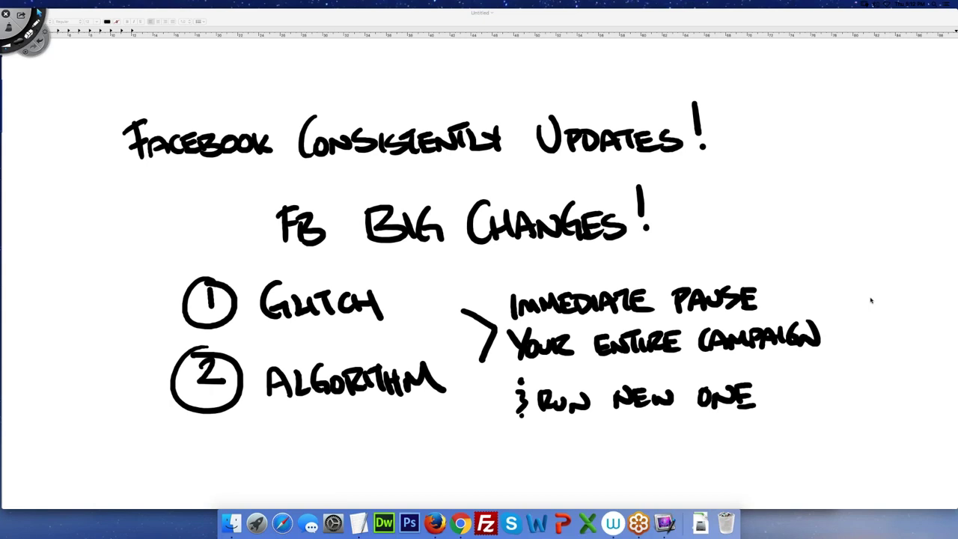
Switch to the Ads Manager page in Chrome and clear the handwritten notes covering the screen.
key(super+Tab)
key(super+Tab)
key(super+Tab)
key(super+Tab)
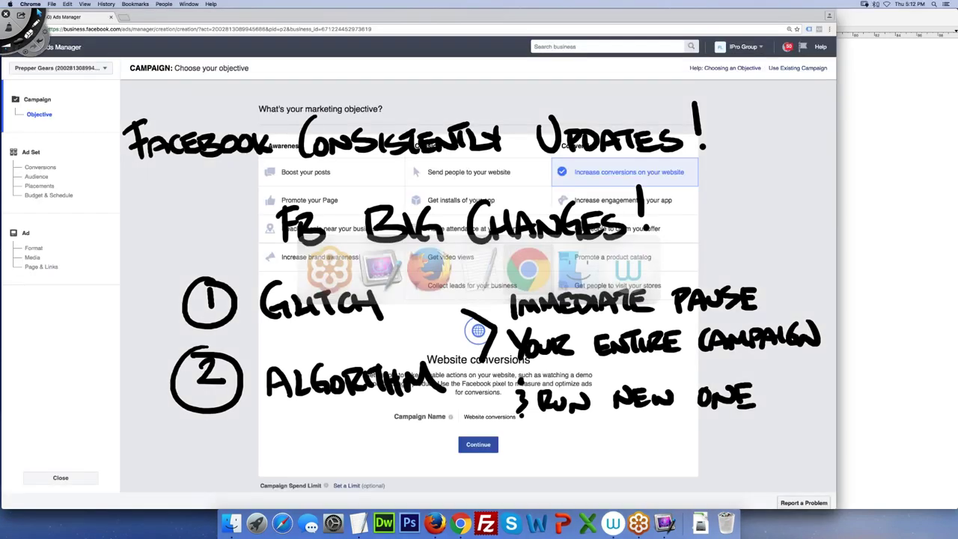
key(c)
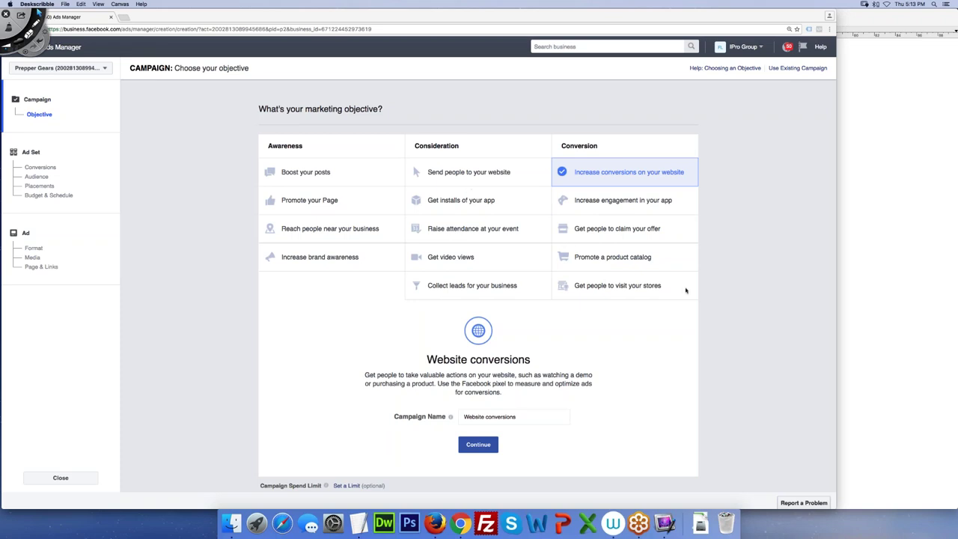
click(717, 294)
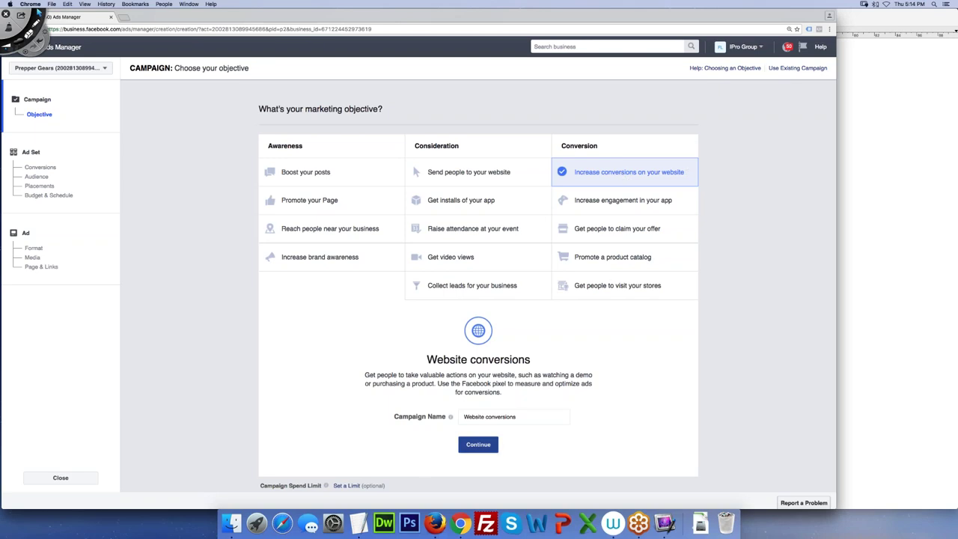
Replace the campaign name with the presenter's first name followed by "Demo" and continue to the ad set settings.
click(493, 416)
triple_click(493, 417)
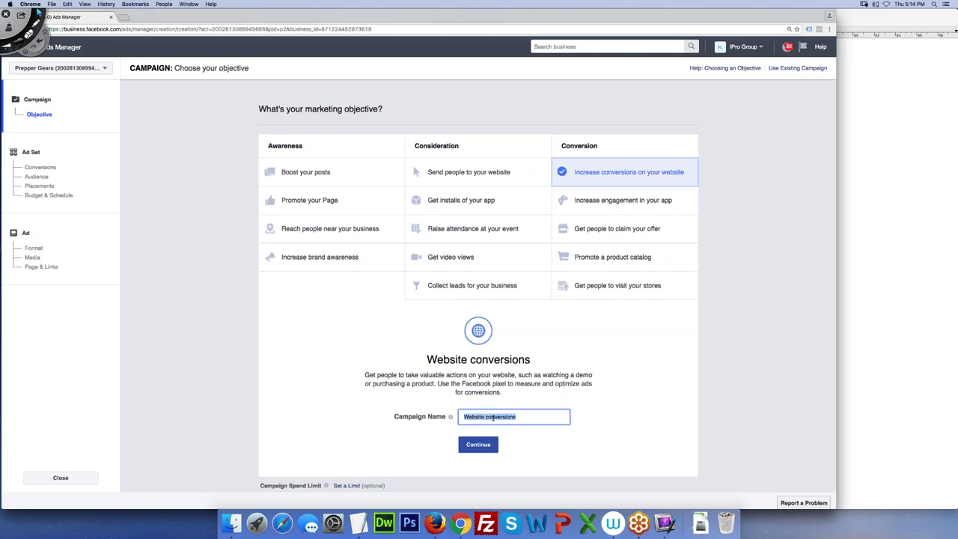
text(Pep)
key(BackSpace)
key(BackSpace)
key(BackSpace)
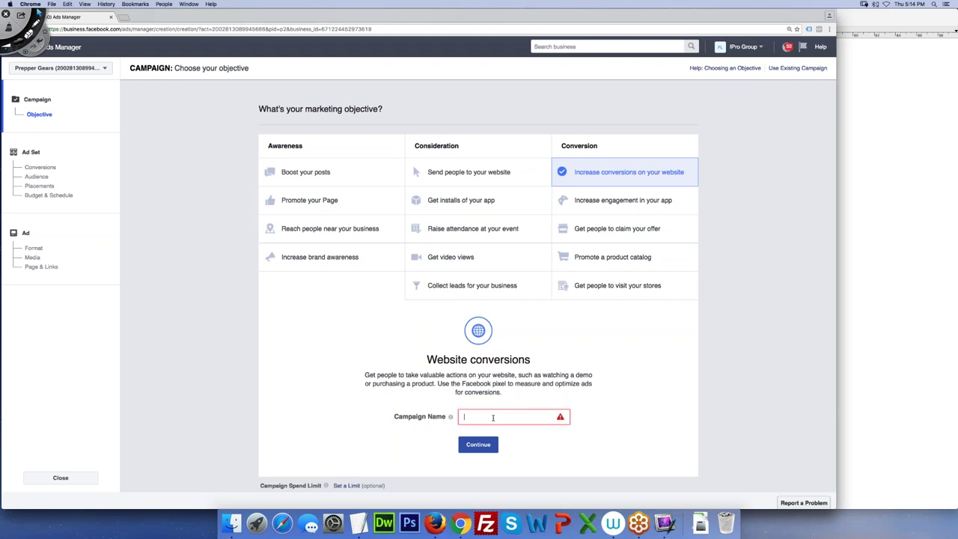
text(Freds Demo)
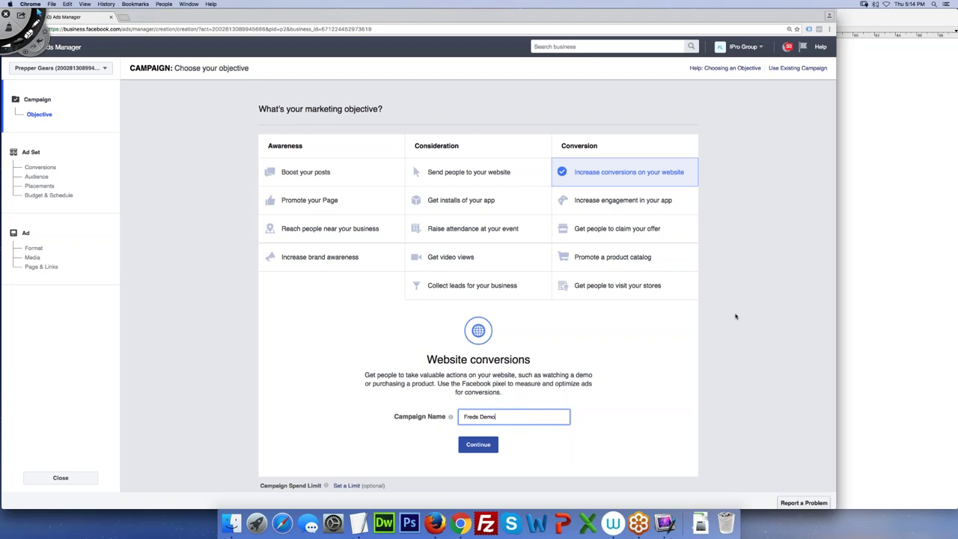
click(479, 444)
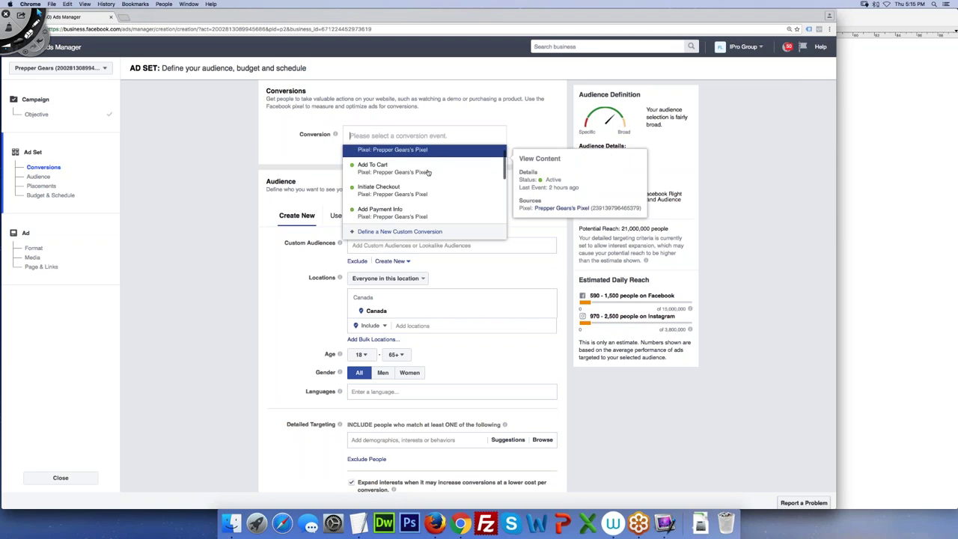
Choose Purchase from the Prepper Gears pixel events as the ad set's conversion event.
scroll(422, 183, down, 1)
scroll(421, 182, up, 3)
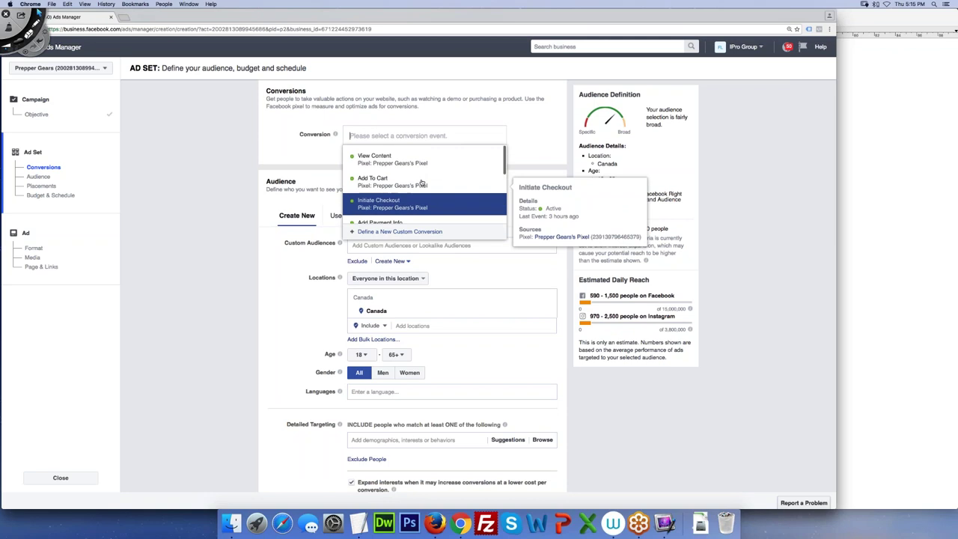
scroll(427, 191, down, 2)
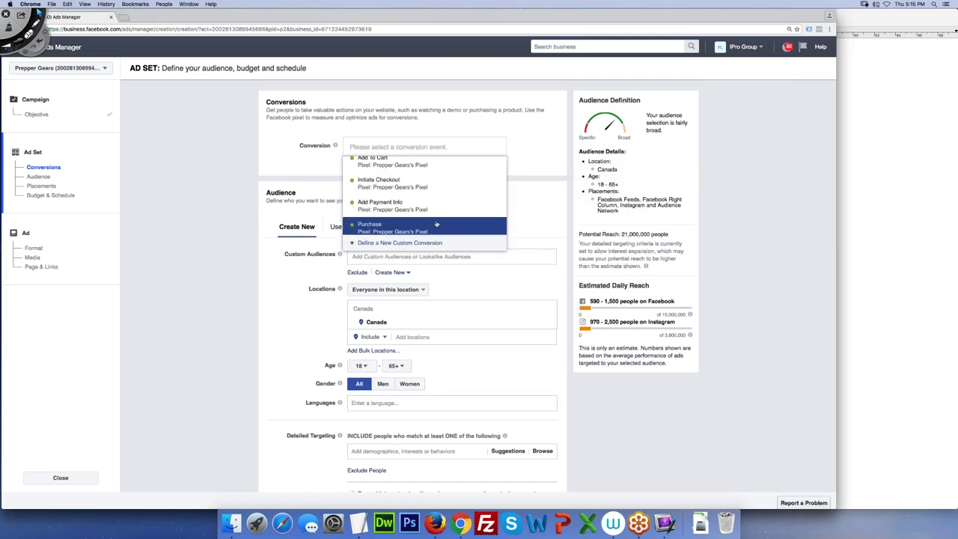
click(436, 224)
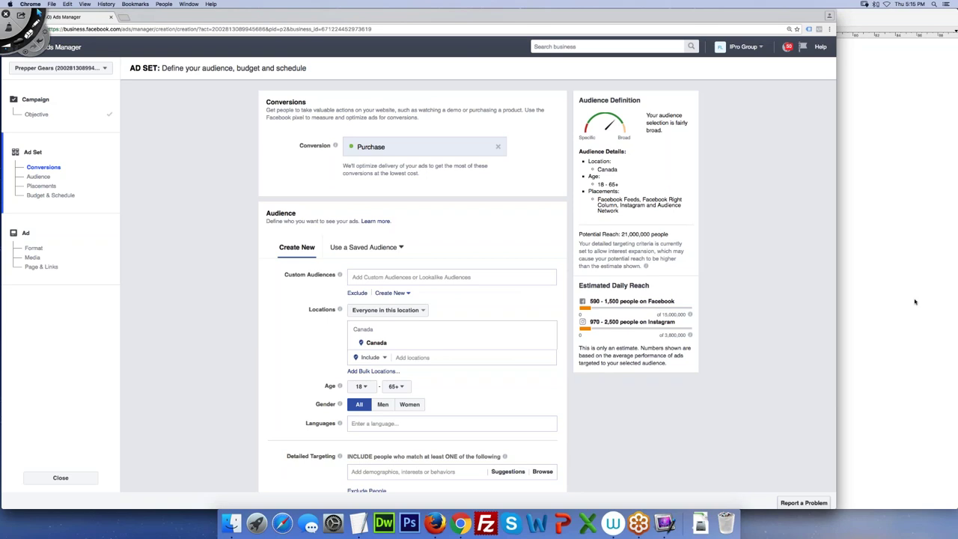
Switch to Deskscribble and set its canvas to the white background.
key(super+Tab)
key(super+Tab)
key(super+Tab)
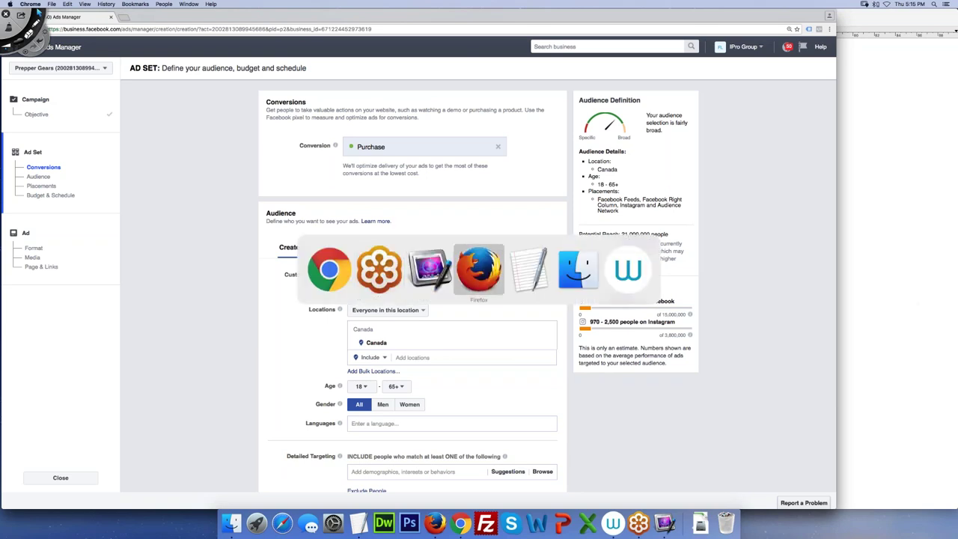
key(super+Tab)
key(super+Tab)
key(super+Tab)
key(super+Tab)
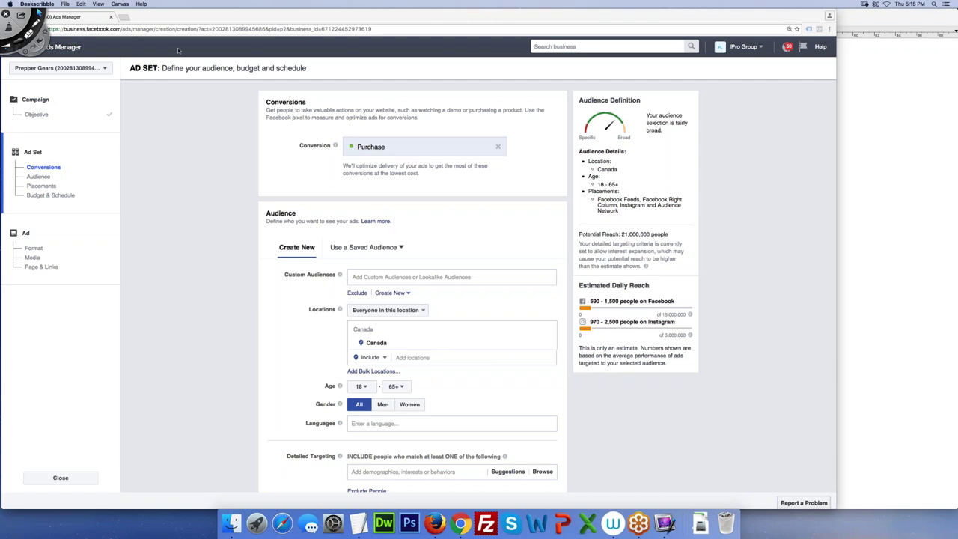
click(81, 5)
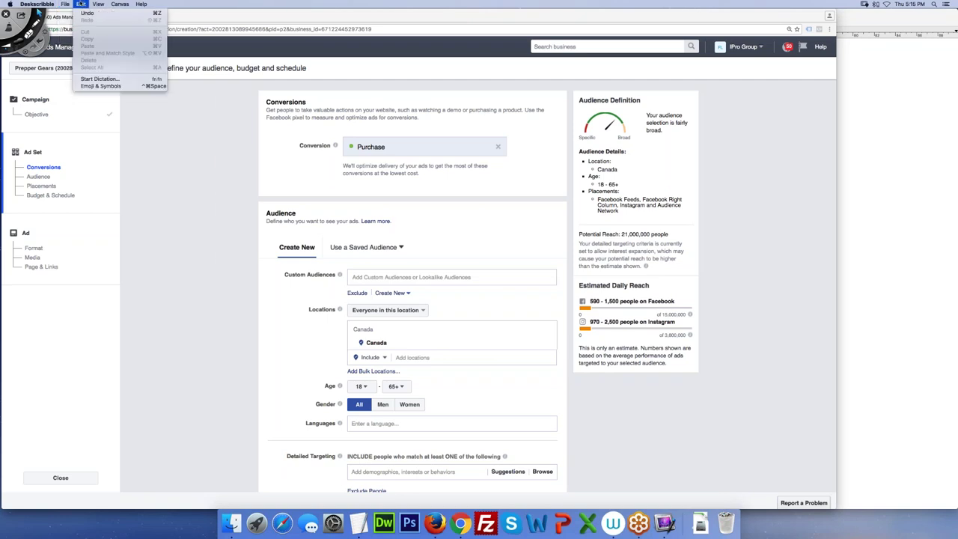
mouse_move(99, 4)
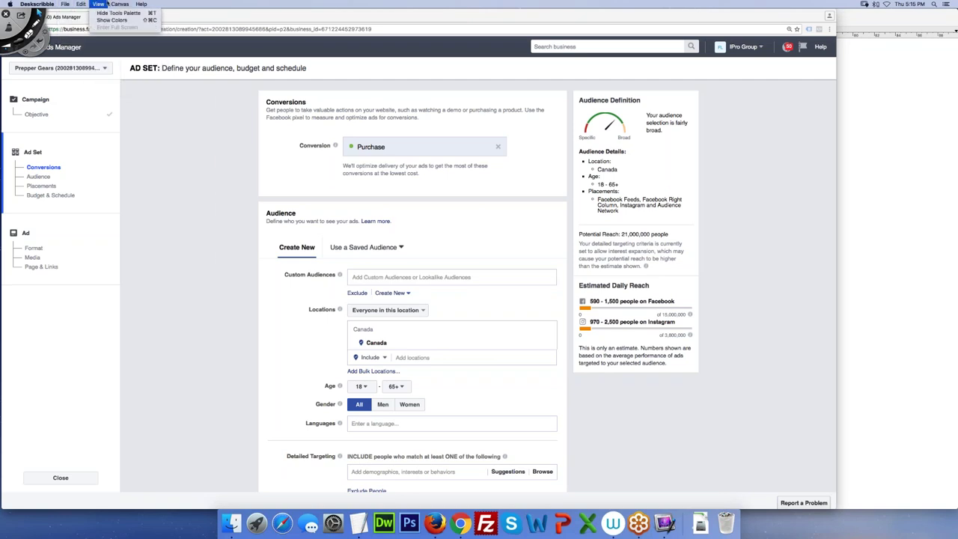
click(134, 12)
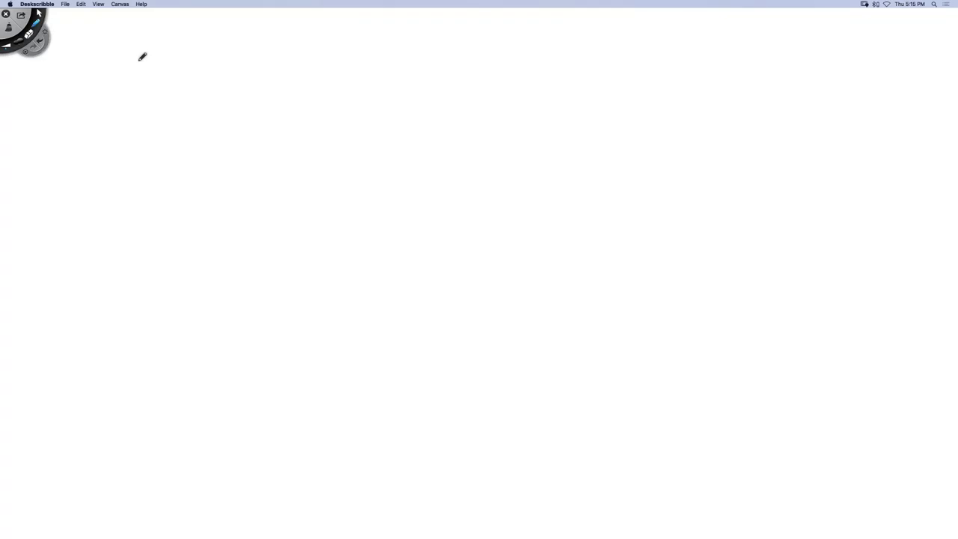
Bring the blank TextEdit document forward, return to Deskscribble and set the canvas to the desktop background.
key(super+Tab)
key(super+Tab)
key(super+Tab)
key(super+Tab)
key(super+Tab)
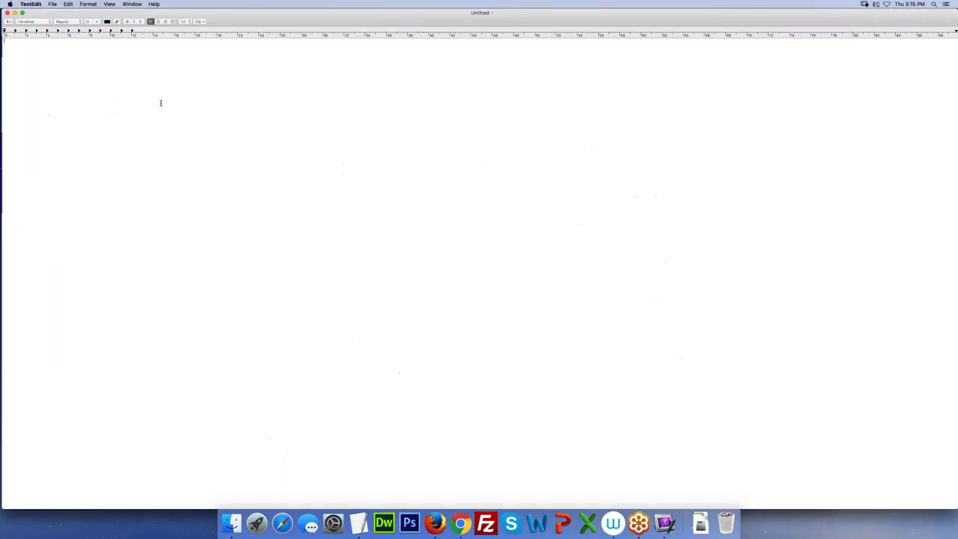
key(super+Tab)
key(super+Tab)
key(super+Tab)
key(super+Tab)
click(98, 4)
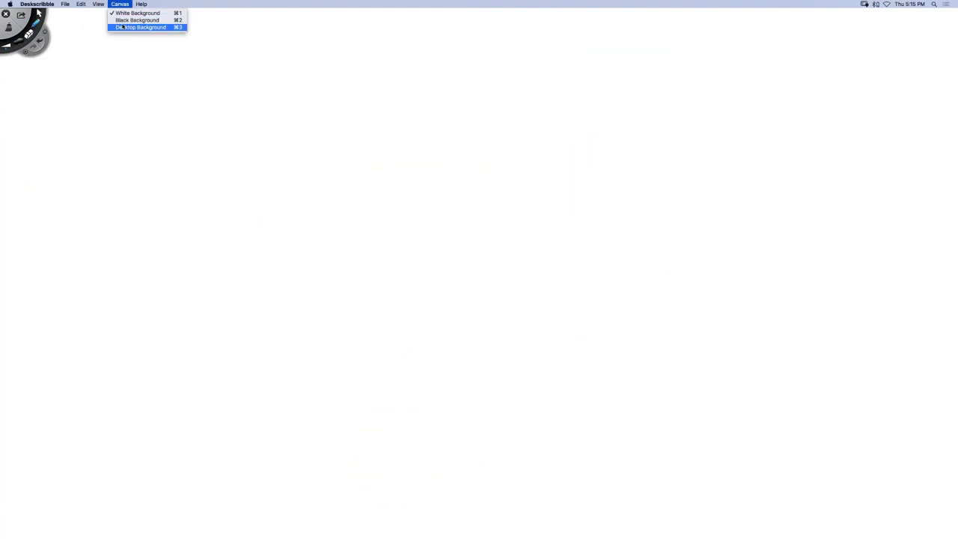
click(127, 25)
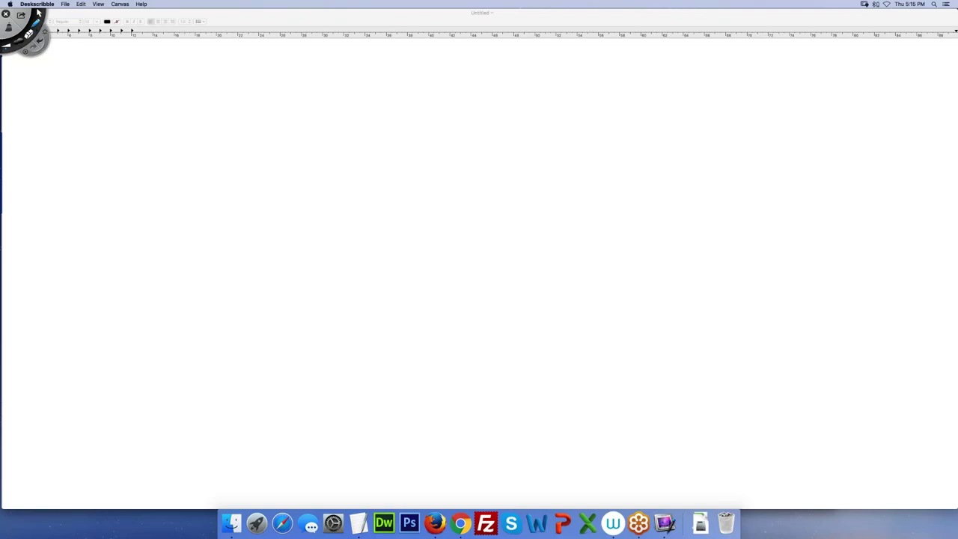
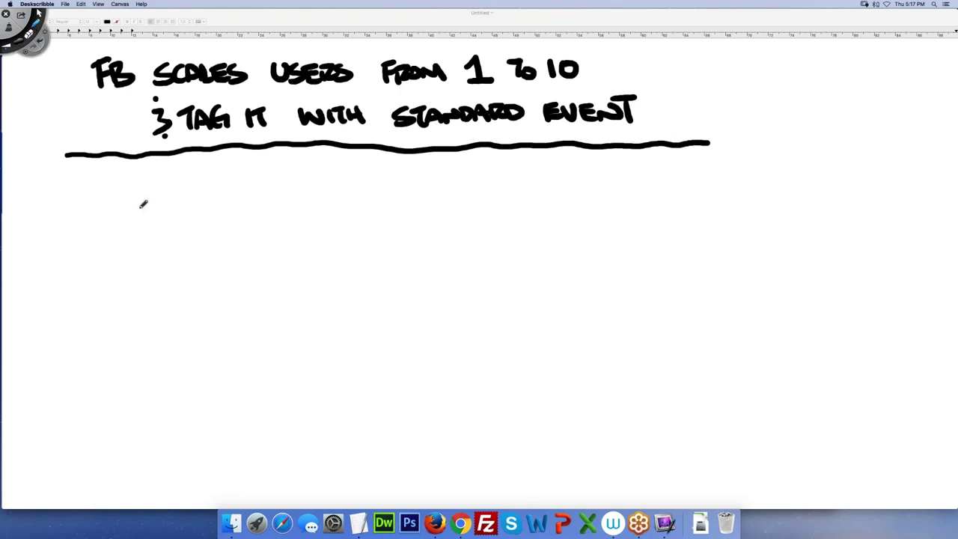
Handwrite the numbers 1 to 10 in an evenly spaced row beneath the wavy divider line.
drag(105, 199, 106, 228)
drag(160, 198, 184, 226)
mouse_move(233, 196)
mouse_down()
mouse_move(260, 210)
mouse_move(237, 219)
mouse_up()
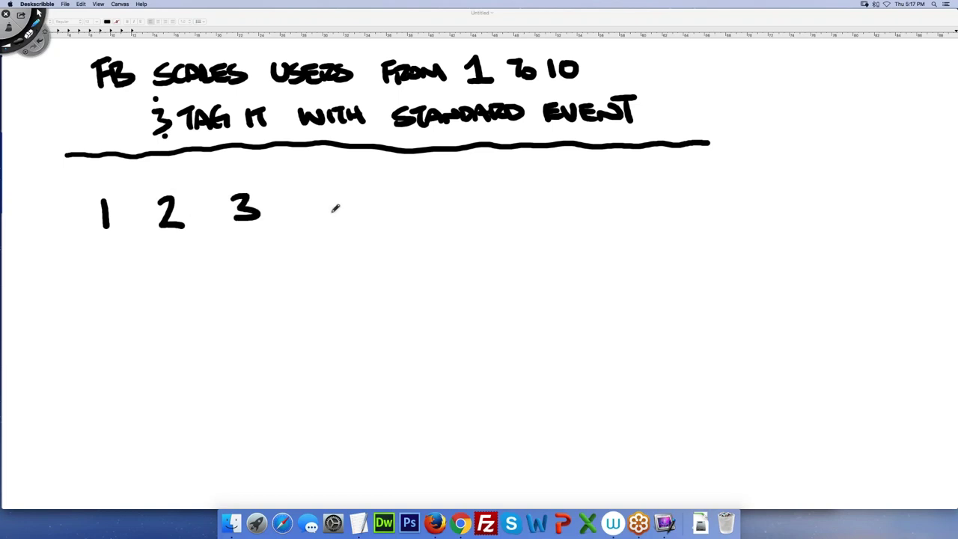
mouse_move(311, 190)
mouse_down()
mouse_move(338, 211)
mouse_move(331, 220)
mouse_up()
mouse_move(381, 190)
mouse_down()
mouse_move(394, 204)
mouse_move(372, 217)
mouse_up()
mouse_move(383, 190)
mouse_down()
mouse_move(445, 194)
mouse_move(471, 209)
mouse_move(448, 210)
mouse_up()
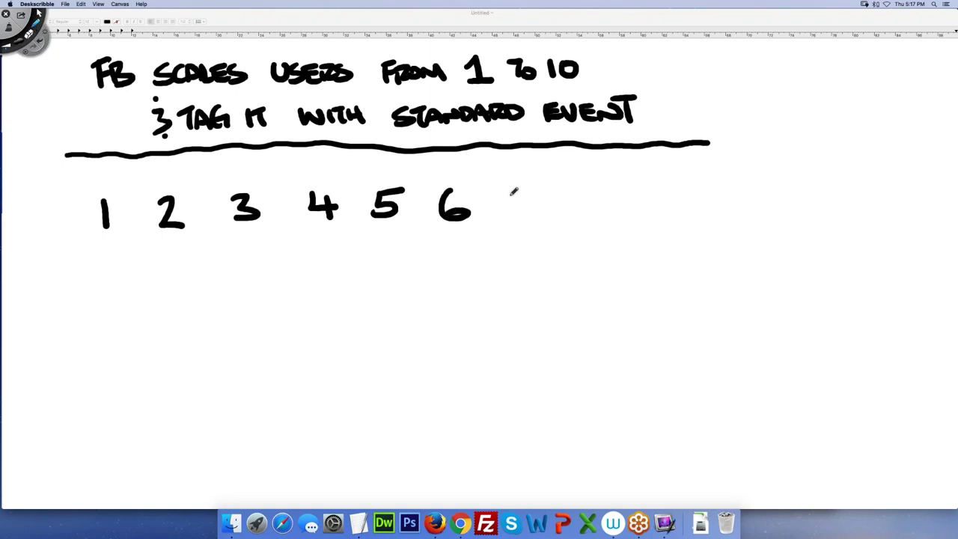
mouse_move(499, 188)
mouse_down()
mouse_move(526, 206)
mouse_move(518, 215)
mouse_up()
drag(505, 201, 528, 199)
mouse_move(582, 187)
mouse_down()
mouse_move(658, 209)
mouse_move(656, 221)
mouse_up()
mouse_move(699, 186)
mouse_down()
mouse_move(701, 208)
mouse_move(736, 207)
mouse_move(725, 184)
mouse_up()
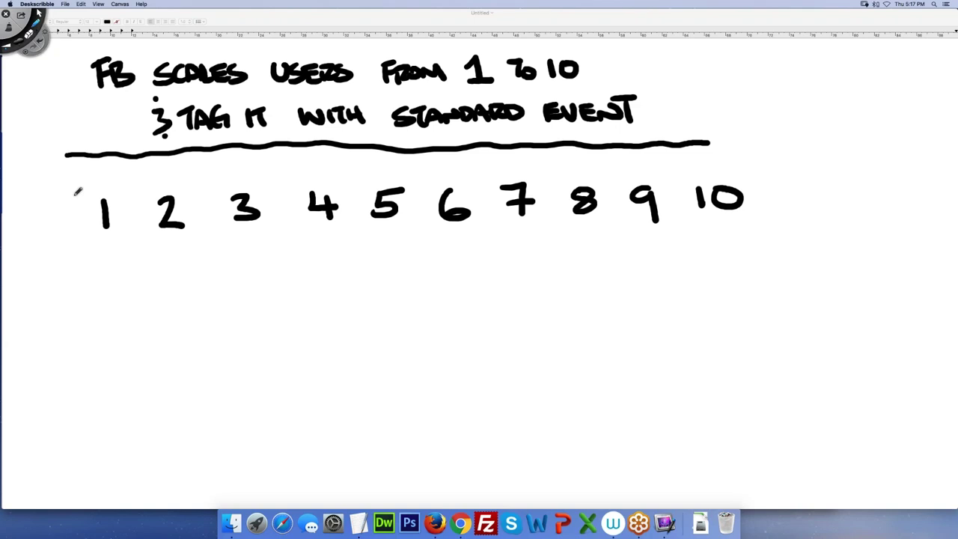
Label the low end of the scale GRANDMA and put an up arrow with the presenter's first name under 10.
mouse_move(70, 252)
mouse_down()
mouse_move(73, 277)
mouse_move(120, 258)
mouse_move(158, 265)
mouse_up()
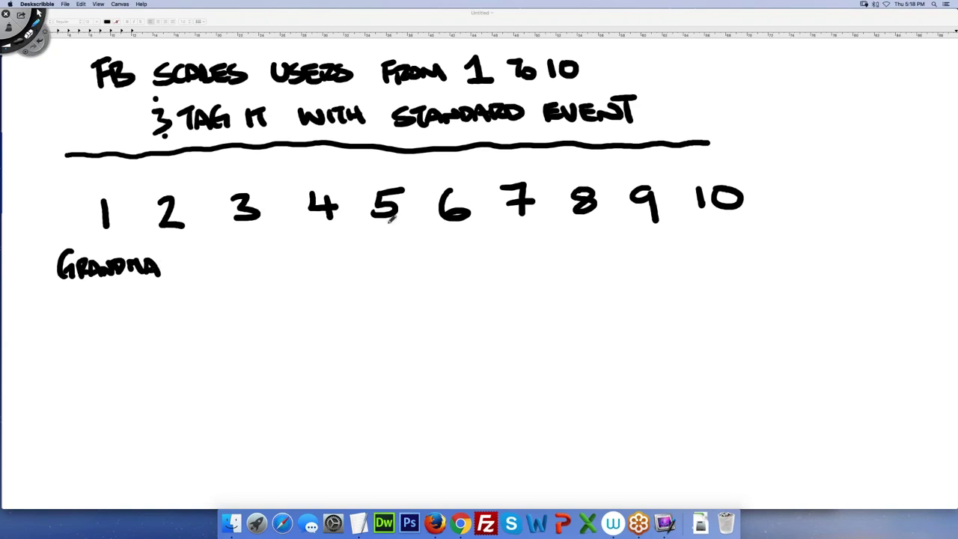
mouse_move(709, 240)
mouse_down()
mouse_move(737, 238)
mouse_move(722, 241)
mouse_move(726, 264)
mouse_move(769, 268)
mouse_up()
click(711, 263)
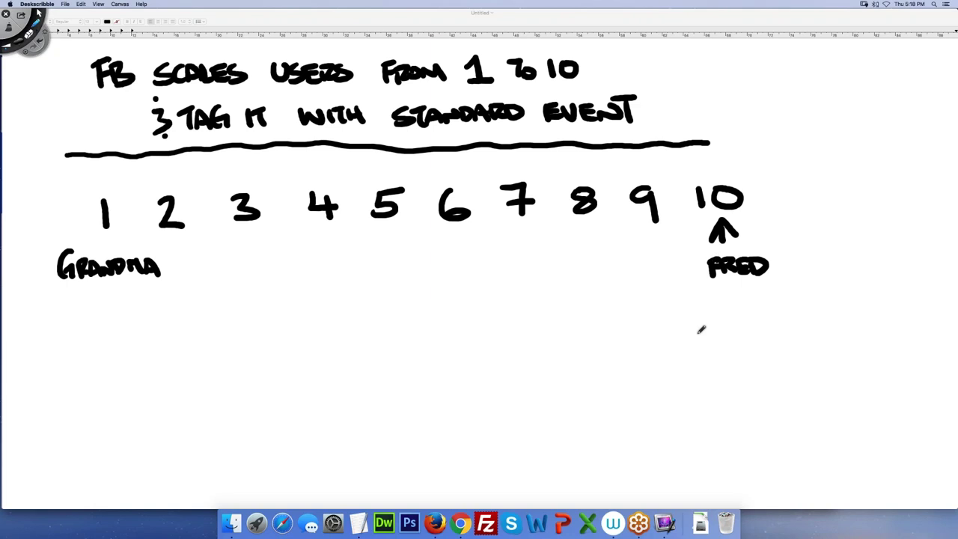
Write CLICKS AD and TRIGGER EVENT on two lines beneath the name under 10.
mouse_move(691, 299)
mouse_down()
mouse_move(689, 307)
mouse_move(710, 313)
mouse_move(752, 299)
mouse_move(765, 307)
mouse_move(775, 294)
mouse_move(786, 309)
mouse_move(797, 308)
mouse_up()
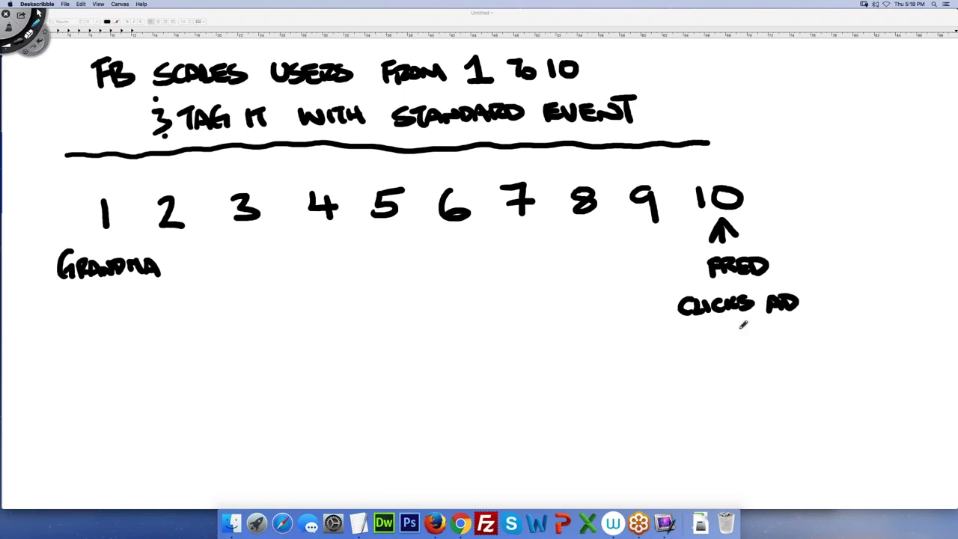
drag(672, 326, 690, 325)
mouse_move(682, 327)
mouse_down()
mouse_move(684, 340)
mouse_move(703, 329)
mouse_move(783, 334)
mouse_move(802, 323)
mouse_move(824, 333)
mouse_move(833, 315)
mouse_up()
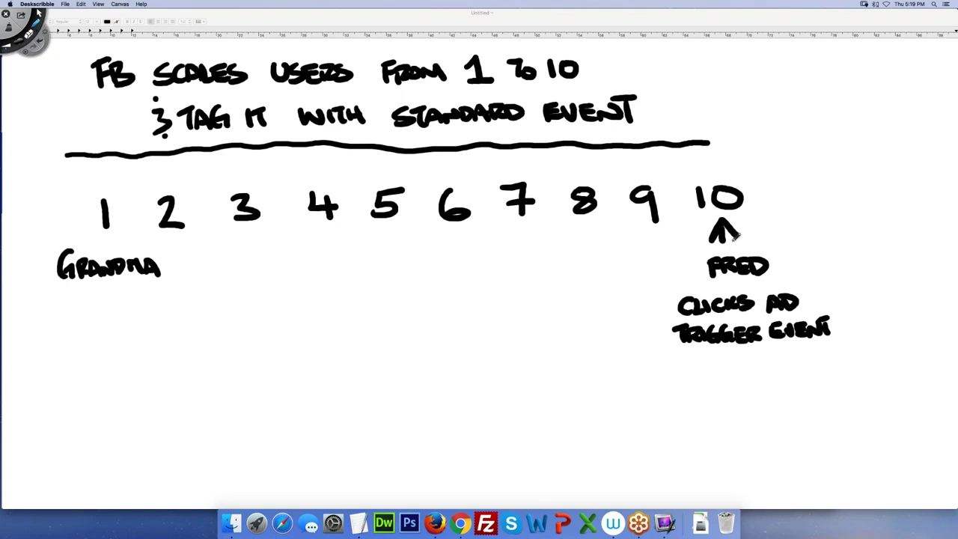
Write PURCHASE POOL beneath TRIGGER EVENT and draw a rectangle around it.
mouse_move(661, 367)
mouse_down()
mouse_move(661, 390)
mouse_move(672, 377)
mouse_up()
mouse_move(673, 371)
mouse_down()
mouse_move(692, 387)
mouse_move(751, 365)
mouse_move(775, 386)
mouse_move(802, 368)
mouse_move(815, 386)
mouse_up()
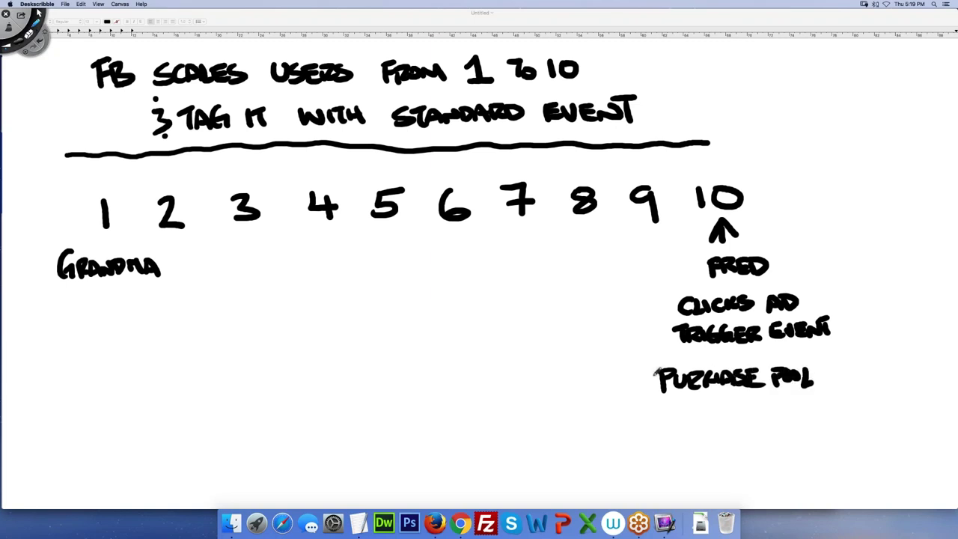
mouse_move(648, 353)
mouse_down()
mouse_move(801, 409)
mouse_move(828, 407)
mouse_up()
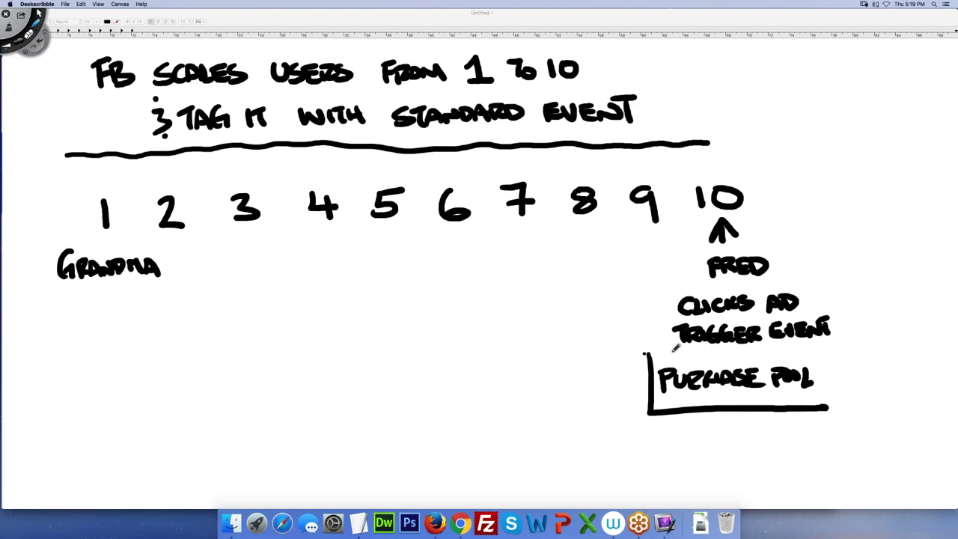
mouse_move(643, 353)
mouse_down()
mouse_move(822, 356)
mouse_move(819, 405)
mouse_up()
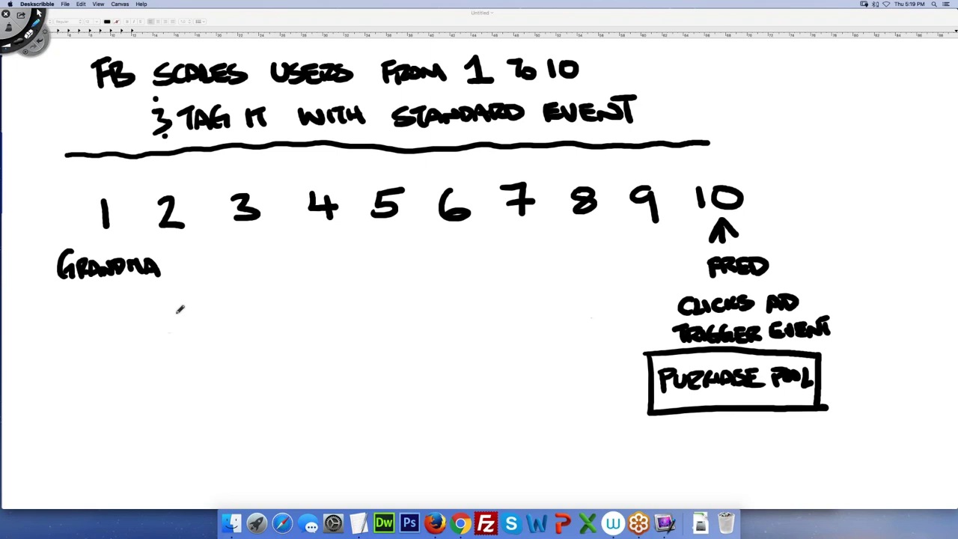
Write $10/DAY below GRANDMA and bracket numbers 1 and 2 off from the scale with a blue line.
mouse_move(149, 295)
mouse_down()
mouse_move(160, 310)
mouse_move(139, 322)
mouse_move(165, 299)
mouse_move(225, 309)
mouse_move(238, 299)
mouse_move(239, 320)
mouse_up()
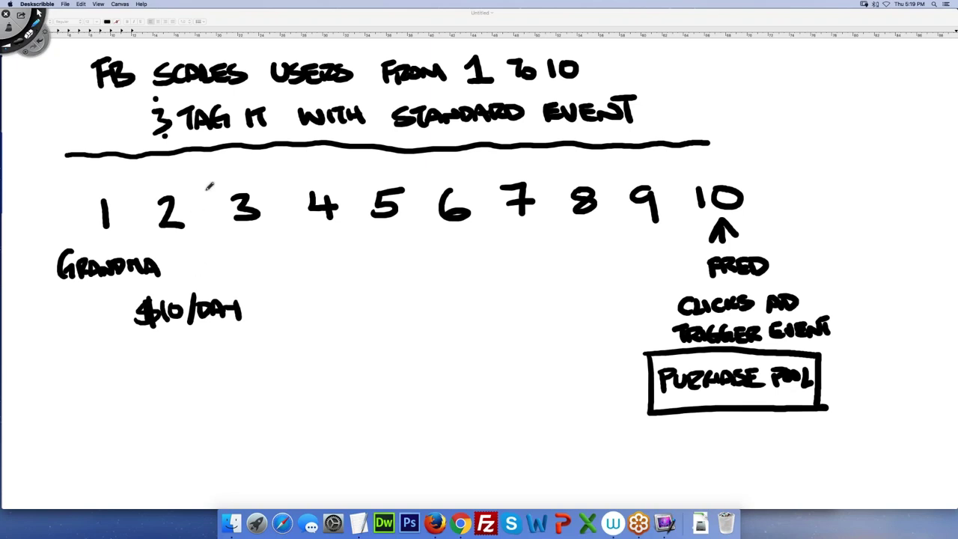
click(21, 33)
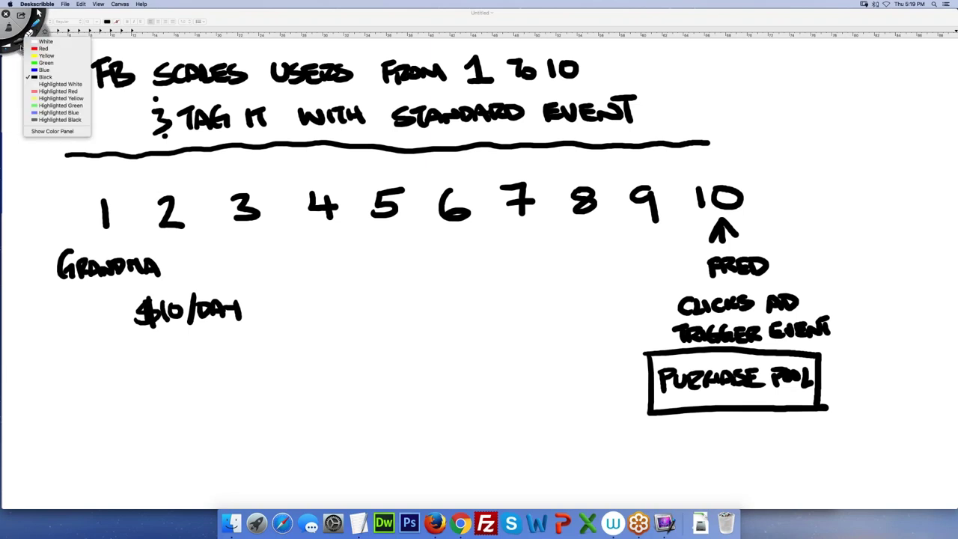
click(43, 70)
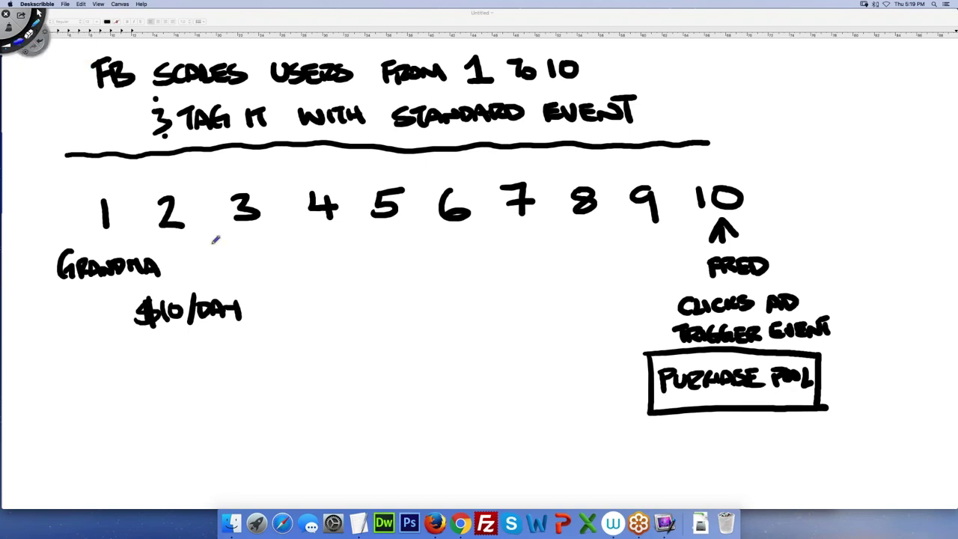
mouse_move(214, 197)
mouse_down()
mouse_move(234, 278)
mouse_move(64, 294)
mouse_up()
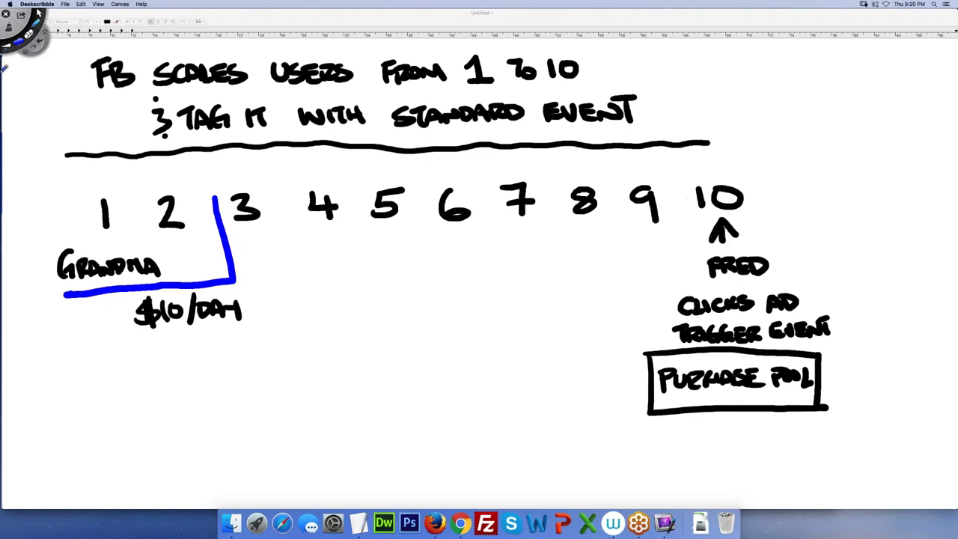
Switch the pen to red and write an arrow followed by $100/DAY beside $10/DAY.
click(21, 42)
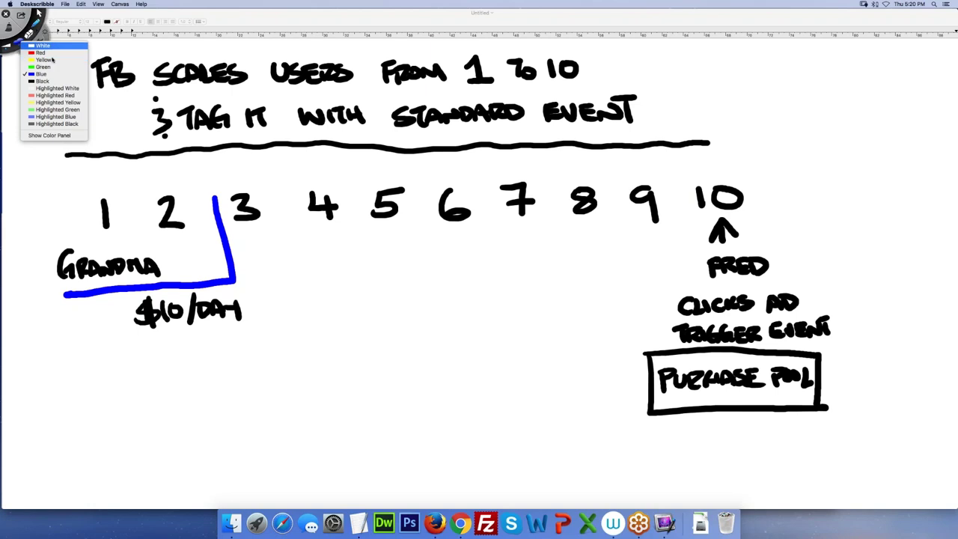
click(18, 42)
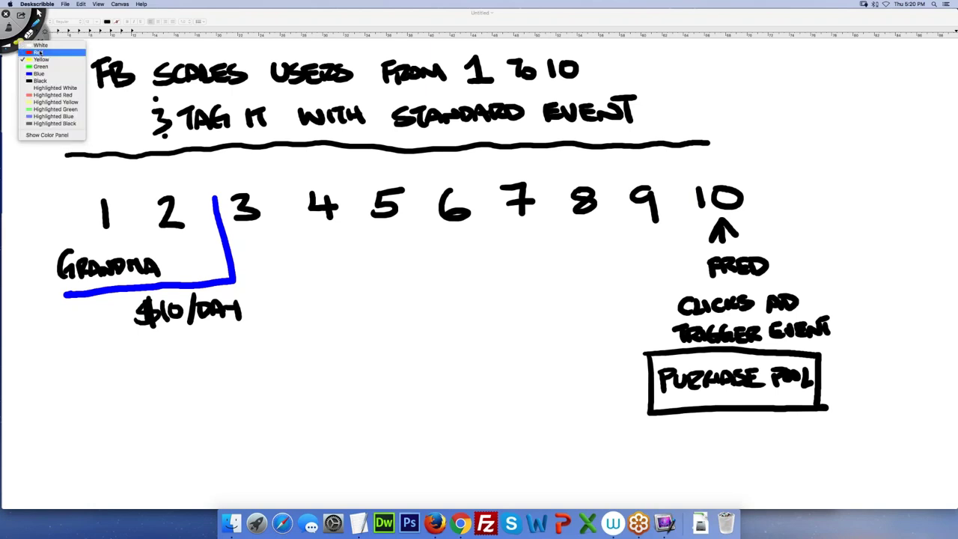
click(43, 54)
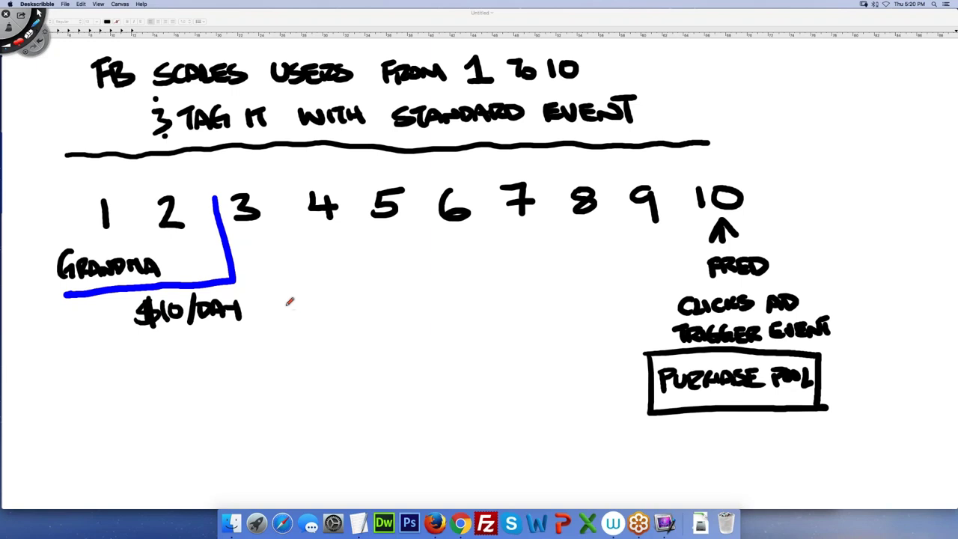
mouse_move(274, 304)
mouse_down()
mouse_move(294, 303)
mouse_move(299, 317)
mouse_up()
drag(353, 293, 335, 317)
mouse_move(347, 287)
mouse_down()
mouse_move(345, 320)
mouse_move(419, 288)
mouse_move(447, 303)
mouse_move(468, 295)
mouse_move(466, 315)
mouse_up()
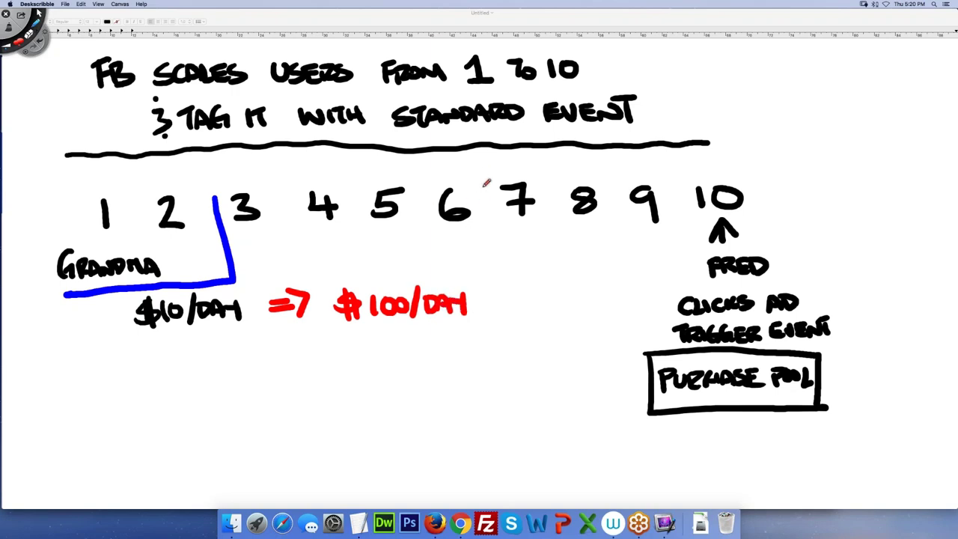
Bracket numbers 3 to 6 in red and write CPM and CPC, each with an up arrow, beneath $100/DAY.
mouse_move(481, 178)
mouse_down()
mouse_move(495, 274)
mouse_move(228, 280)
mouse_up()
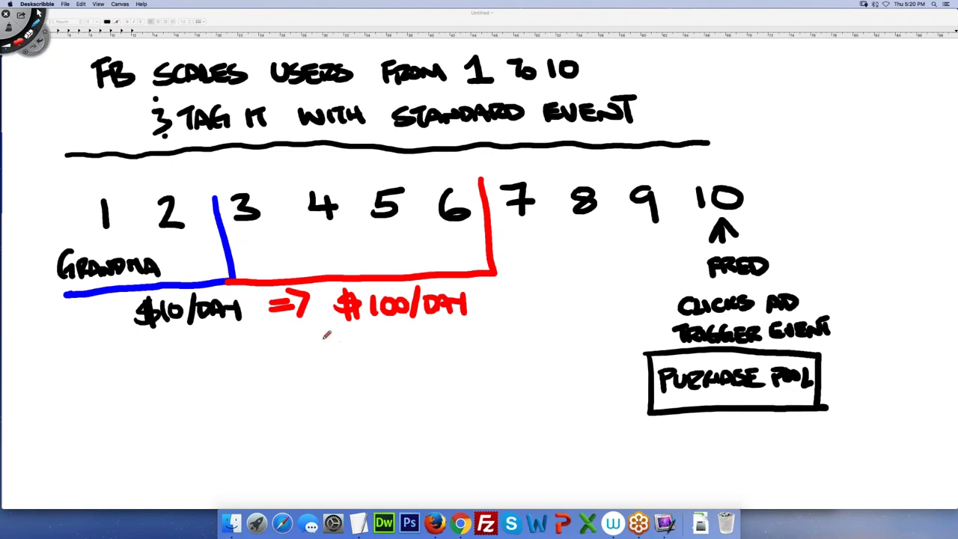
drag(330, 336, 338, 353)
mouse_move(341, 352)
mouse_down()
mouse_move(344, 331)
mouse_move(383, 350)
mouse_move(407, 343)
mouse_up()
click(397, 345)
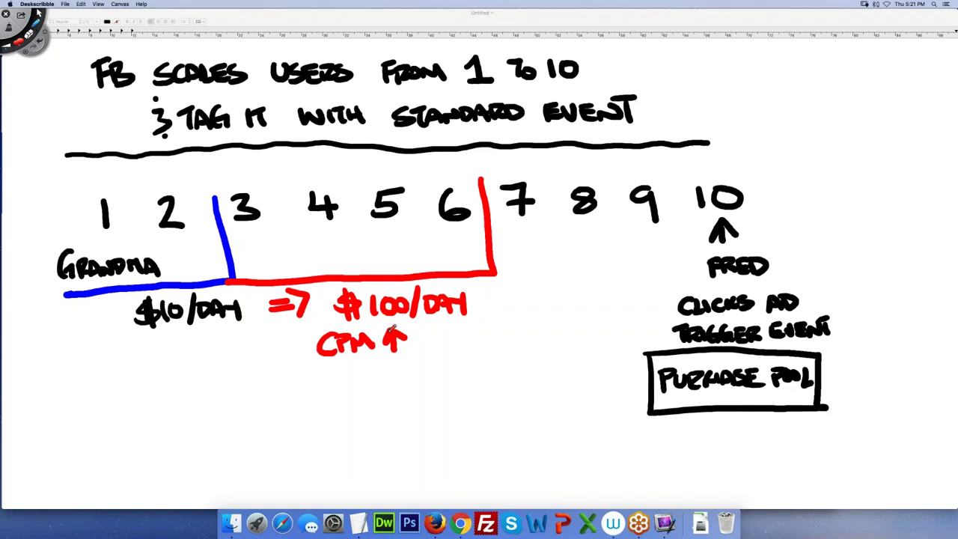
mouse_move(342, 365)
mouse_down()
mouse_move(331, 374)
mouse_move(341, 386)
mouse_move(374, 378)
mouse_move(390, 359)
mouse_move(377, 372)
mouse_move(404, 369)
mouse_up()
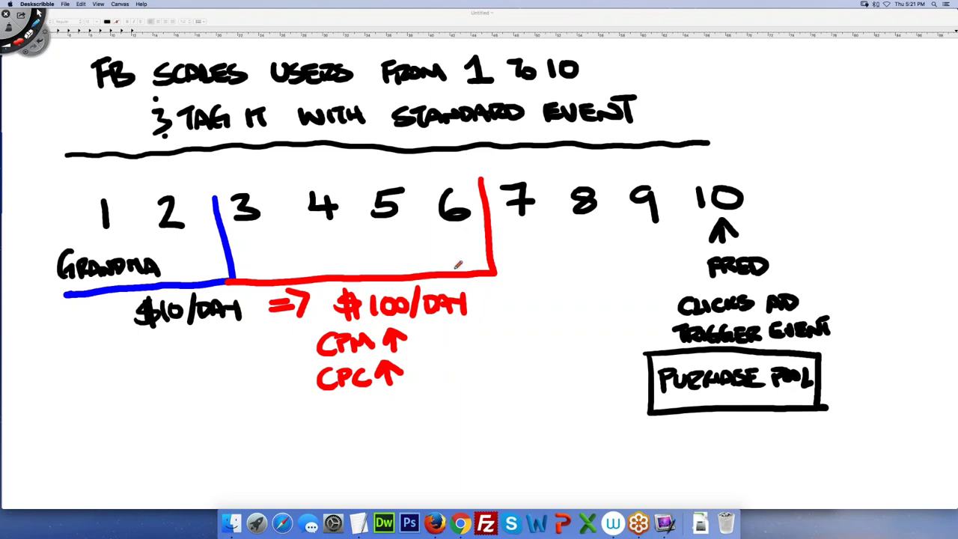
Write a red arrow and $300 after $100/DAY and bracket numbers 7 to 10 in red.
drag(494, 300, 516, 298)
drag(491, 309, 521, 307)
mouse_move(513, 291)
mouse_down()
mouse_move(528, 303)
mouse_move(567, 291)
mouse_move(561, 315)
mouse_up()
mouse_move(589, 285)
mouse_down()
mouse_move(606, 282)
mouse_move(588, 308)
mouse_move(628, 289)
mouse_up()
mouse_move(646, 290)
mouse_down()
mouse_move(642, 299)
mouse_move(646, 290)
mouse_up()
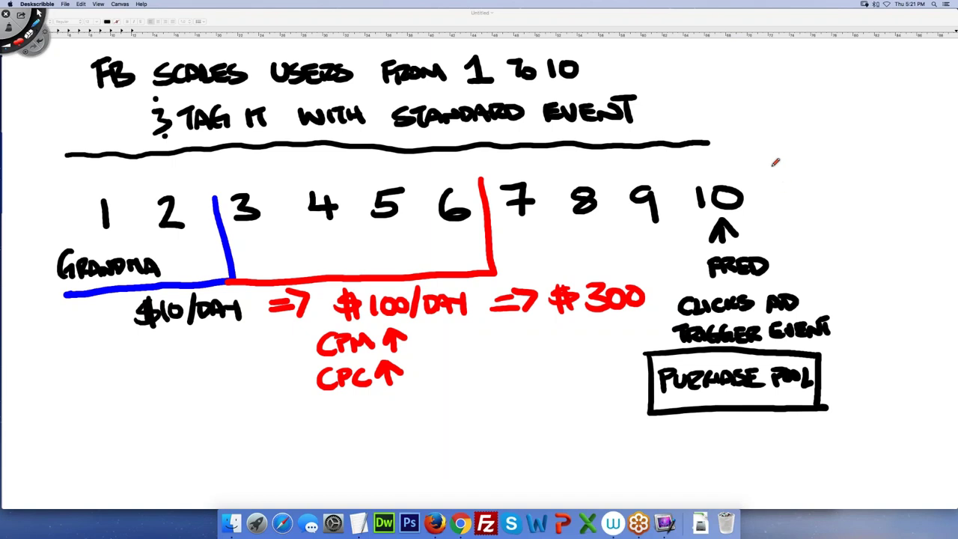
mouse_move(773, 166)
mouse_down()
mouse_move(786, 250)
mouse_move(490, 277)
mouse_up()
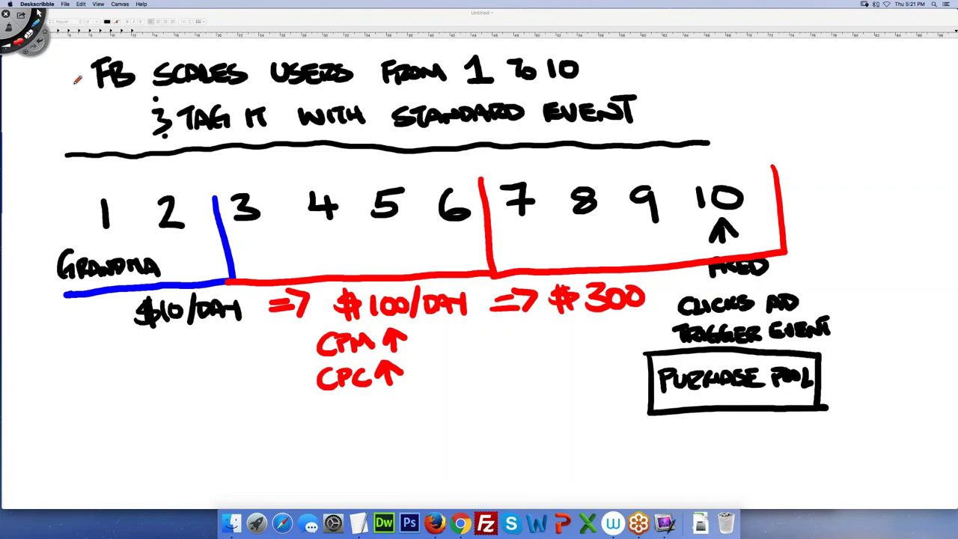
In black, write the chain VIEW CONTENT, ADD, CHECKOUT, ADD PAYMENT below the scale and draw an arrow toward the PURCHASE POOL box.
click(21, 45)
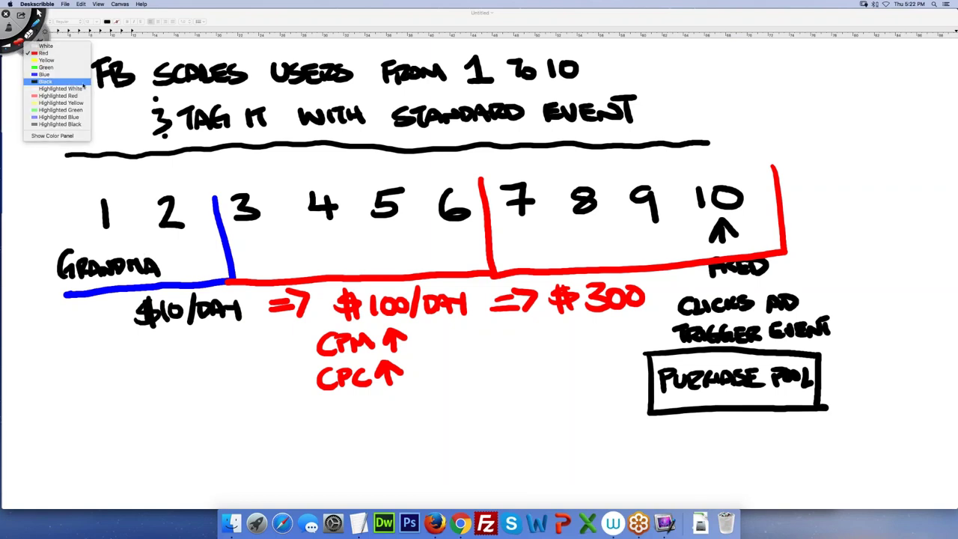
click(52, 48)
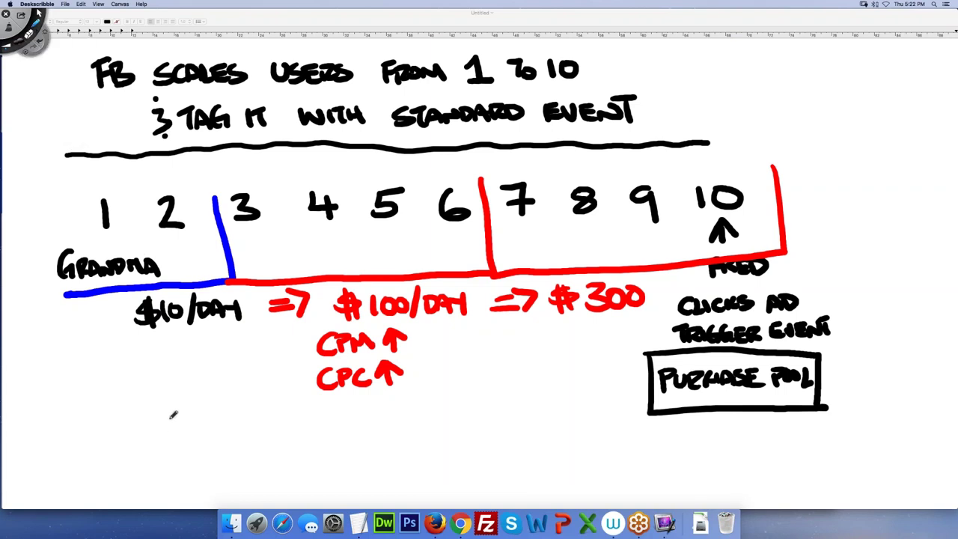
mouse_move(160, 409)
mouse_down()
mouse_move(410, 421)
mouse_move(596, 403)
mouse_move(632, 431)
mouse_move(776, 424)
mouse_up()
drag(765, 432, 784, 432)
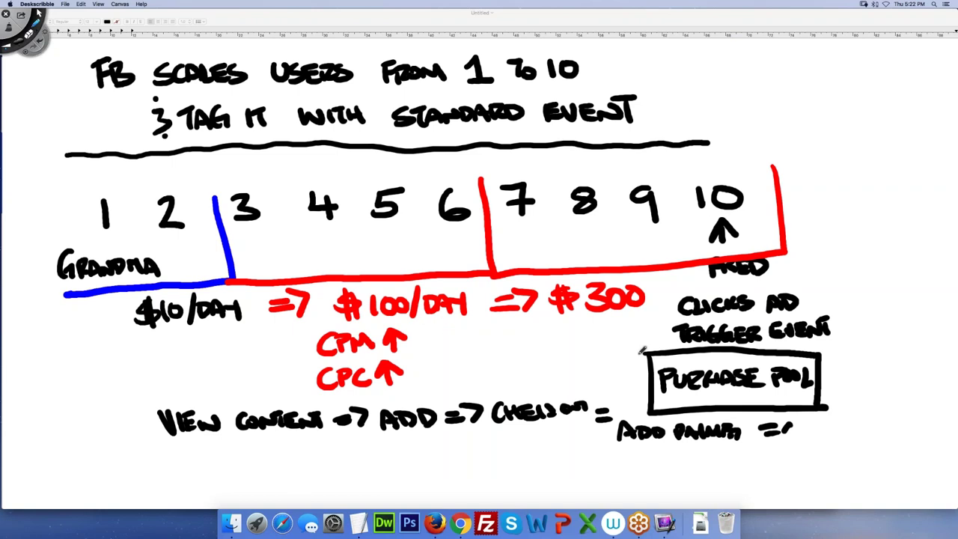
mouse_move(585, 336)
mouse_down()
mouse_move(630, 348)
mouse_move(622, 369)
mouse_move(644, 370)
mouse_up()
drag(625, 333, 643, 368)
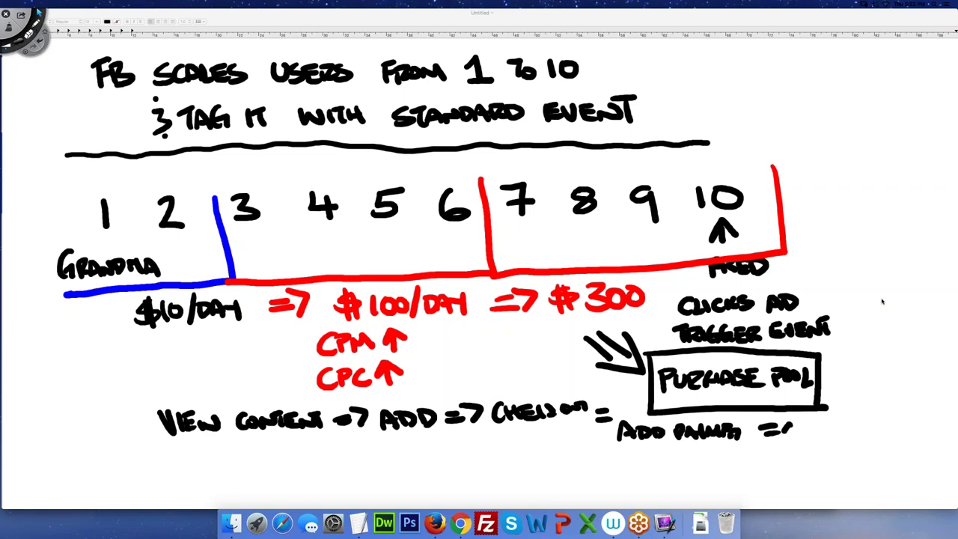
Draw an up arrow under $10/DAY and boxed amounts $20 and $100 beside it, with a curved arrow from $100 to $20.
click(33, 22)
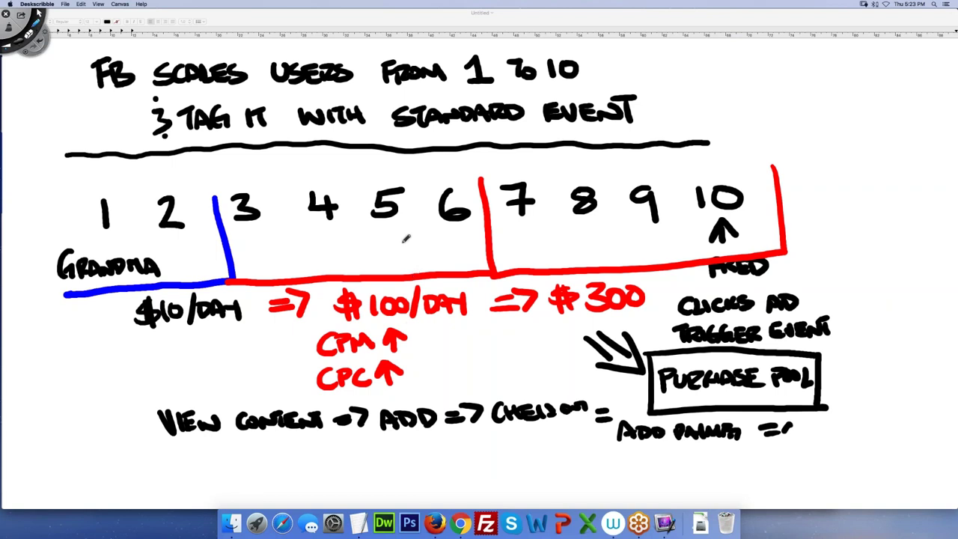
mouse_move(199, 359)
mouse_down()
mouse_move(199, 334)
mouse_move(210, 346)
mouse_up()
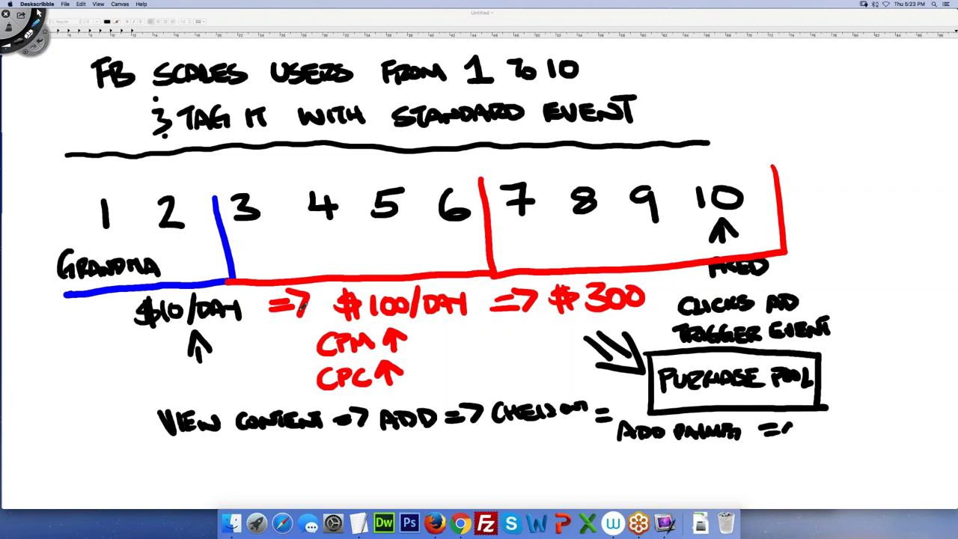
drag(46, 351, 30, 370)
mouse_move(41, 344)
mouse_down()
mouse_move(39, 374)
mouse_move(69, 371)
mouse_move(79, 342)
mouse_move(39, 395)
mouse_up()
mouse_move(74, 323)
mouse_down()
mouse_move(39, 399)
mouse_move(67, 433)
mouse_up()
mouse_move(90, 402)
mouse_down()
mouse_move(91, 420)
mouse_move(120, 396)
mouse_up()
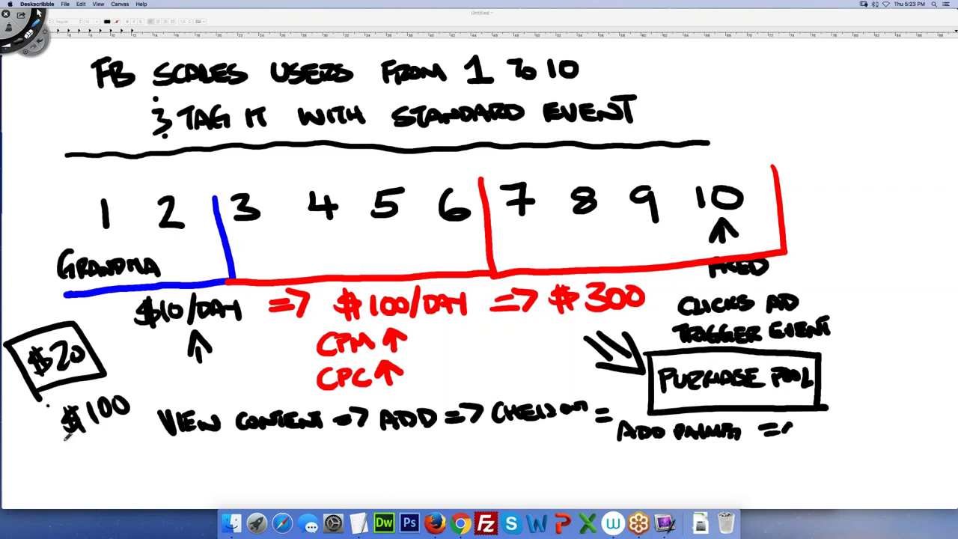
mouse_move(46, 404)
mouse_down()
mouse_move(154, 432)
mouse_move(46, 411)
mouse_up()
mouse_move(153, 394)
mouse_down()
mouse_move(111, 359)
mouse_move(128, 343)
mouse_move(139, 374)
mouse_up()
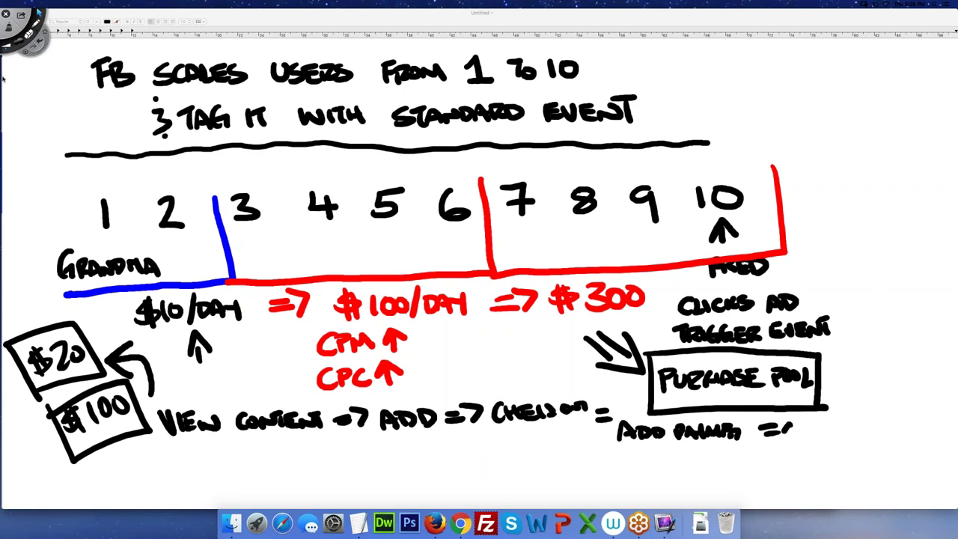
Start a blank canvas and write the heading SHOPIFY OWNERS on it.
click(6, 14)
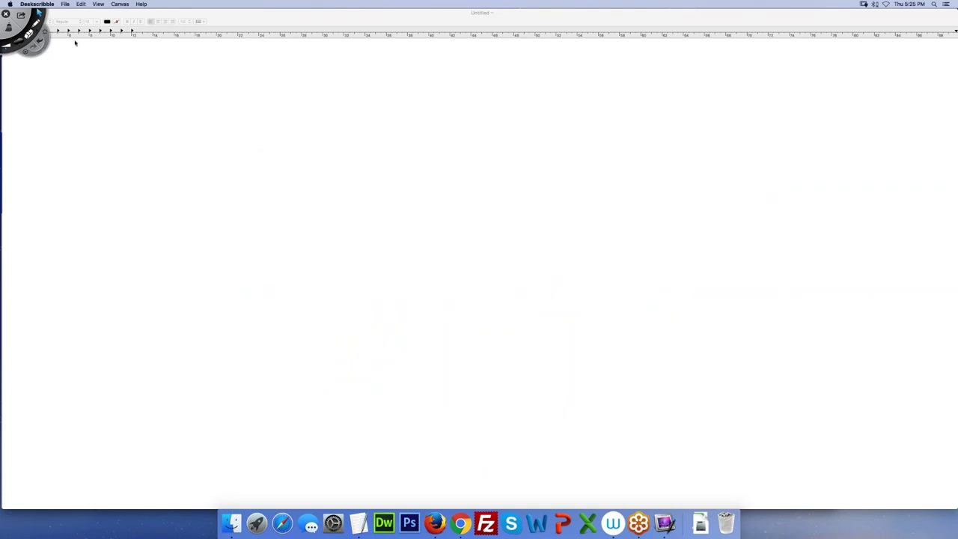
click(33, 24)
mouse_move(100, 64)
mouse_down()
mouse_move(83, 87)
mouse_move(132, 72)
mouse_move(207, 78)
mouse_move(282, 65)
mouse_move(303, 84)
mouse_up()
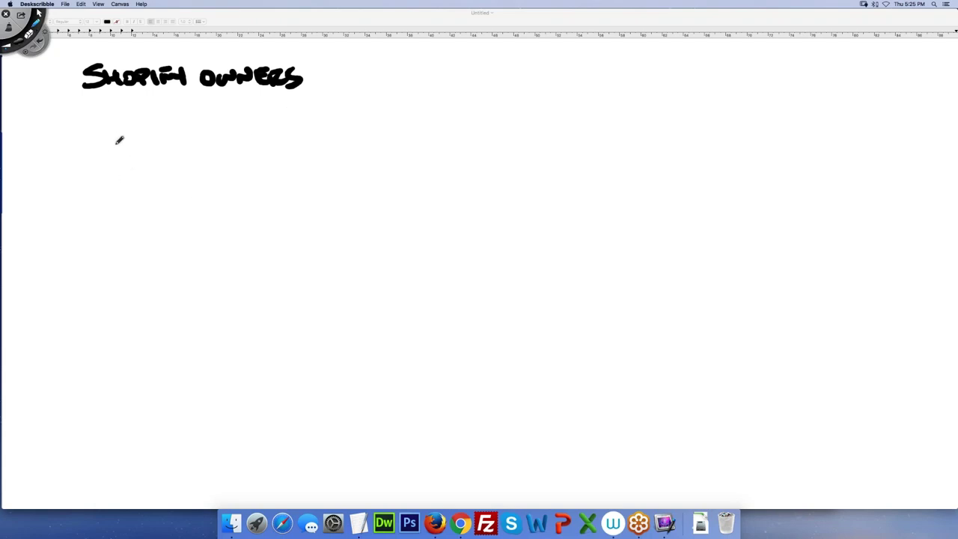
Draw a box below the heading with a padlock-shaped product icon inside it.
mouse_move(116, 142)
mouse_down()
mouse_move(120, 219)
mouse_move(222, 136)
mouse_move(197, 249)
mouse_move(124, 236)
mouse_up()
click(158, 189)
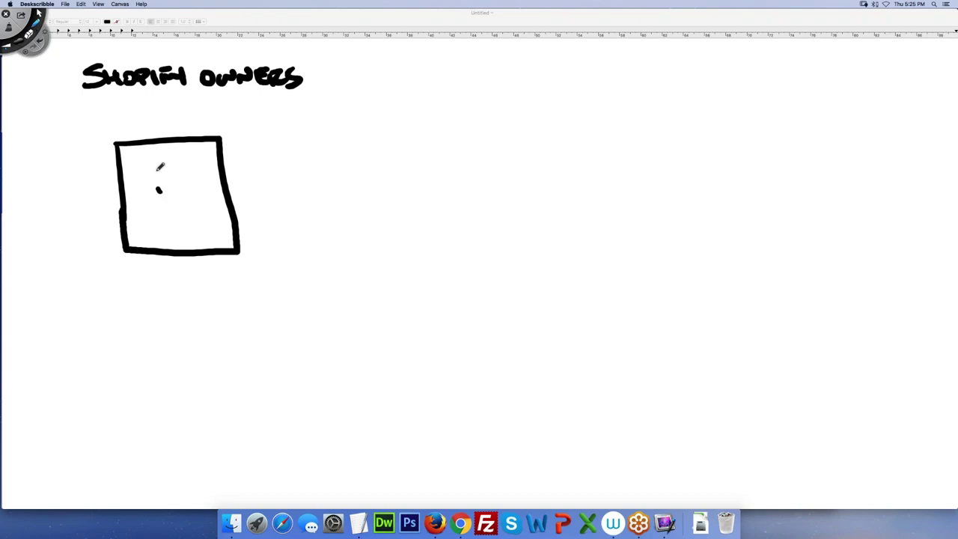
mouse_move(154, 191)
mouse_down()
mouse_move(188, 190)
mouse_move(199, 223)
mouse_up()
drag(198, 190, 199, 224)
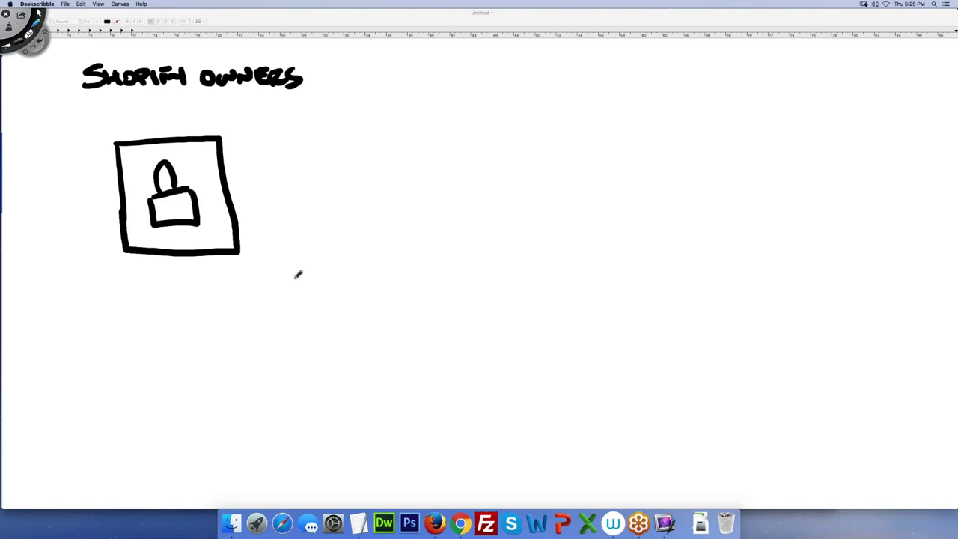
Extend the flow with arrows to a box containing a shopping cart and a box containing a credit card.
click(255, 198)
drag(256, 189, 289, 203)
mouse_move(301, 142)
mouse_down()
mouse_move(314, 241)
mouse_move(408, 240)
mouse_move(402, 130)
mouse_move(301, 139)
mouse_move(332, 169)
mouse_move(378, 178)
mouse_move(379, 200)
mouse_move(352, 200)
mouse_move(388, 197)
mouse_move(351, 211)
mouse_move(386, 210)
mouse_move(433, 179)
mouse_up()
mouse_move(412, 195)
mouse_down()
mouse_move(440, 185)
mouse_move(438, 196)
mouse_up()
mouse_move(453, 139)
mouse_down()
mouse_move(549, 239)
mouse_move(559, 122)
mouse_move(451, 134)
mouse_move(479, 193)
mouse_up()
mouse_move(476, 158)
mouse_down()
mouse_move(516, 158)
mouse_move(535, 196)
mouse_move(471, 199)
mouse_move(533, 172)
mouse_move(513, 174)
mouse_up()
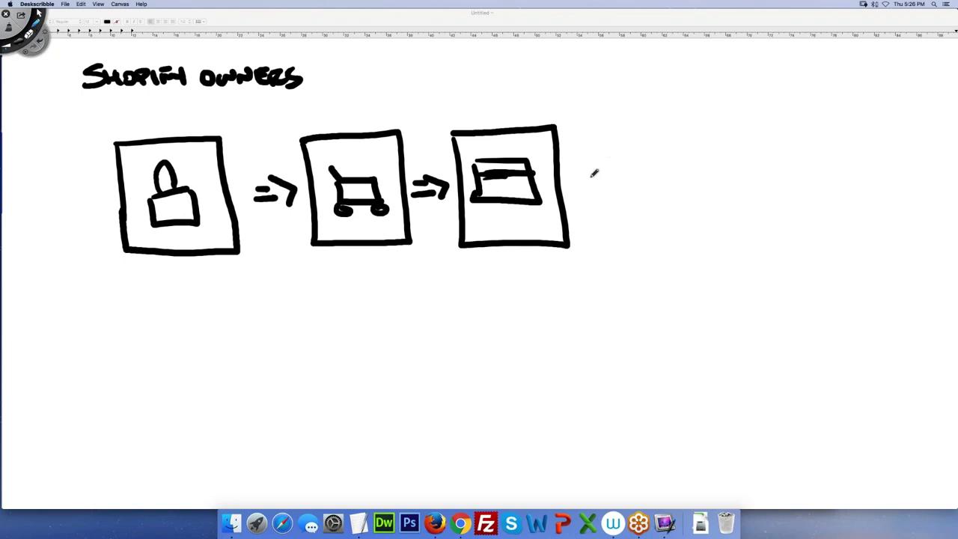
Draw an arrow from the credit card box to a fourth box and write PURCHASE inside it.
mouse_move(578, 178)
mouse_down()
mouse_move(594, 177)
mouse_move(607, 193)
mouse_up()
mouse_move(628, 135)
mouse_down()
mouse_move(674, 237)
mouse_move(733, 152)
mouse_move(636, 112)
mouse_move(633, 134)
mouse_move(662, 160)
mouse_move(696, 151)
mouse_move(698, 166)
mouse_move(739, 168)
mouse_up()
click(655, 157)
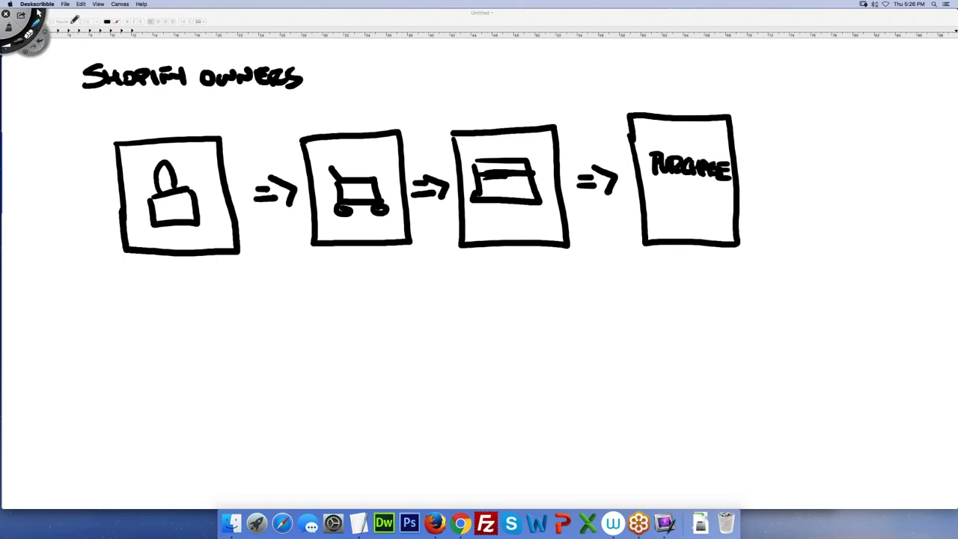
Label the product box VIEW and the shopping cart box A.T.C. beneath them.
click(38, 12)
click(37, 25)
mouse_move(137, 264)
mouse_down()
mouse_move(143, 284)
mouse_move(153, 263)
mouse_up()
mouse_move(157, 266)
mouse_down()
mouse_move(160, 283)
mouse_move(168, 270)
mouse_move(183, 278)
mouse_move(197, 269)
mouse_up()
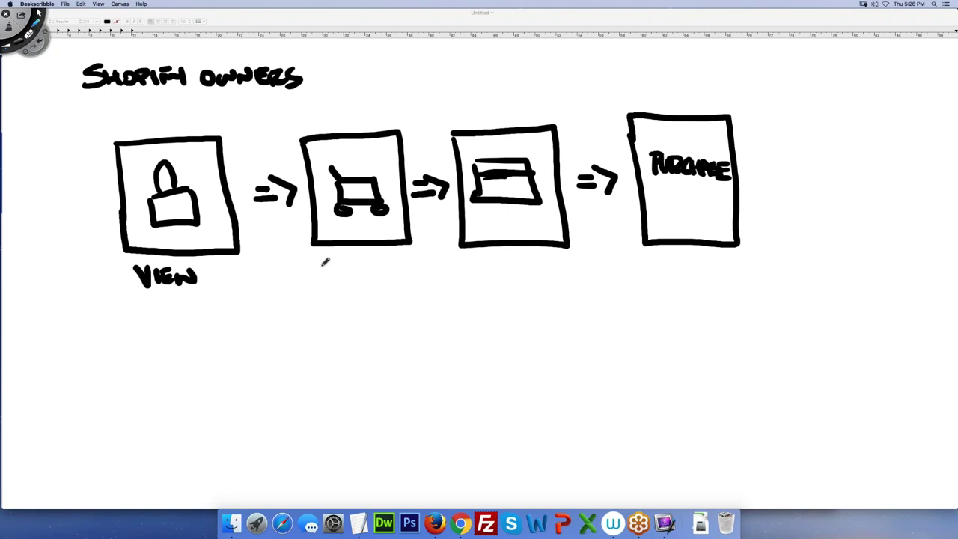
mouse_move(325, 261)
mouse_down()
mouse_move(322, 282)
mouse_move(369, 259)
mouse_up()
click(347, 277)
mouse_move(359, 261)
mouse_down()
mouse_move(358, 280)
mouse_move(387, 278)
mouse_up()
click(372, 278)
click(400, 274)
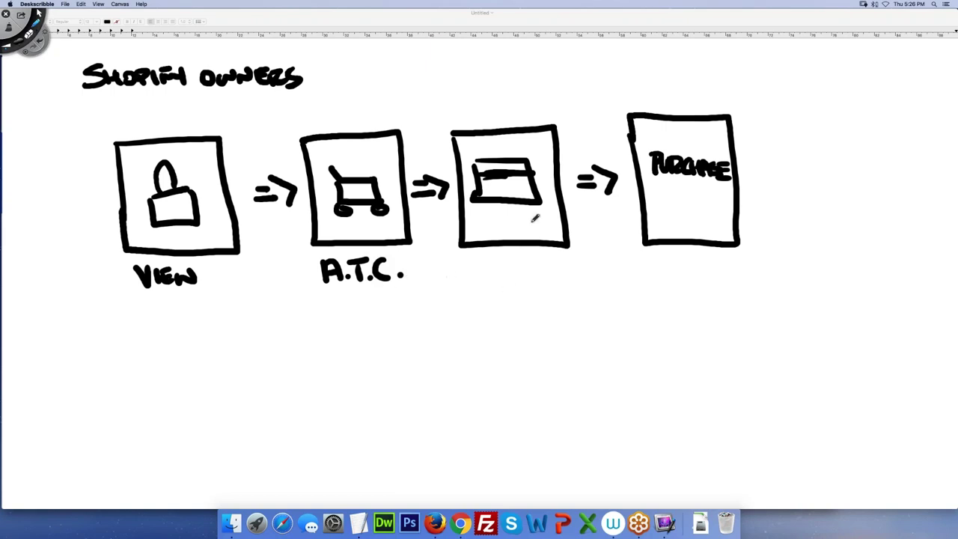
Label the credit card box I.C. and the fourth box PURCHASE beneath them.
click(491, 275)
mouse_move(479, 259)
mouse_down()
mouse_move(480, 279)
mouse_move(520, 277)
mouse_up()
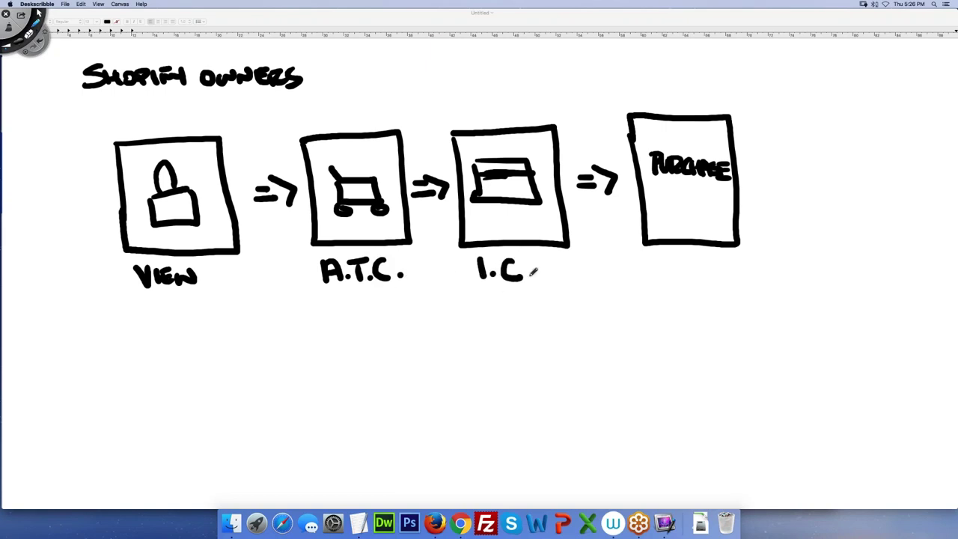
click(532, 276)
drag(671, 261, 672, 279)
mouse_move(672, 262)
mouse_down()
mouse_move(674, 274)
mouse_move(693, 262)
mouse_move(708, 278)
mouse_move(743, 278)
mouse_up()
mouse_move(749, 278)
mouse_down()
mouse_move(756, 262)
mouse_move(774, 279)
mouse_up()
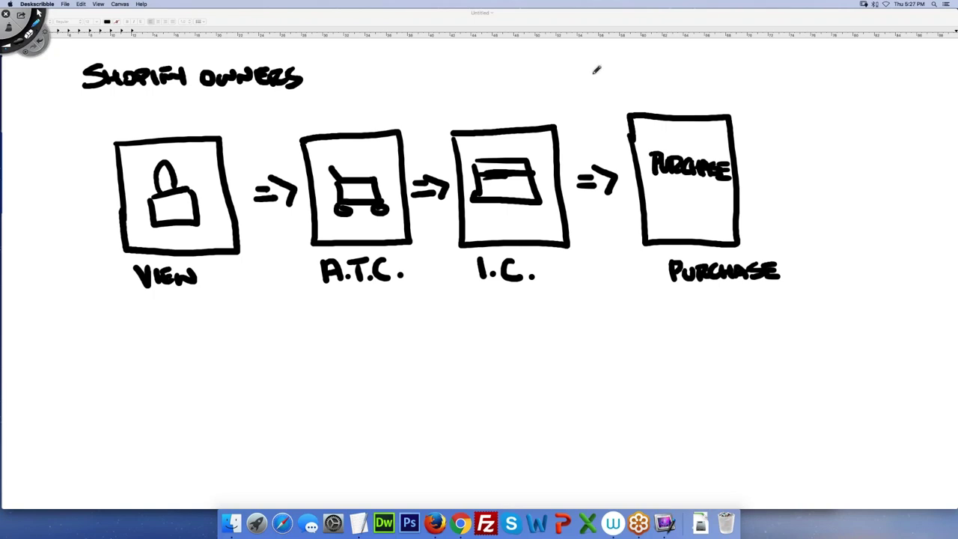
Draw a small box with a loading spinner above the last arrow and label it ADD PAYMENT INFO.
mouse_move(563, 50)
mouse_down()
mouse_move(567, 96)
mouse_move(566, 47)
mouse_move(618, 85)
mouse_move(620, 122)
mouse_up()
drag(561, 109, 566, 129)
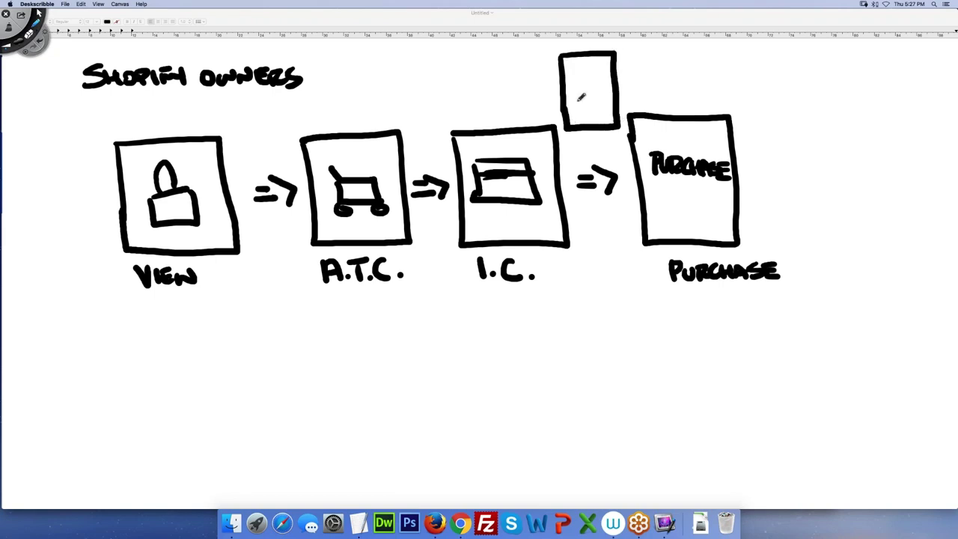
mouse_move(586, 76)
mouse_down()
mouse_move(595, 104)
mouse_move(583, 105)
mouse_move(580, 94)
mouse_up()
mouse_move(576, 77)
mouse_down()
mouse_move(576, 87)
mouse_move(627, 59)
mouse_move(636, 76)
mouse_up()
mouse_move(623, 69)
mouse_down()
mouse_move(659, 77)
mouse_move(694, 64)
mouse_move(721, 74)
mouse_move(794, 60)
mouse_move(799, 72)
mouse_up()
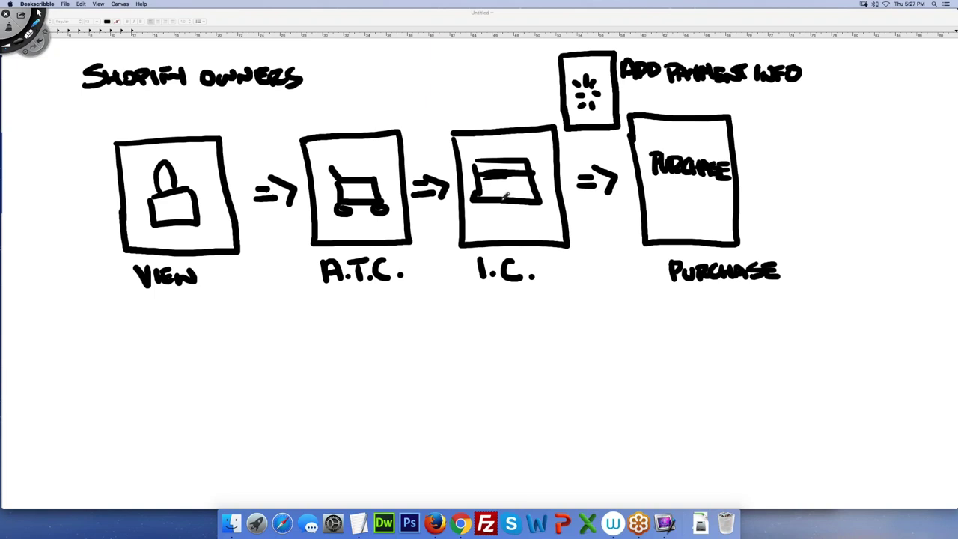
Draw an arrow down from I.C. to a new box and write PP inside it.
mouse_move(474, 297)
mouse_down()
mouse_move(472, 309)
mouse_move(492, 324)
mouse_up()
mouse_move(424, 341)
mouse_down()
mouse_move(427, 395)
mouse_move(505, 407)
mouse_move(432, 404)
mouse_up()
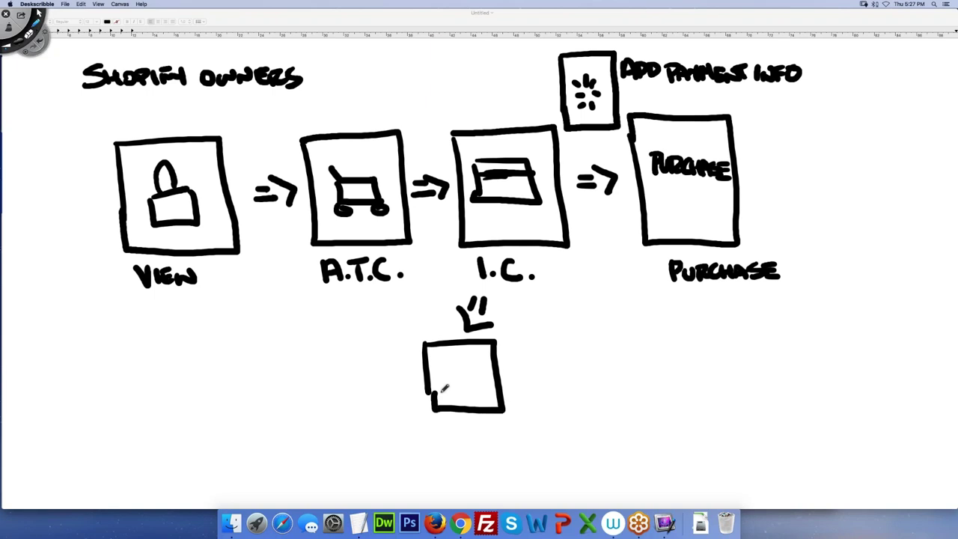
mouse_move(445, 367)
mouse_down()
mouse_move(446, 389)
mouse_move(448, 379)
mouse_move(463, 389)
mouse_up()
drag(463, 366, 466, 379)
Draw a second box labelled CC beside the PP box and an arrow down to it from I.C.
mouse_move(528, 343)
mouse_down()
mouse_move(532, 380)
mouse_move(603, 393)
mouse_move(539, 408)
mouse_up()
drag(567, 364, 586, 385)
click(528, 295)
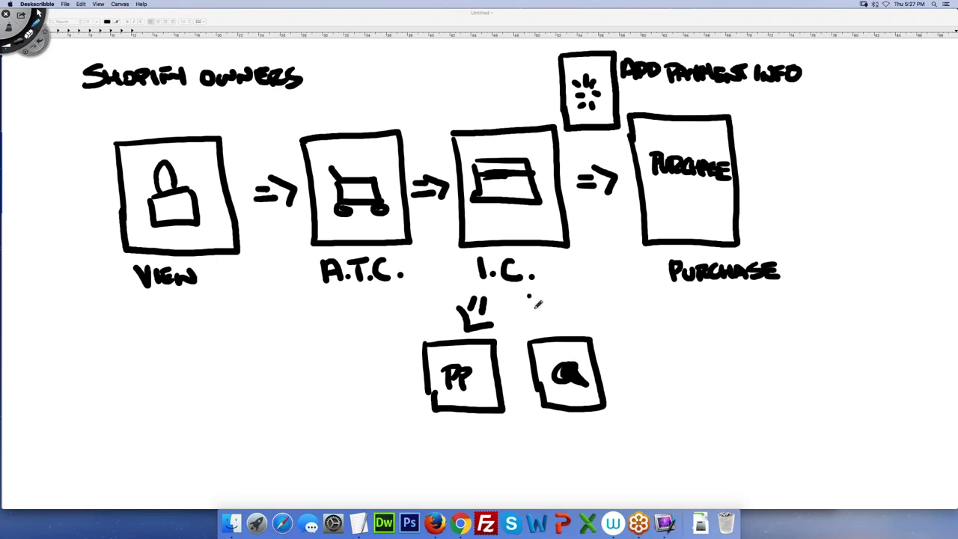
drag(529, 296, 540, 315)
mouse_move(537, 294)
mouse_down()
mouse_move(548, 313)
mouse_move(557, 309)
mouse_up()
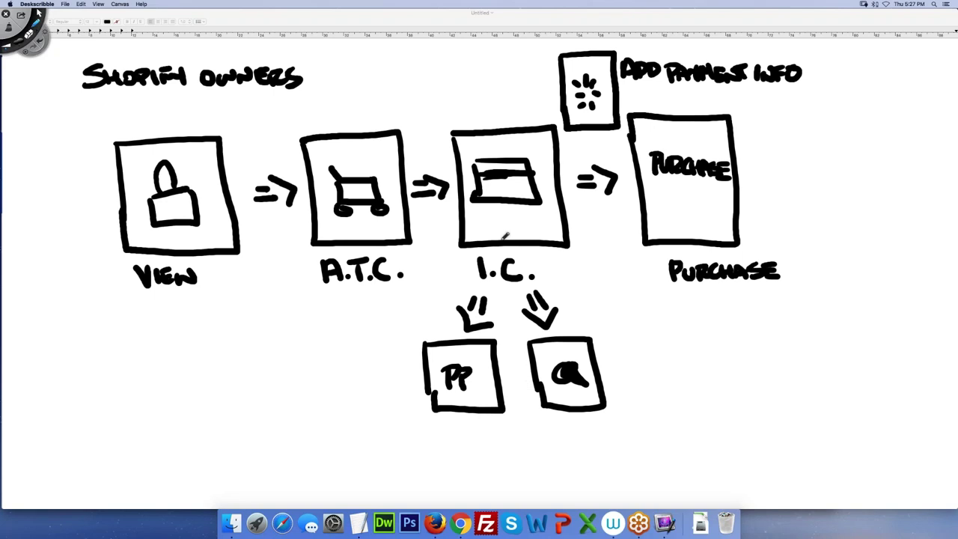
Draw a horizontal line beneath I.C. and add a small arrow pointing at each of the two payment boxes.
click(412, 289)
drag(412, 288, 612, 282)
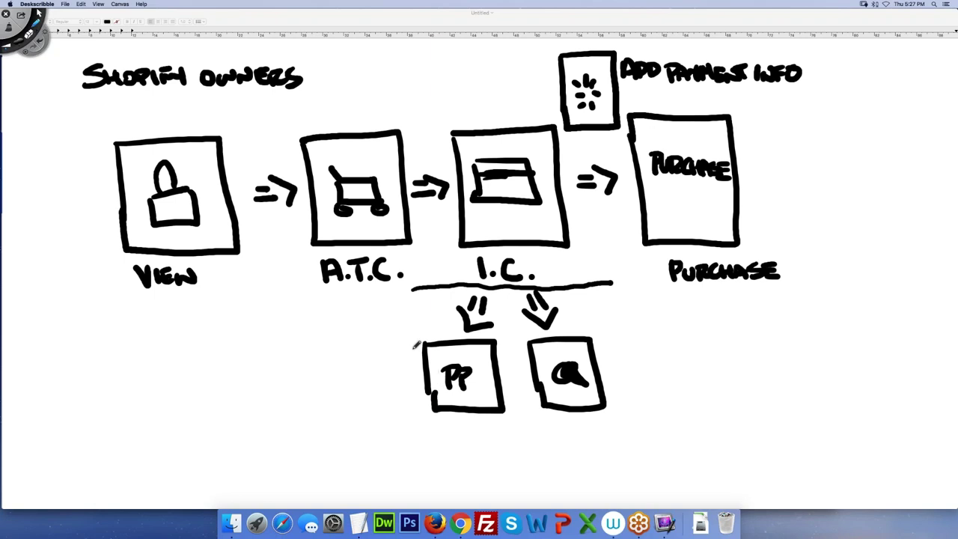
mouse_move(402, 330)
mouse_down()
mouse_move(423, 346)
mouse_move(404, 357)
mouse_up()
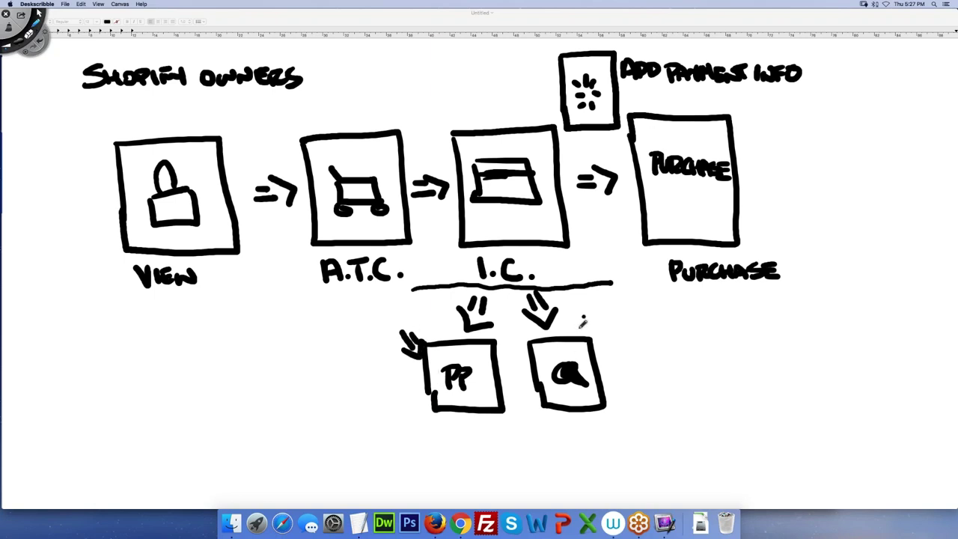
drag(582, 322, 576, 338)
mouse_move(591, 317)
mouse_down()
mouse_move(582, 338)
mouse_move(603, 337)
mouse_up()
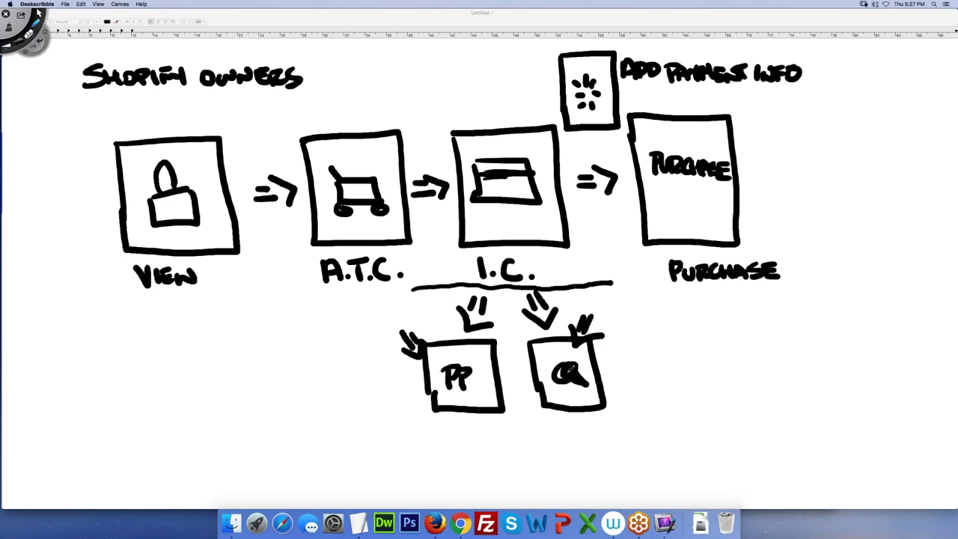
Finish the CC lettering, draw a small labelled button under the card in the I.C. box, and underline ADD PAYMENT INFO.
mouse_move(572, 370)
mouse_down()
mouse_move(552, 358)
mouse_move(561, 382)
mouse_up()
mouse_move(485, 214)
mouse_down()
mouse_move(484, 226)
mouse_move(543, 229)
mouse_move(494, 222)
mouse_move(555, 219)
mouse_up()
drag(577, 374, 585, 365)
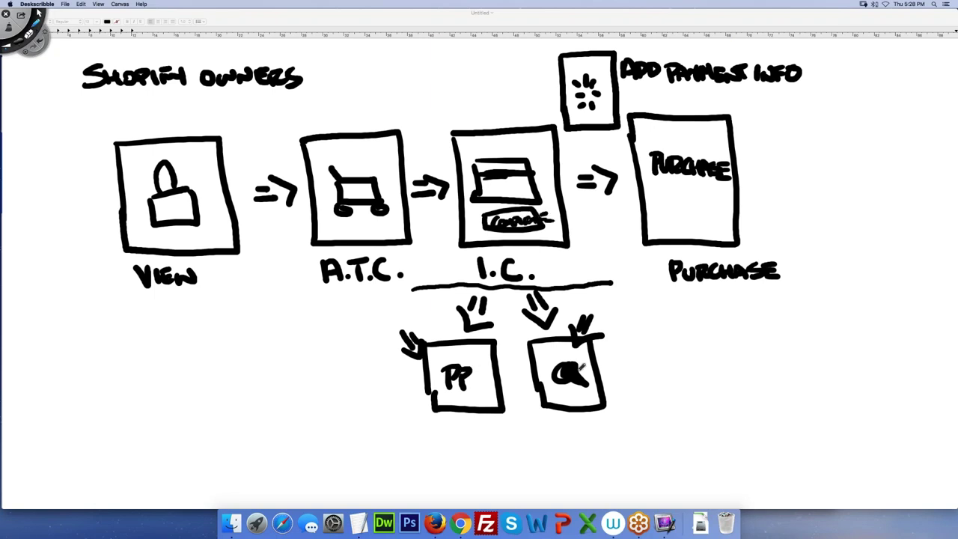
drag(626, 93, 805, 95)
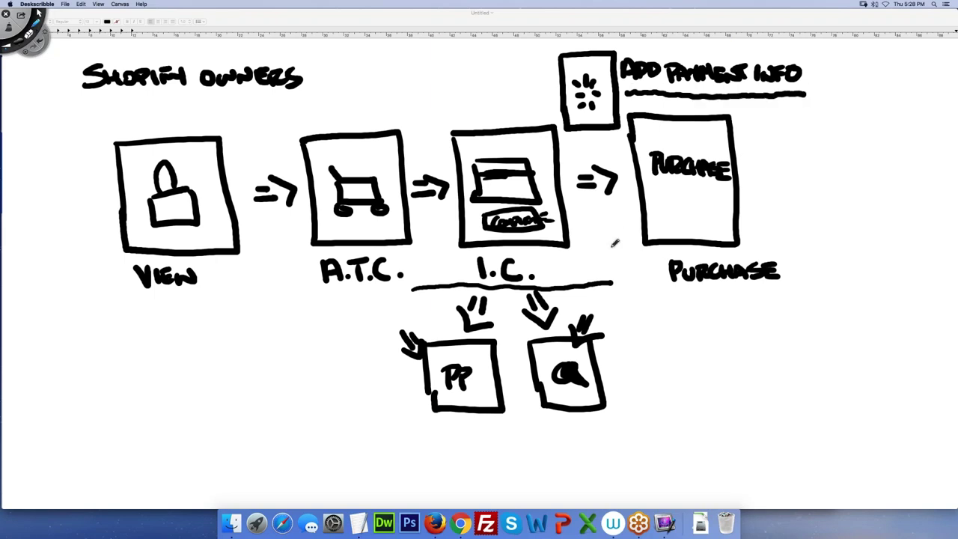
Draw an arrow from the two payment boxes down to a new box labelled TY, and a curved arrow from it up to PURCHASE.
mouse_move(496, 421)
mouse_down()
mouse_move(498, 434)
mouse_move(562, 427)
mouse_up()
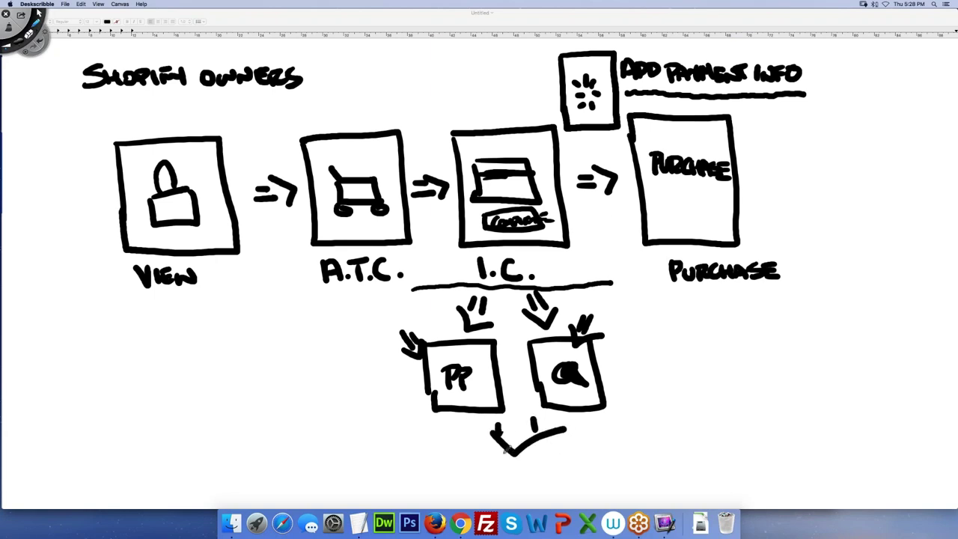
drag(486, 458, 489, 491)
mouse_move(485, 458)
mouse_down()
mouse_move(540, 456)
mouse_move(553, 487)
mouse_move(488, 494)
mouse_move(514, 466)
mouse_move(508, 485)
mouse_up()
mouse_move(514, 471)
mouse_down()
mouse_move(525, 464)
mouse_move(525, 486)
mouse_up()
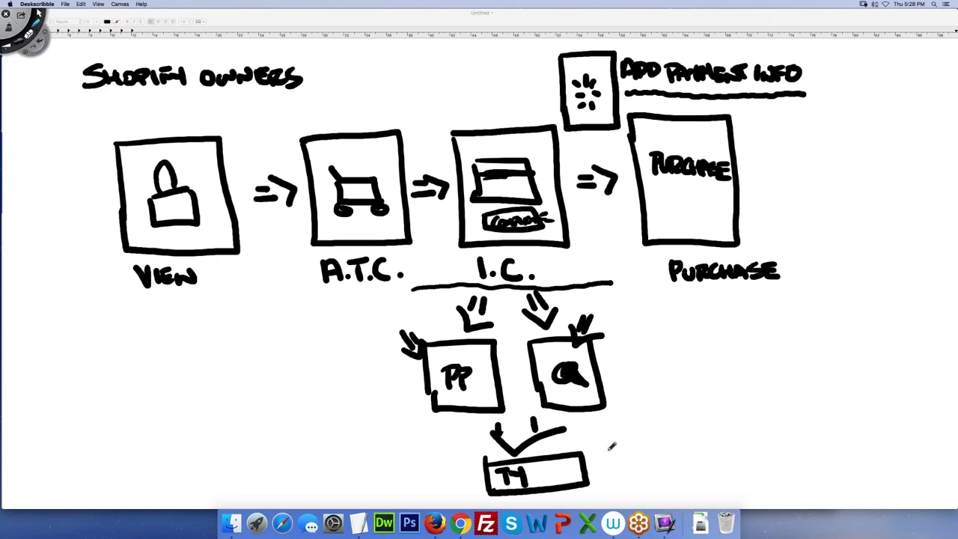
mouse_move(602, 455)
mouse_down()
mouse_move(676, 397)
mouse_move(689, 310)
mouse_move(661, 314)
mouse_move(699, 276)
mouse_move(665, 312)
mouse_up()
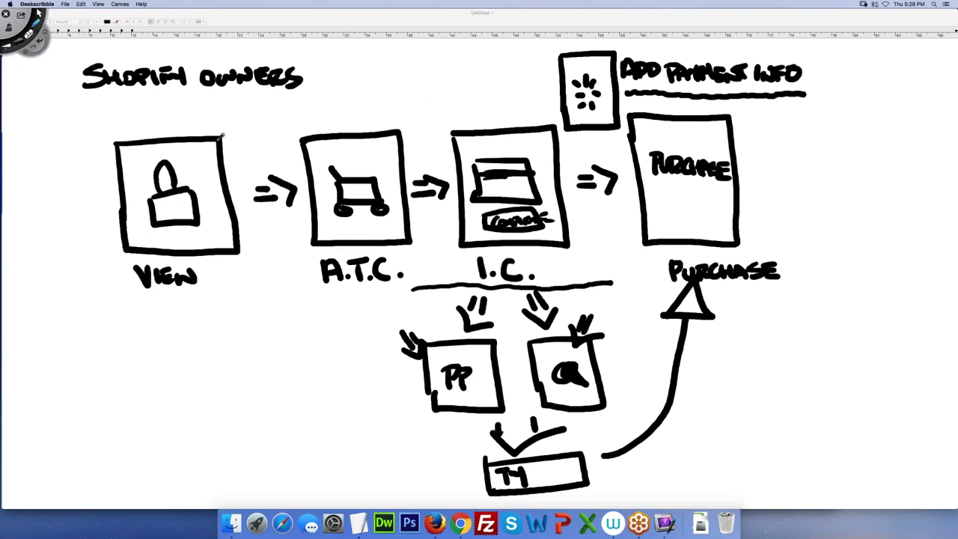
In blue, draw a small arrow at the TY box and circle the PURCHASE label and the ADD PAYMENT INFO group.
click(23, 43)
click(52, 64)
mouse_move(582, 433)
mouse_down()
mouse_move(573, 448)
mouse_move(603, 454)
mouse_up()
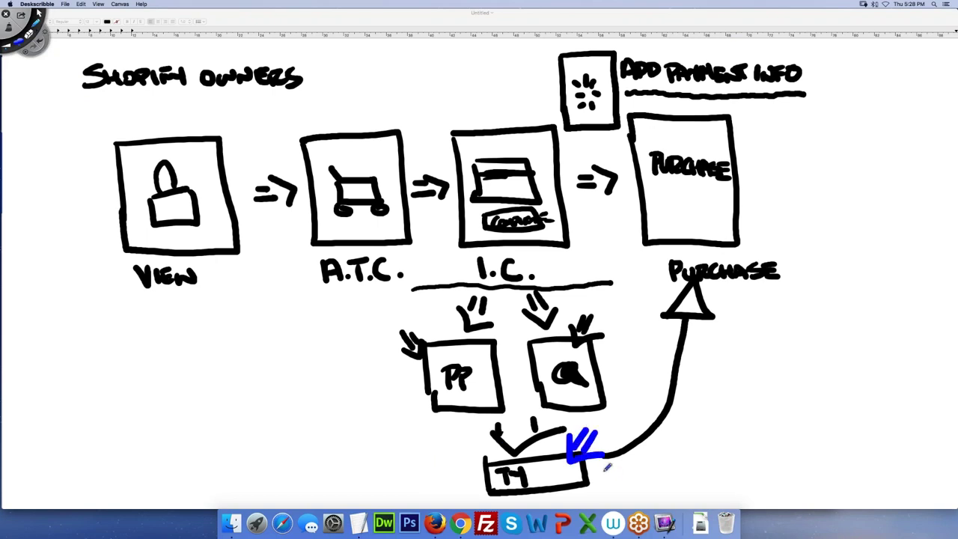
mouse_move(767, 249)
mouse_down()
mouse_move(668, 254)
mouse_move(793, 285)
mouse_move(725, 233)
mouse_move(658, 299)
mouse_move(673, 240)
mouse_move(787, 263)
mouse_move(752, 241)
mouse_up()
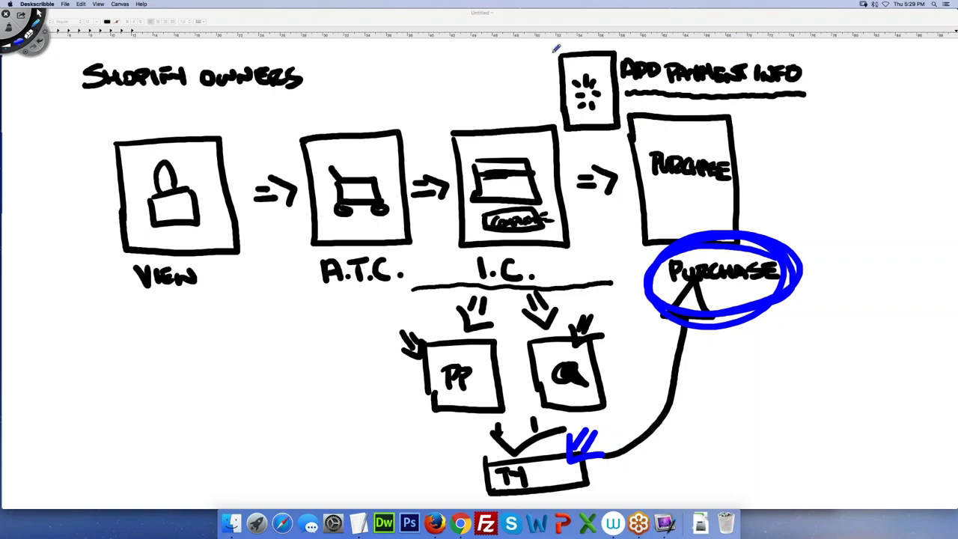
mouse_move(555, 52)
mouse_down()
mouse_move(533, 63)
mouse_move(595, 134)
mouse_move(787, 130)
mouse_move(821, 98)
mouse_move(811, 54)
mouse_move(770, 38)
mouse_move(564, 44)
mouse_move(556, 36)
mouse_up()
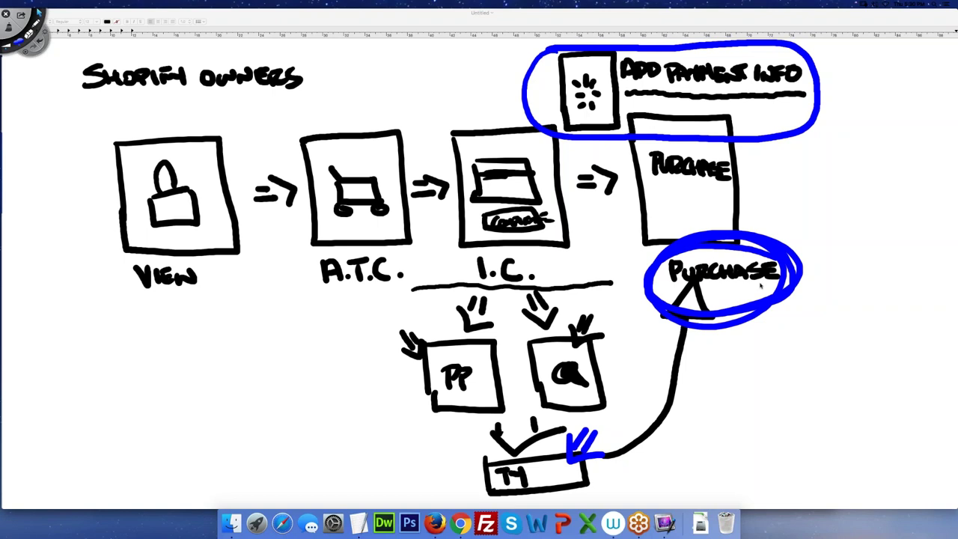
Switch to Chrome and review the ad set's Purchase conversion and audience settings.
key(super+Tab)
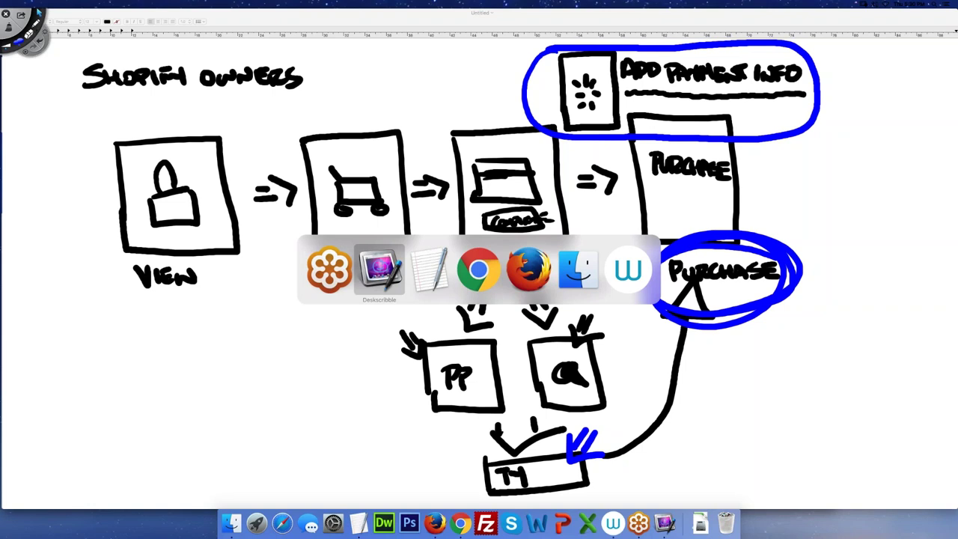
key(super+Tab)
key(super+Tab)
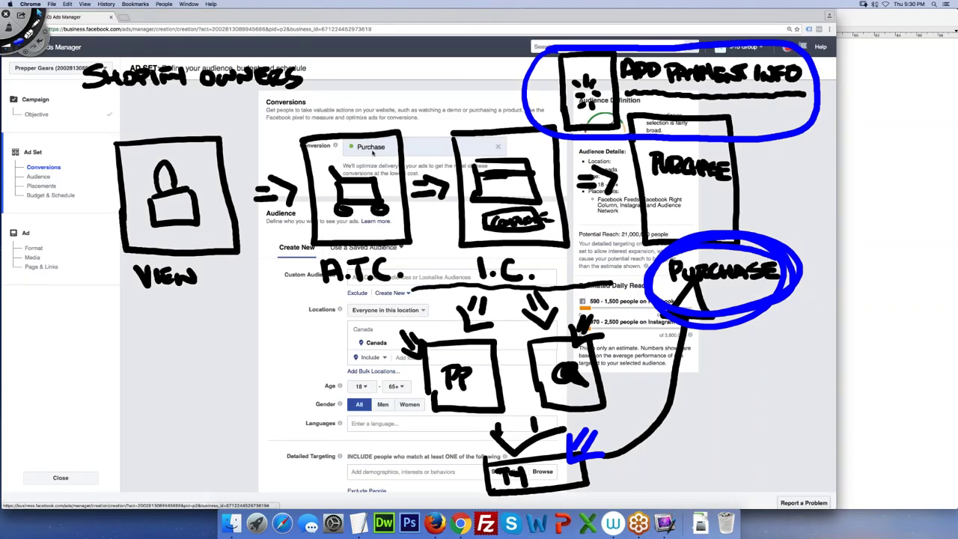
scroll(379, 147, down, 3)
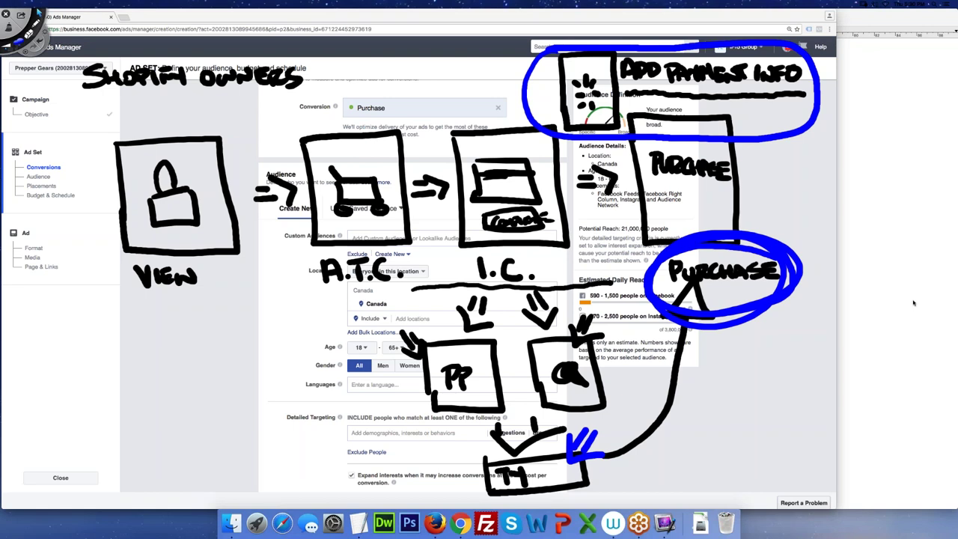
Return to the Deskscribble whiteboard and clear the whole checkout drawing.
key(super+Tab)
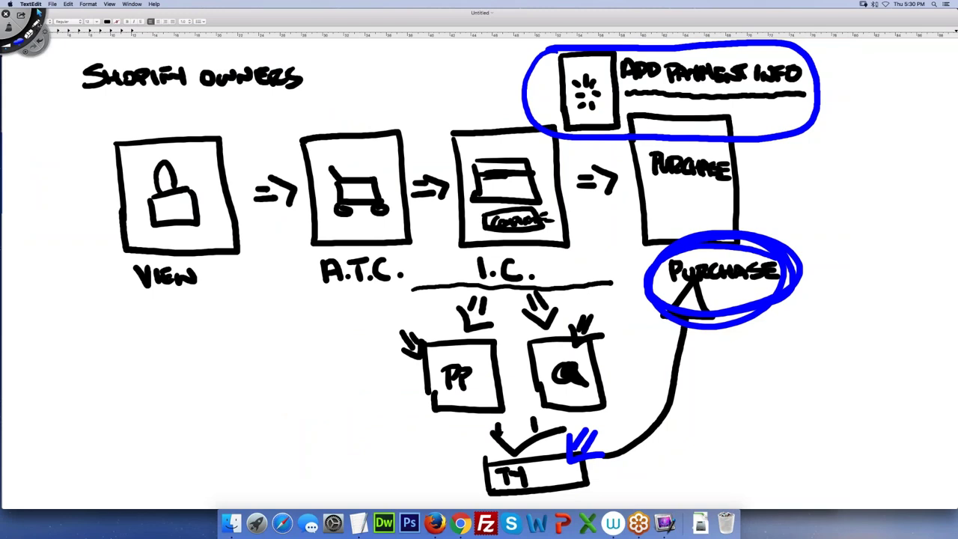
click(37, 14)
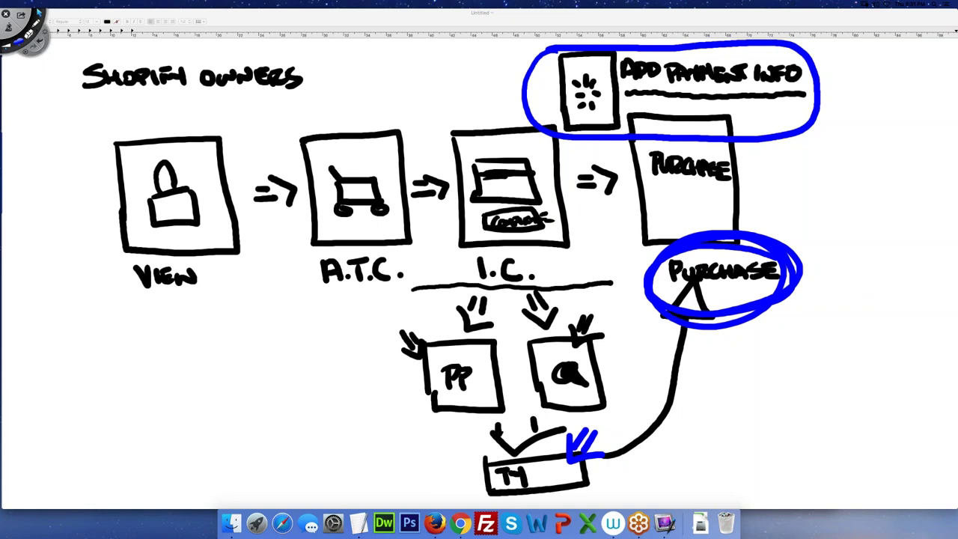
key(Escape)
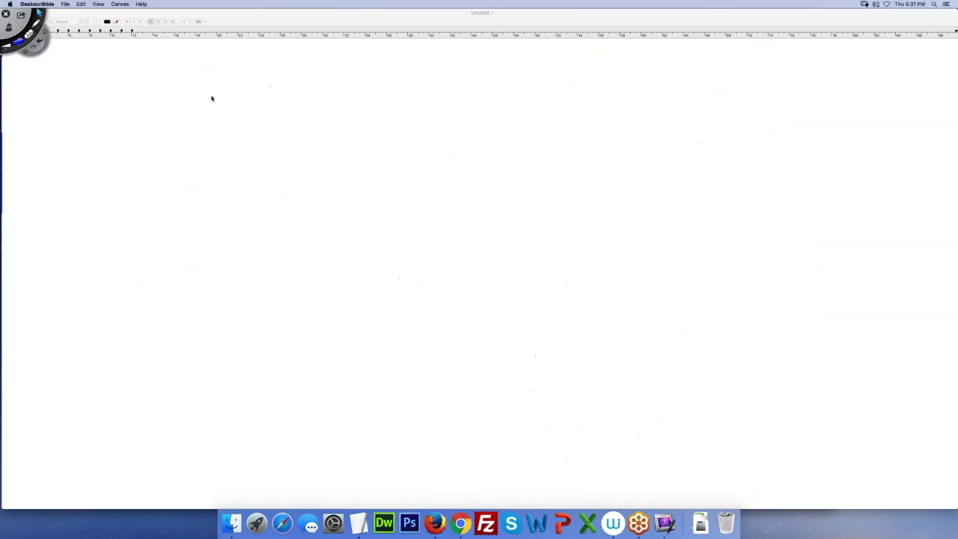
Switch to Chrome and set the ad set's location targeting to People who live in this location.
key(super+Tab)
key(super+Tab)
key(Tab)
key(Tab)
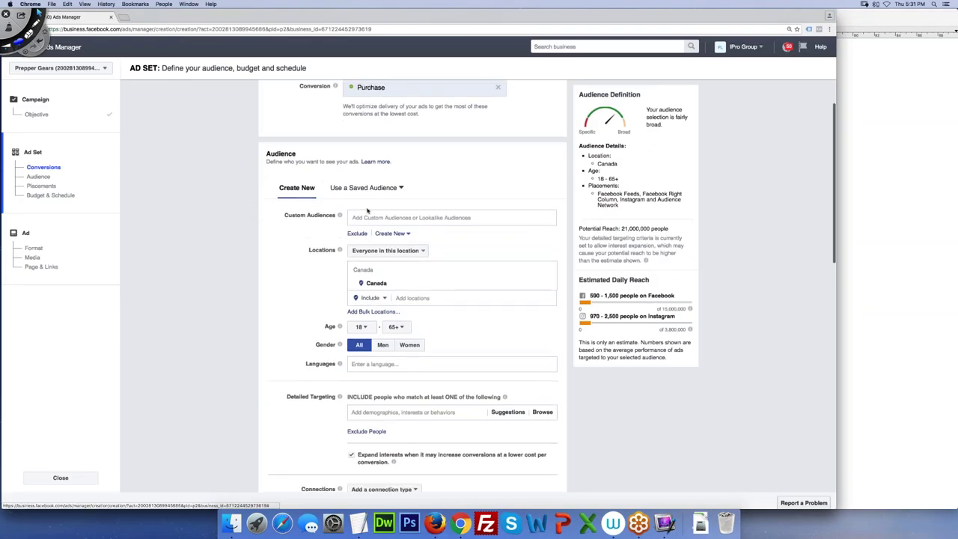
scroll(343, 225, down, 1)
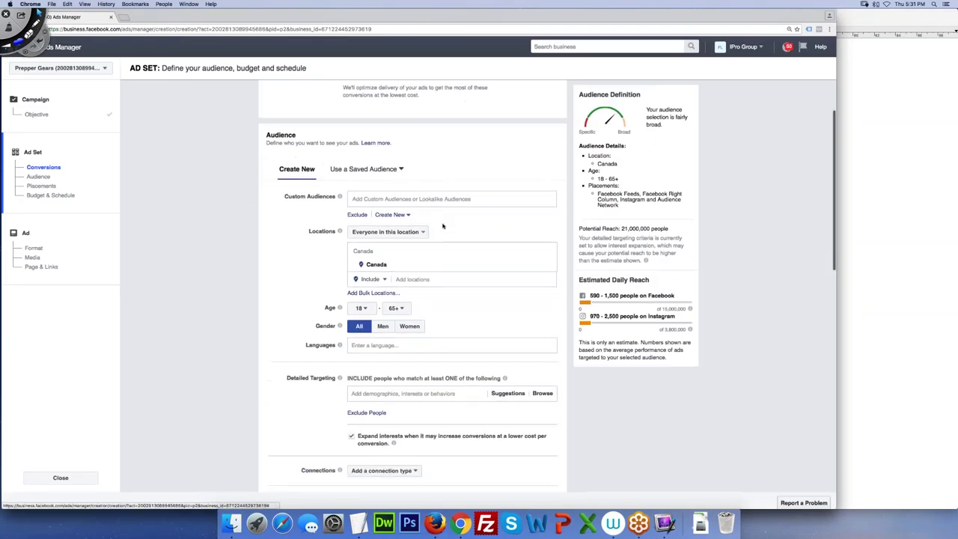
click(419, 232)
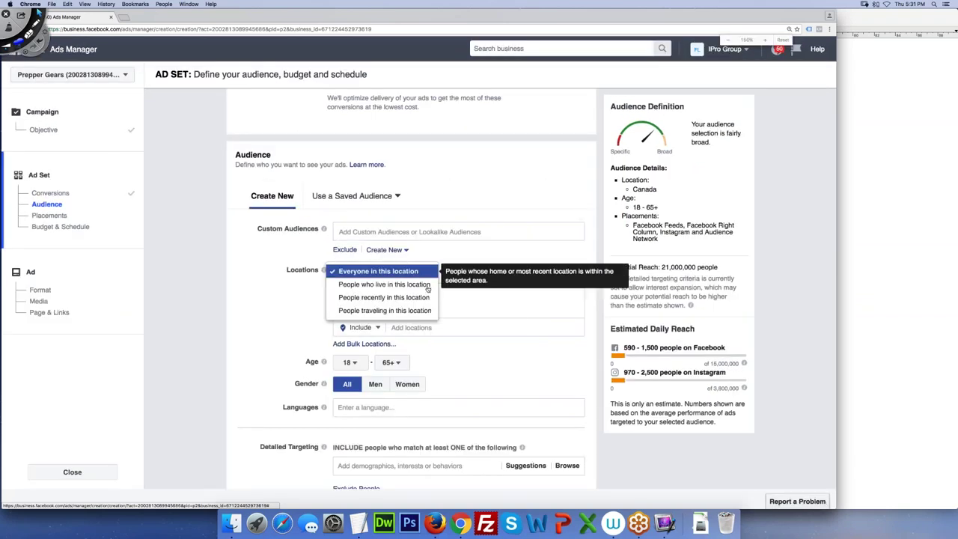
click(429, 287)
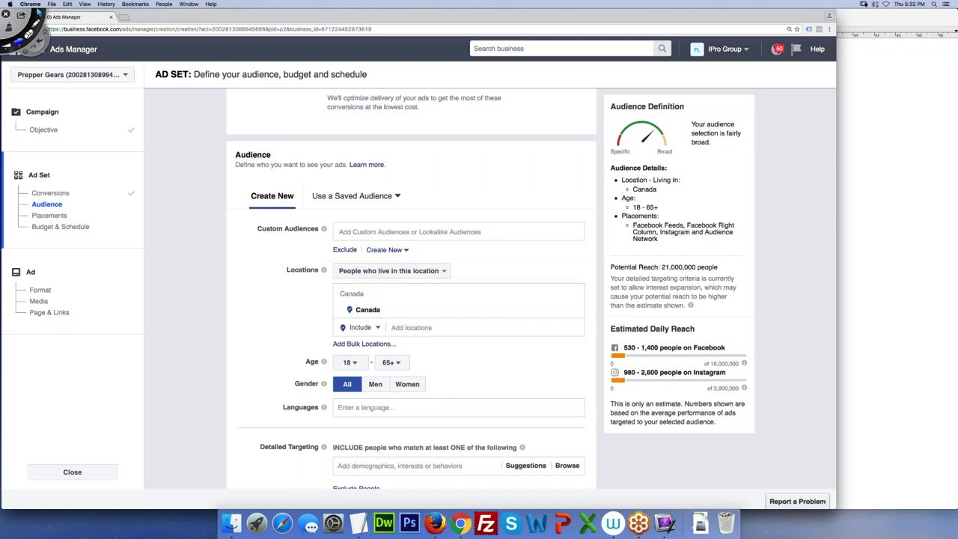
Add United States to the audience locations and remove Canada.
click(541, 327)
text(united)
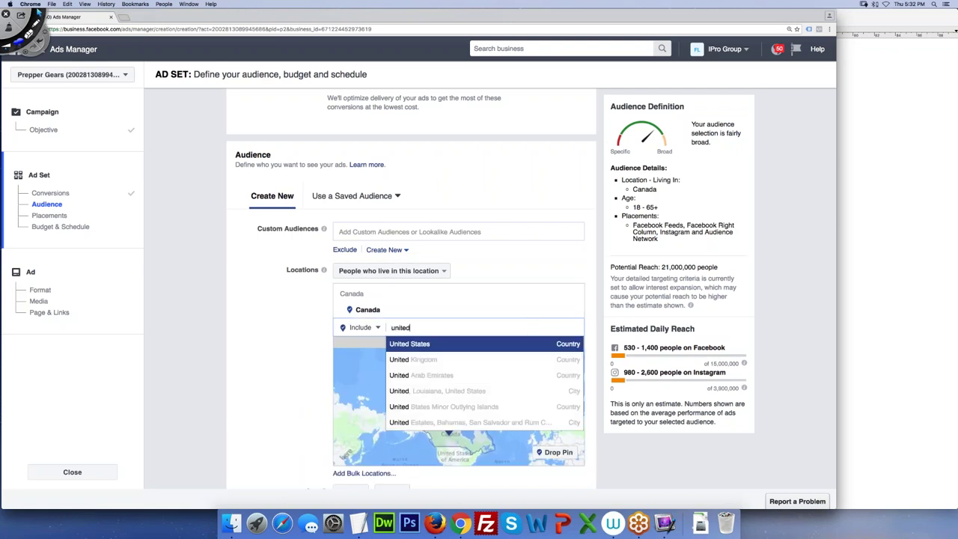
click(533, 341)
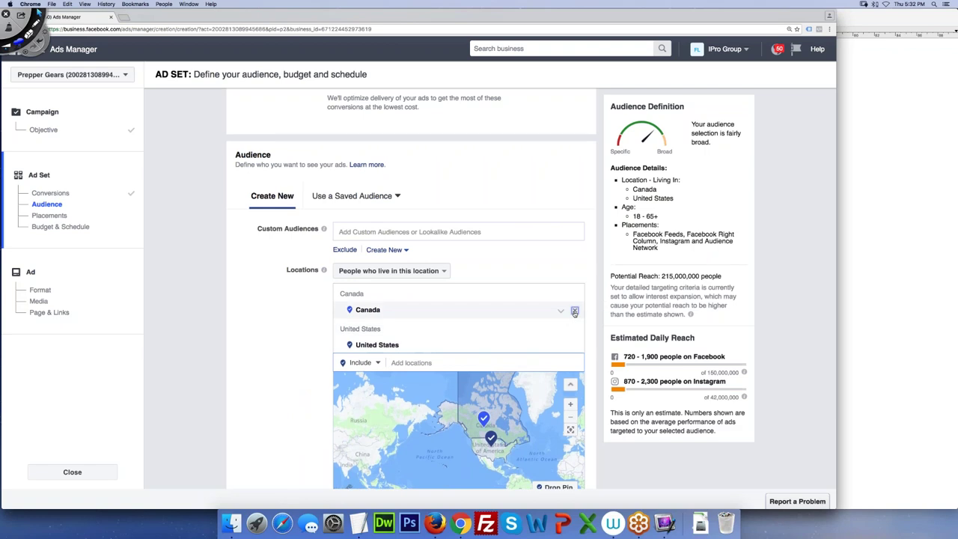
click(574, 311)
Set the audience's minimum age to 25.
scroll(298, 311, down, 4)
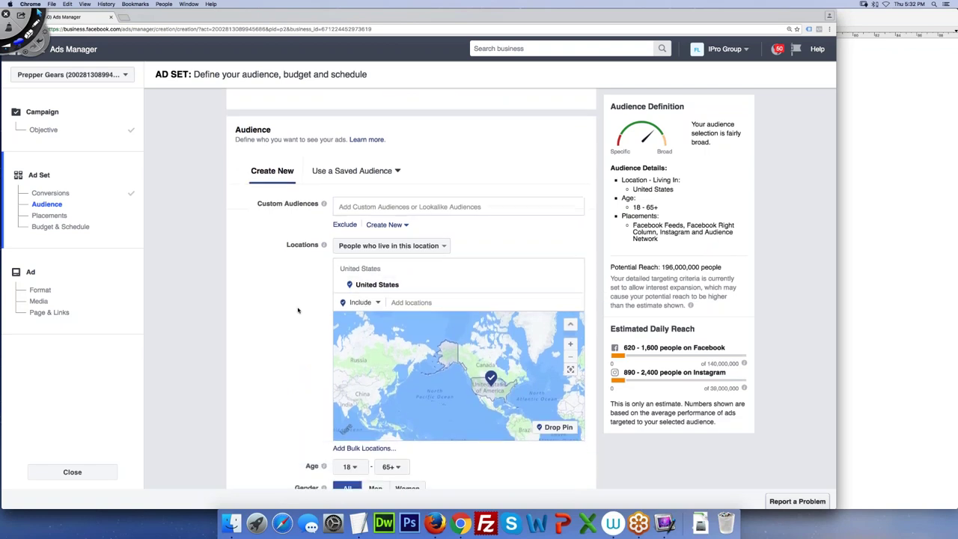
scroll(298, 310, down, 2)
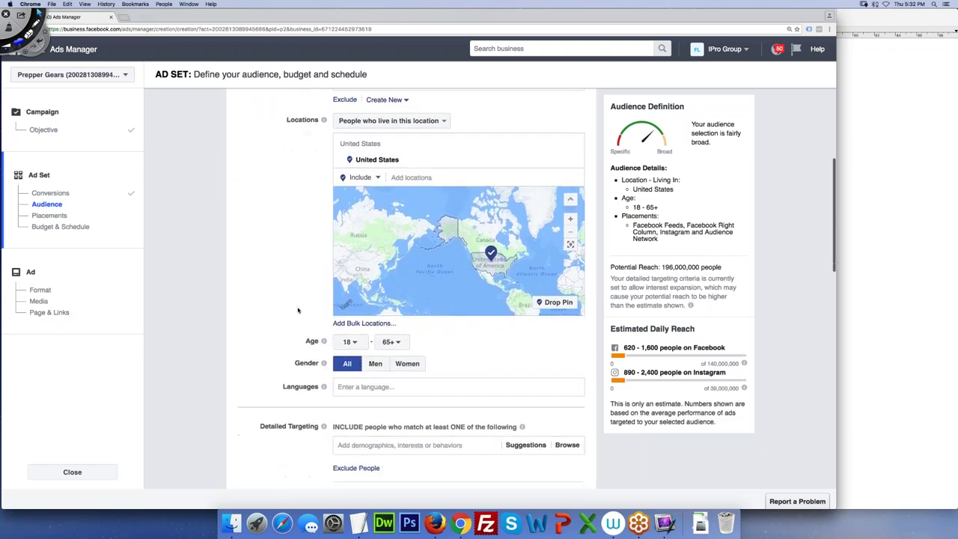
click(349, 324)
scroll(350, 302, down, 1)
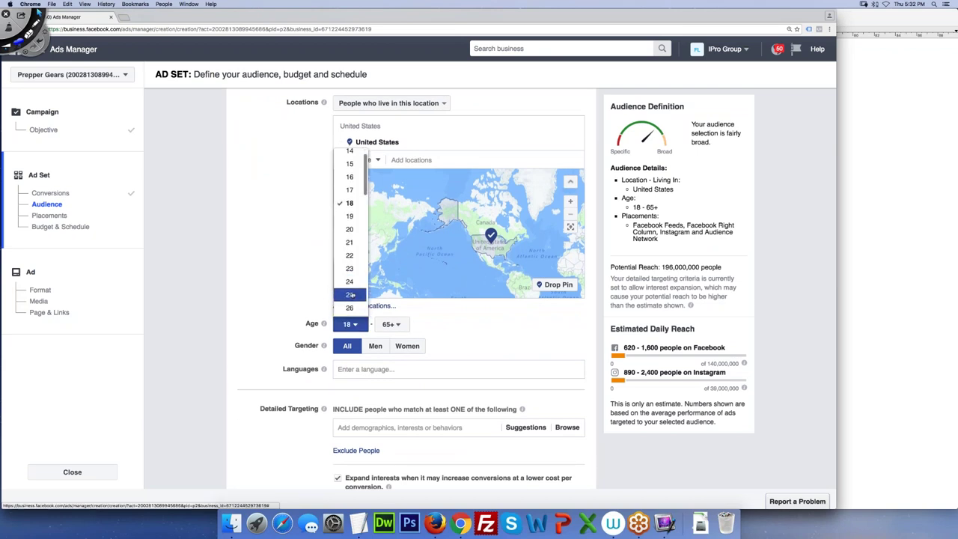
click(351, 295)
Add English (All) as the audience language.
scroll(367, 314, down, 1)
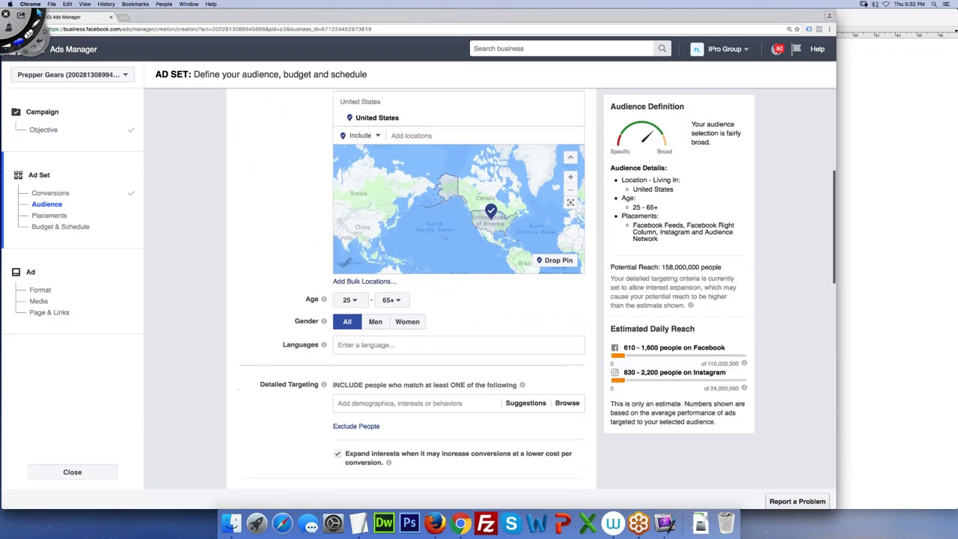
click(392, 343)
text(e)
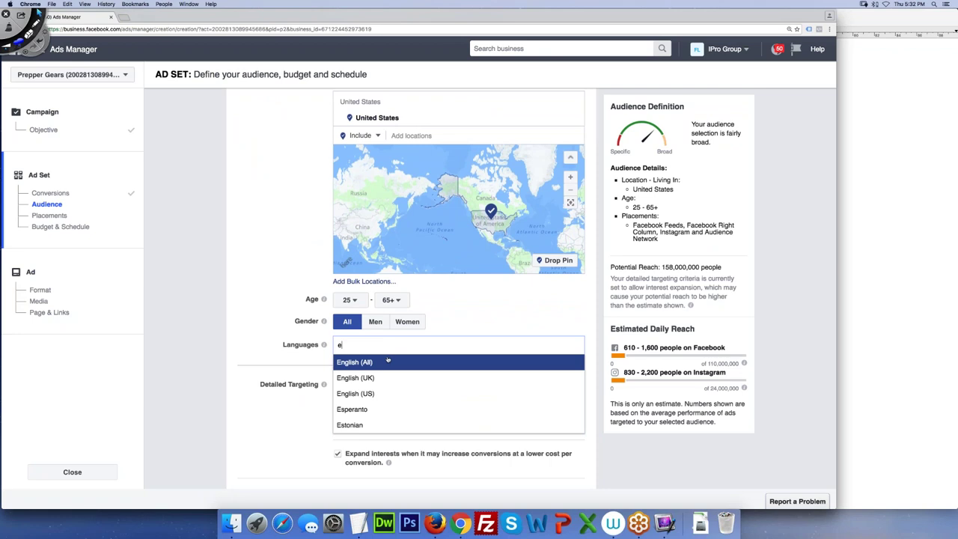
click(388, 361)
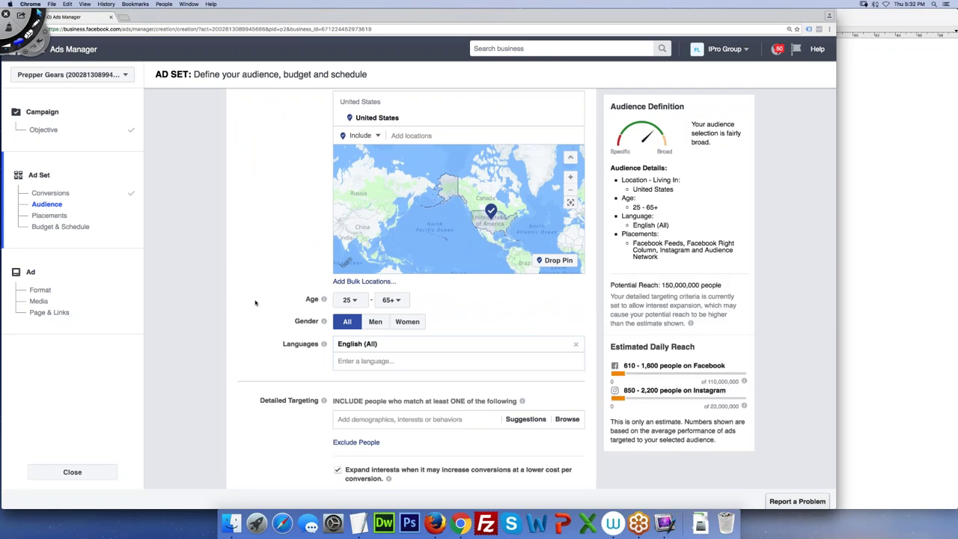
Add the suggested interest Bass Pro Shops to the audience's detailed targeting.
scroll(255, 302, down, 3)
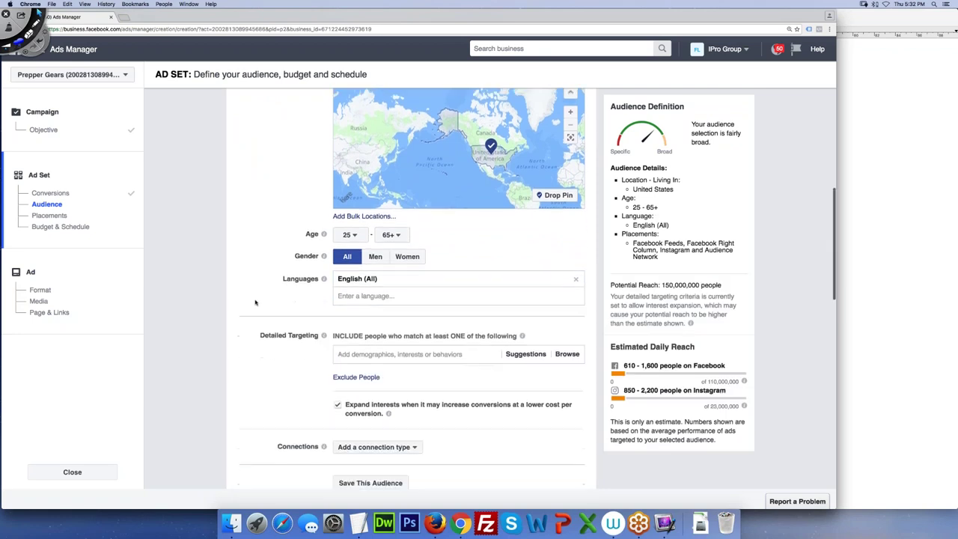
scroll(255, 302, down, 2)
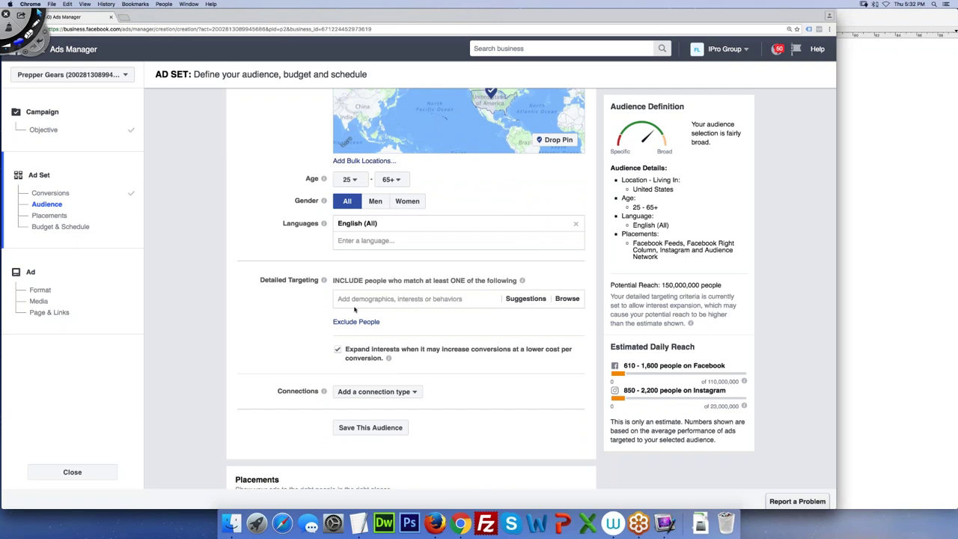
scroll(329, 311, down, 1)
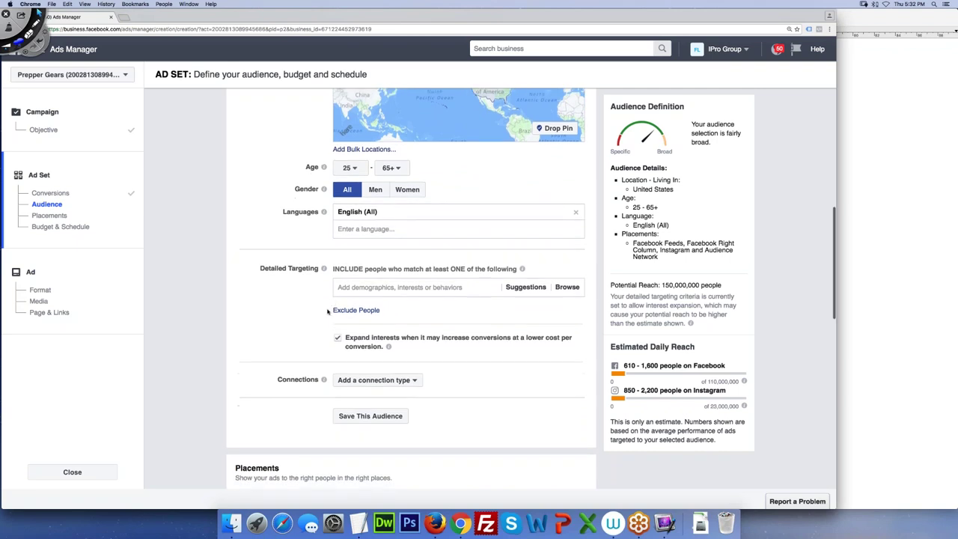
scroll(327, 311, down, 1)
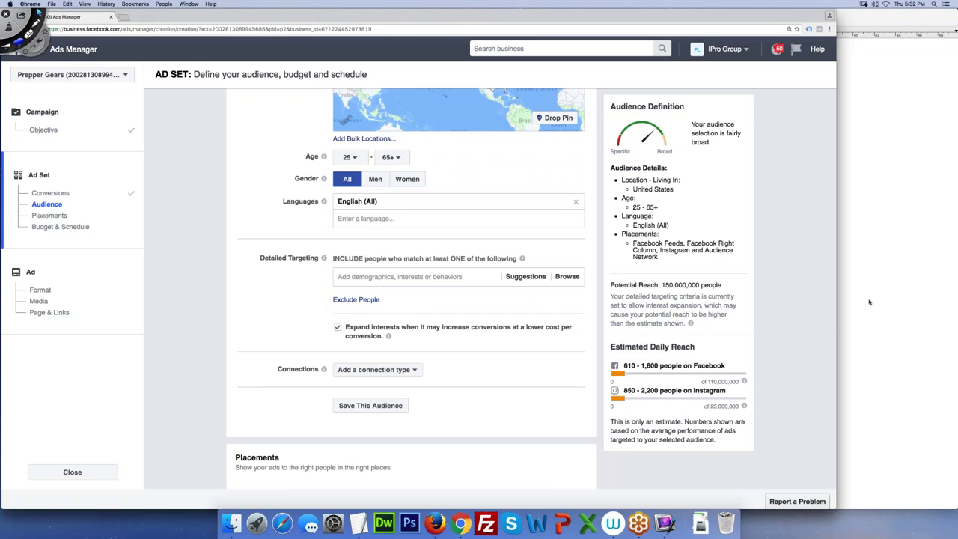
click(436, 276)
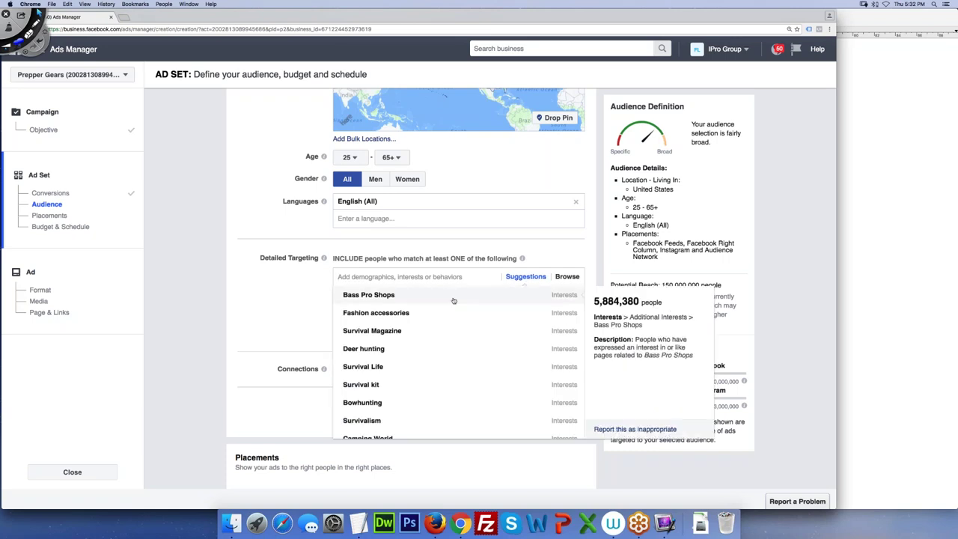
click(454, 300)
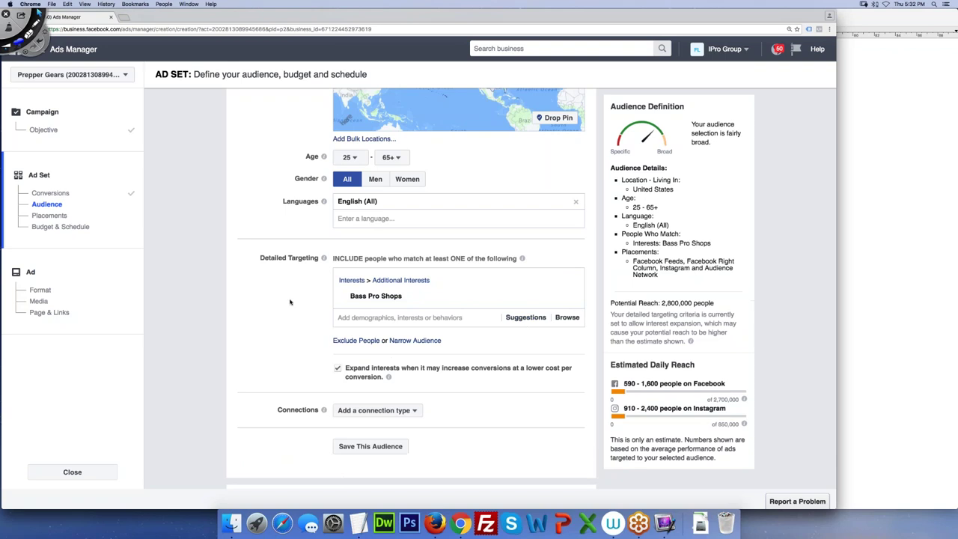
Turn off the option to expand interests when it may increase conversions at a lower cost per conversion.
scroll(296, 320, down, 1)
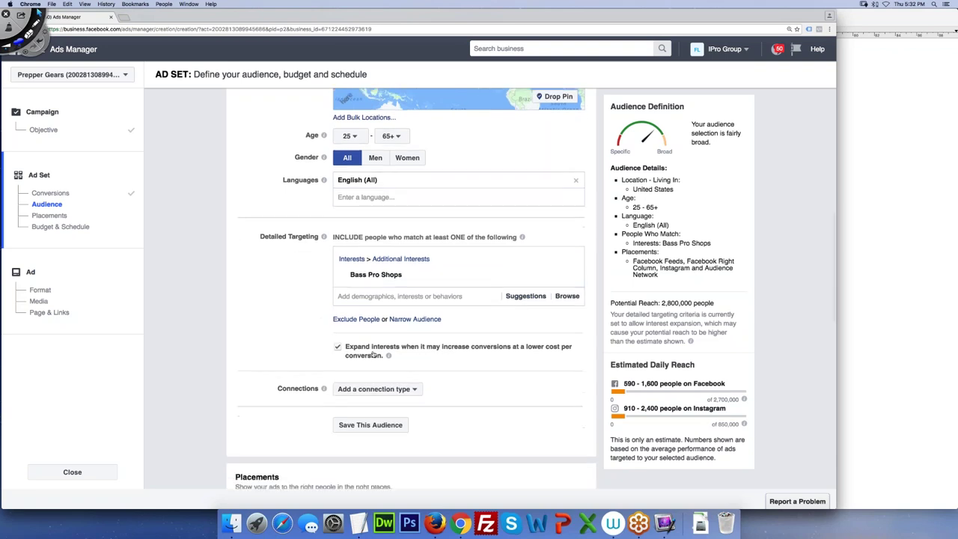
mouse_move(387, 358)
click(337, 348)
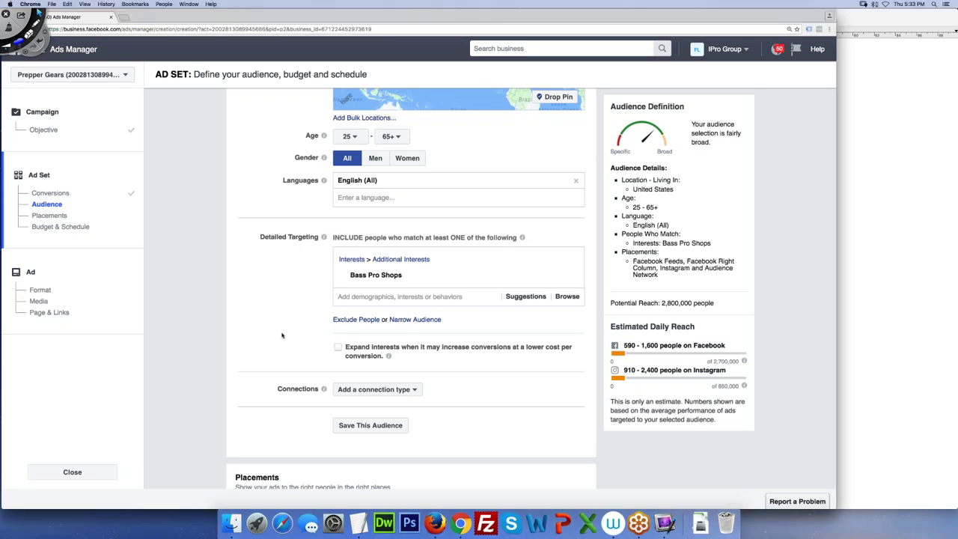
scroll(282, 335, down, 1)
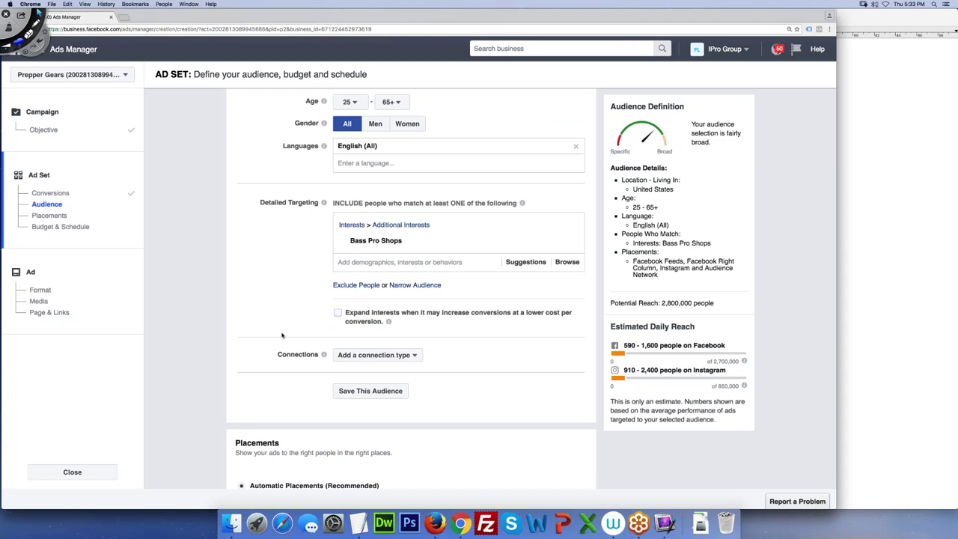
Switch the ad set's placements from automatic to manual editing.
scroll(282, 335, up, 5)
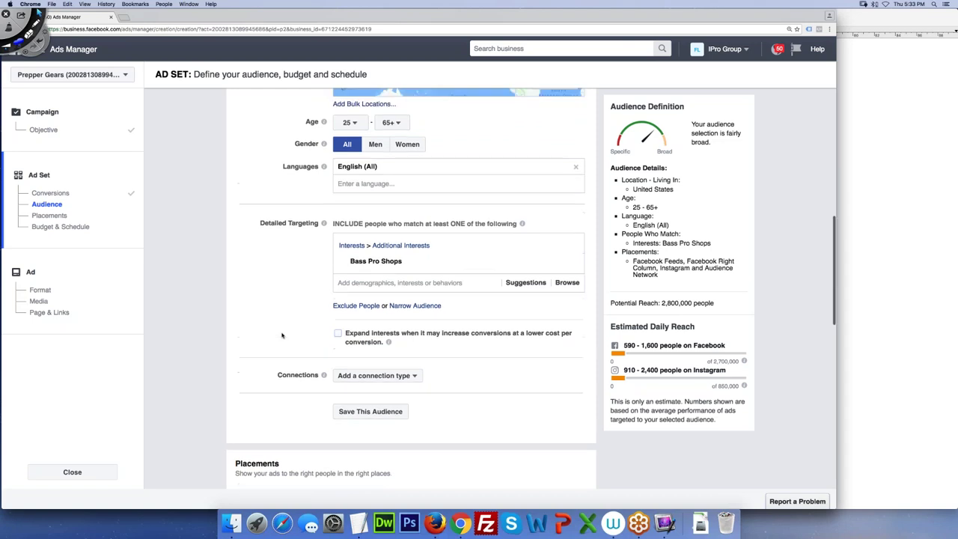
scroll(281, 335, down, 5)
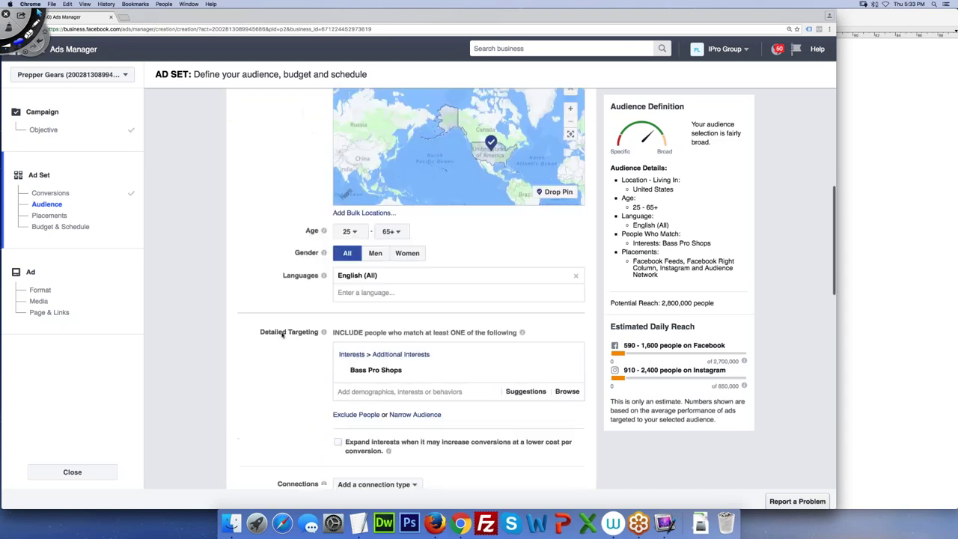
scroll(282, 336, down, 2)
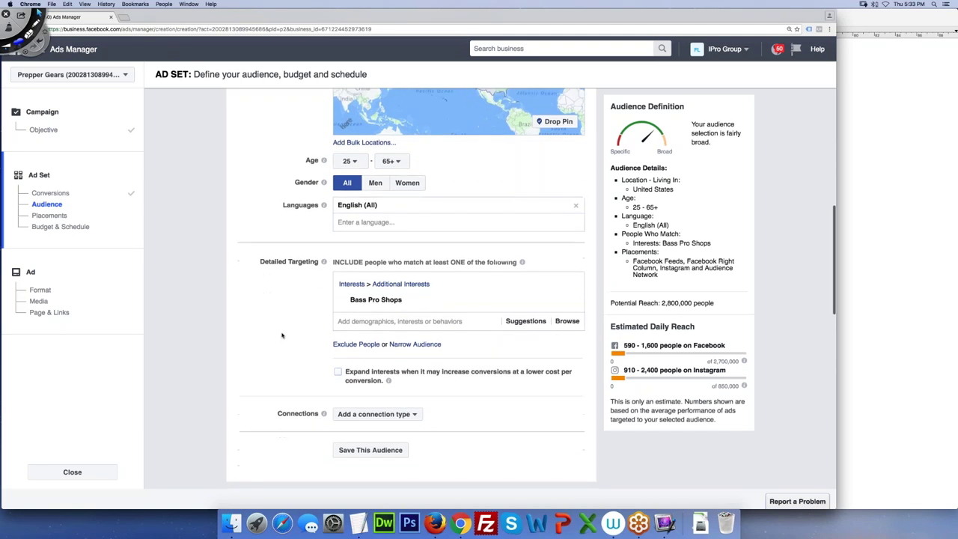
scroll(281, 335, down, 1)
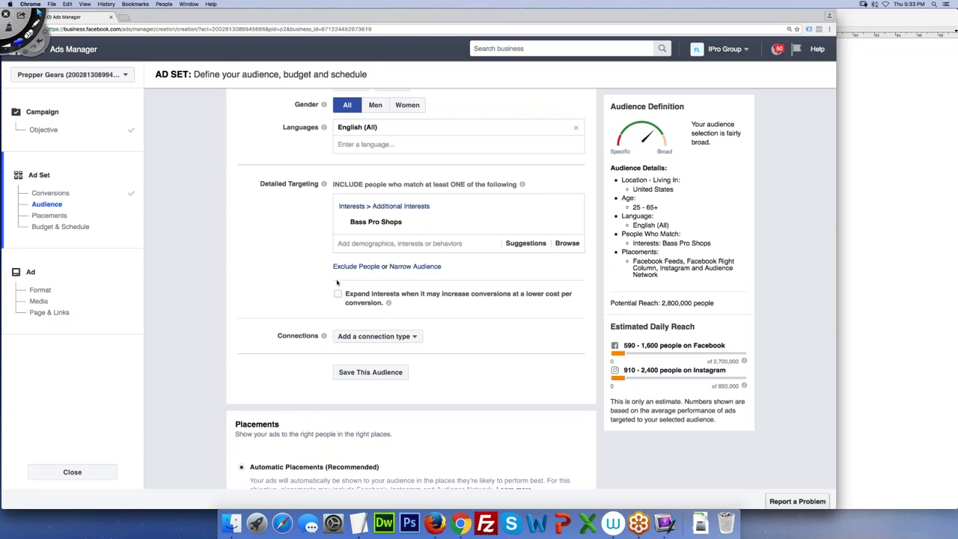
scroll(337, 282, down, 4)
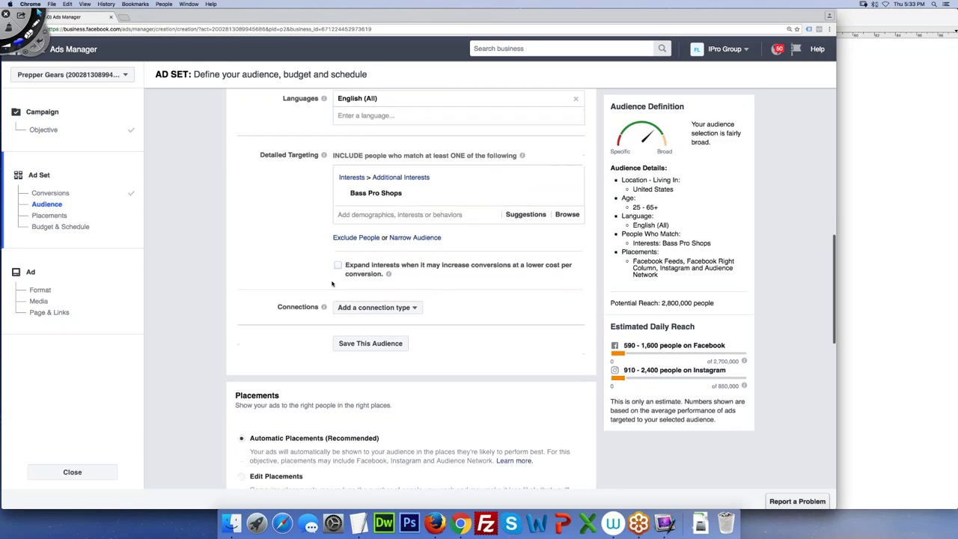
scroll(330, 283, down, 3)
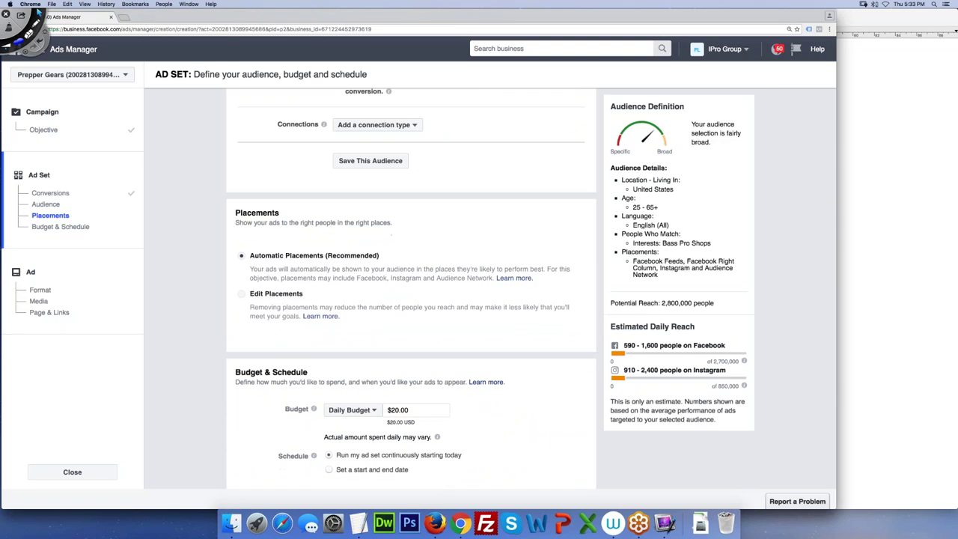
click(276, 293)
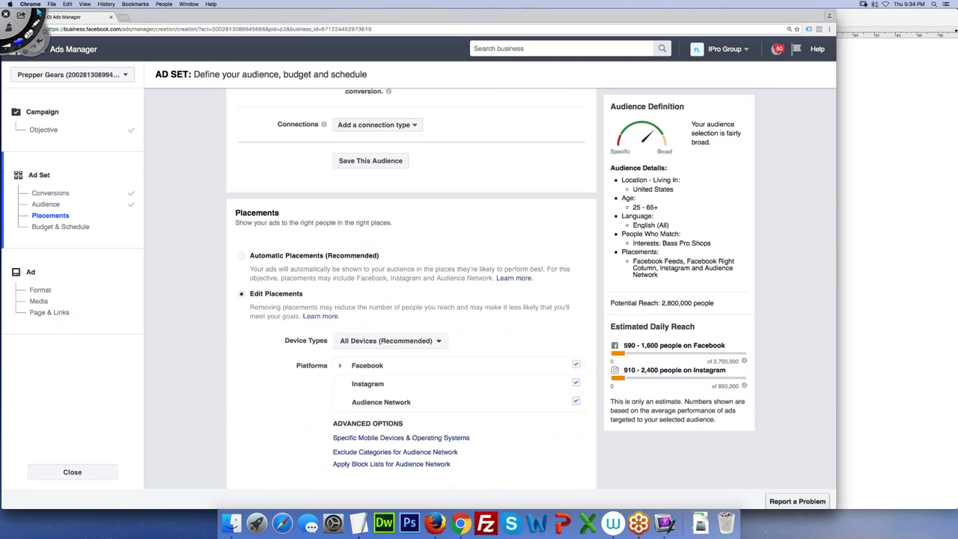
scroll(357, 306, down, 2)
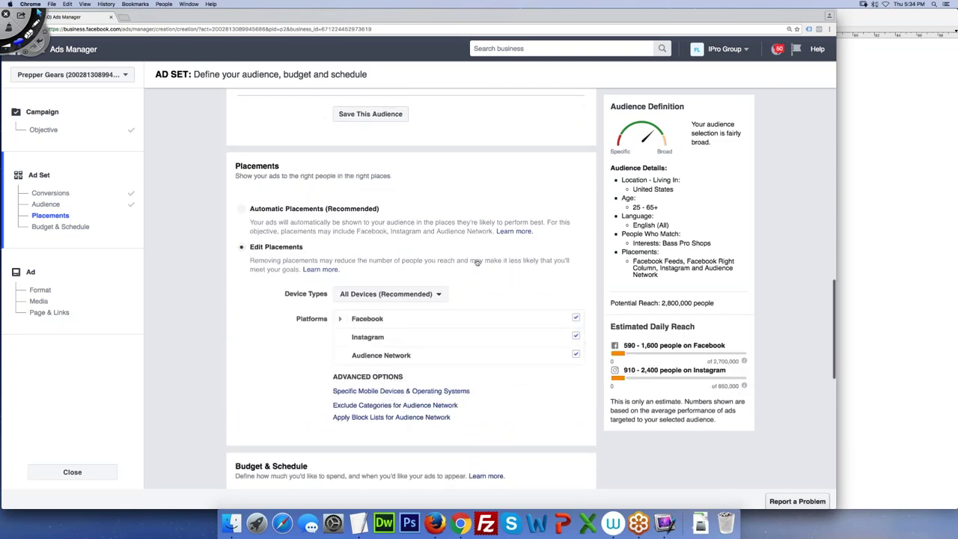
Restrict the placement device types to Mobile Only.
click(438, 295)
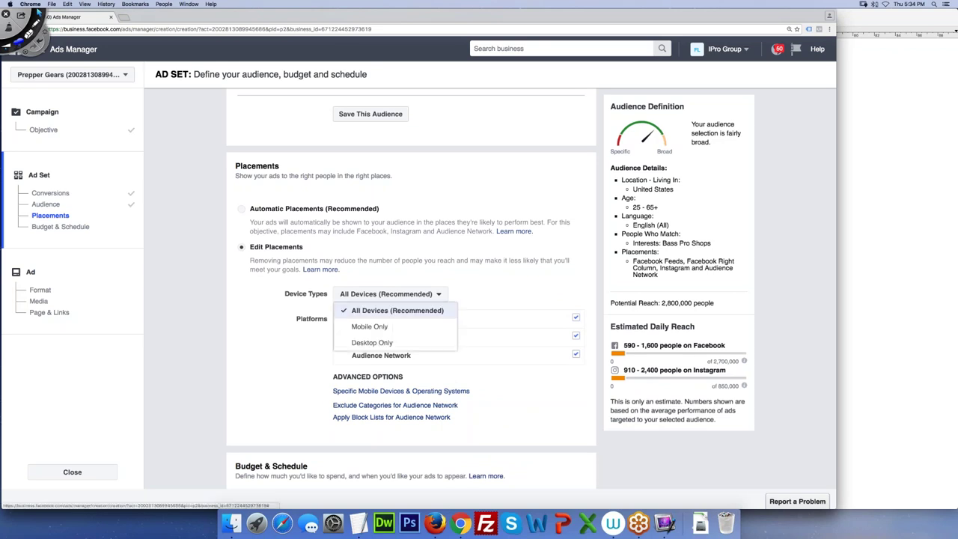
click(440, 327)
scroll(478, 280, down, 1)
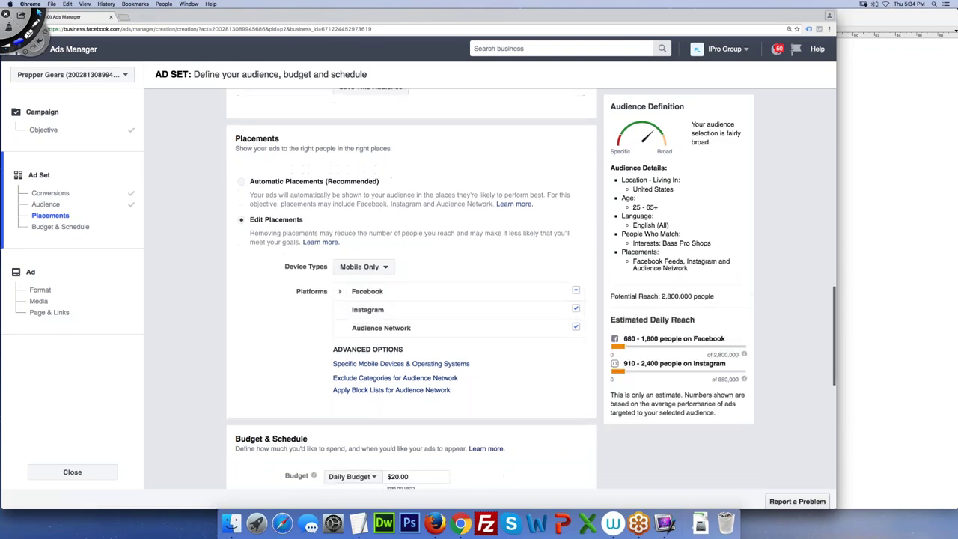
Exclude Instagram and Audience Network from the ad set's placement platforms.
mouse_move(503, 316)
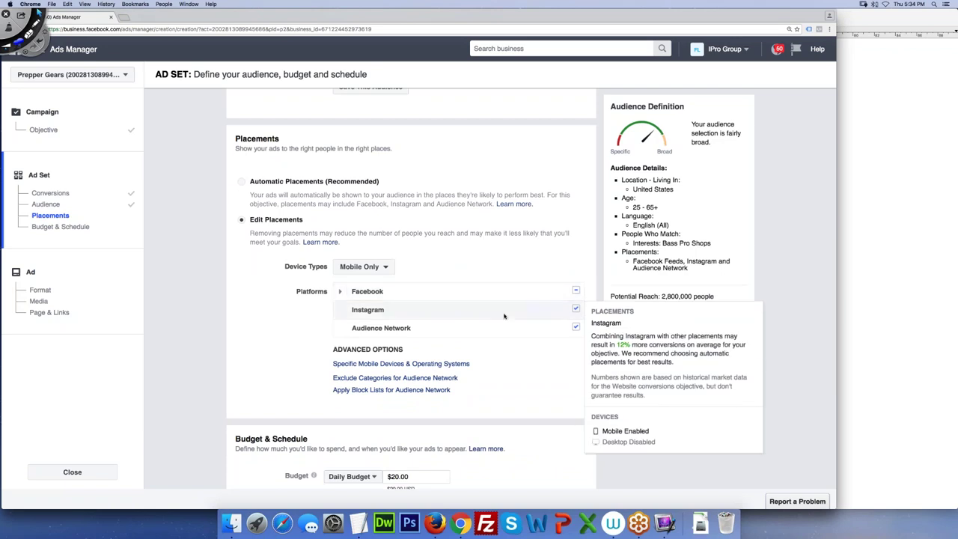
click(575, 308)
mouse_move(573, 327)
click(523, 328)
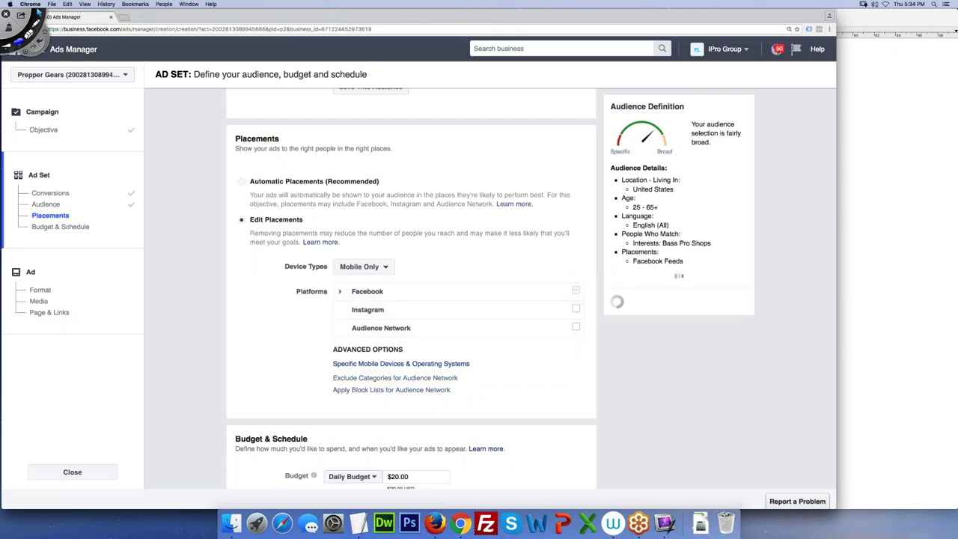
mouse_move(449, 309)
mouse_move(368, 337)
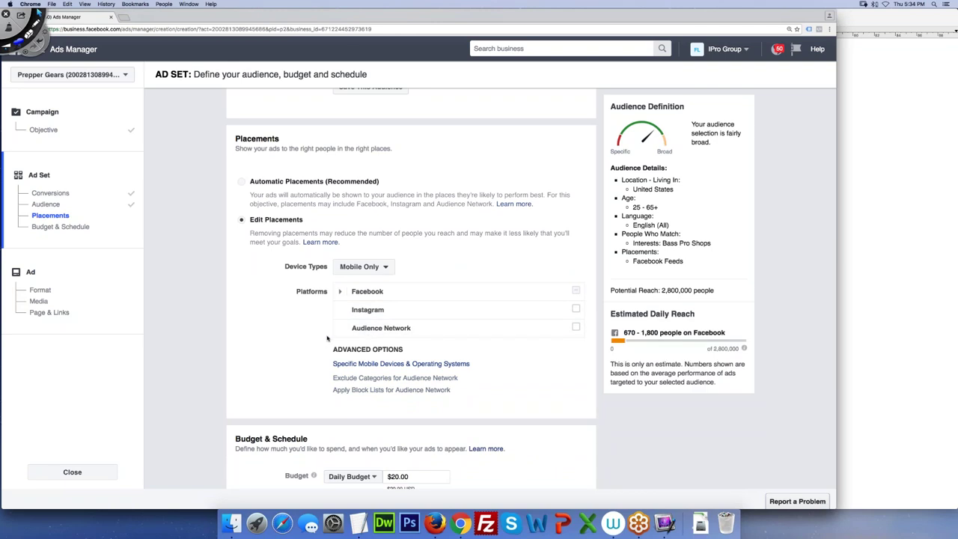
Limit delivery to mobile devices only when connected to Wi-Fi in the advanced placement options.
scroll(327, 339, down, 5)
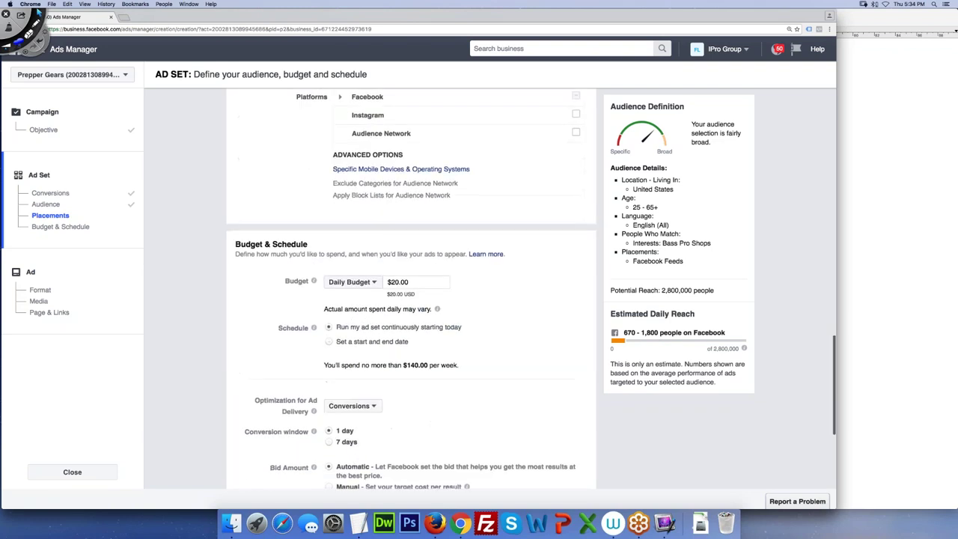
scroll(411, 288, up, 4)
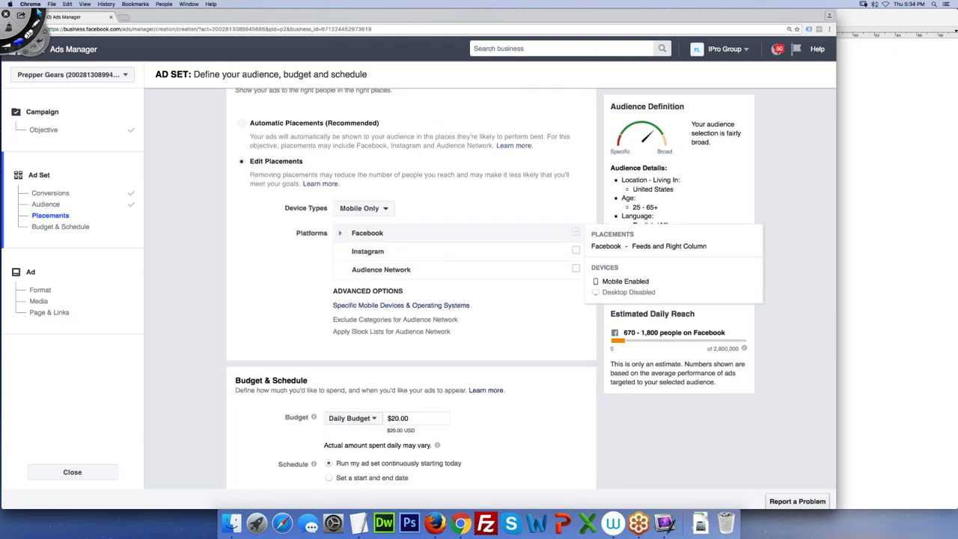
click(417, 307)
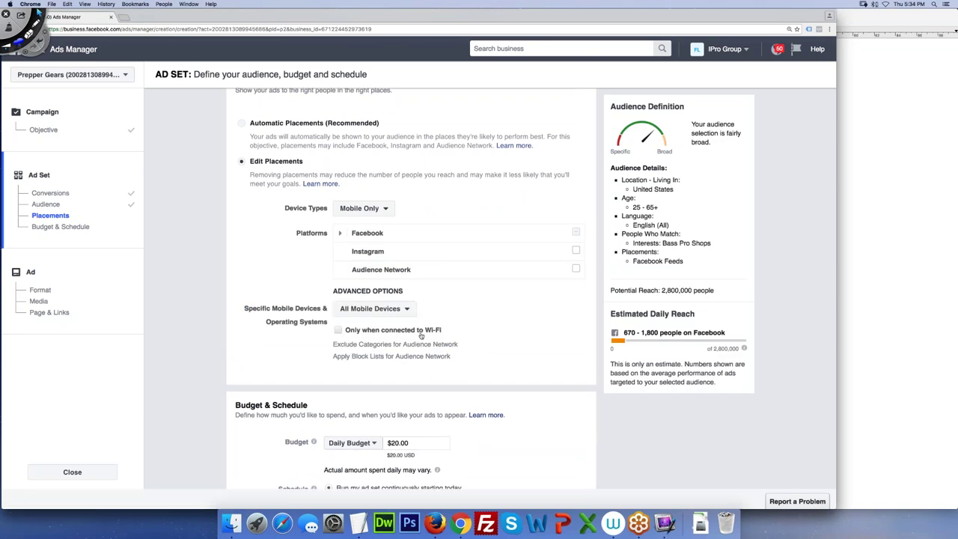
click(420, 333)
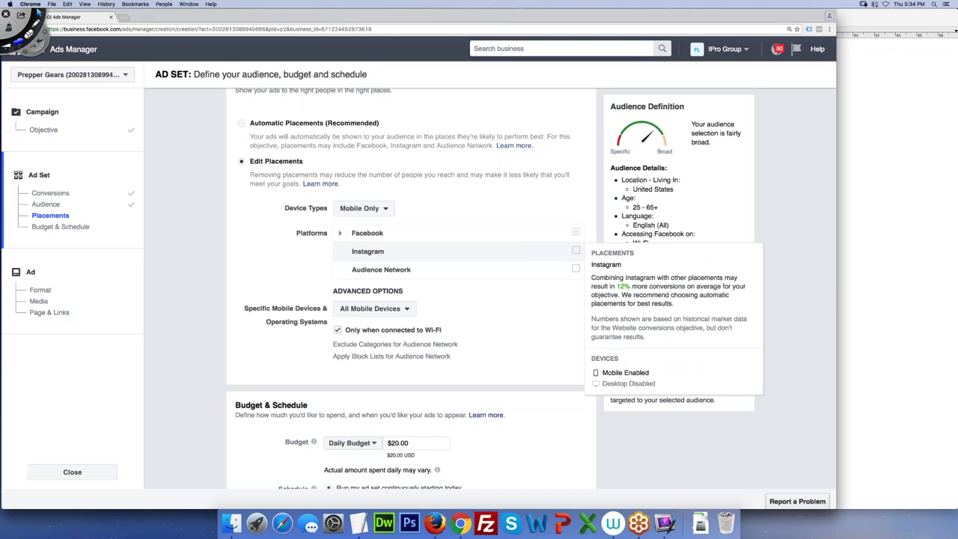
Change the placement device types to Desktop Only.
click(362, 208)
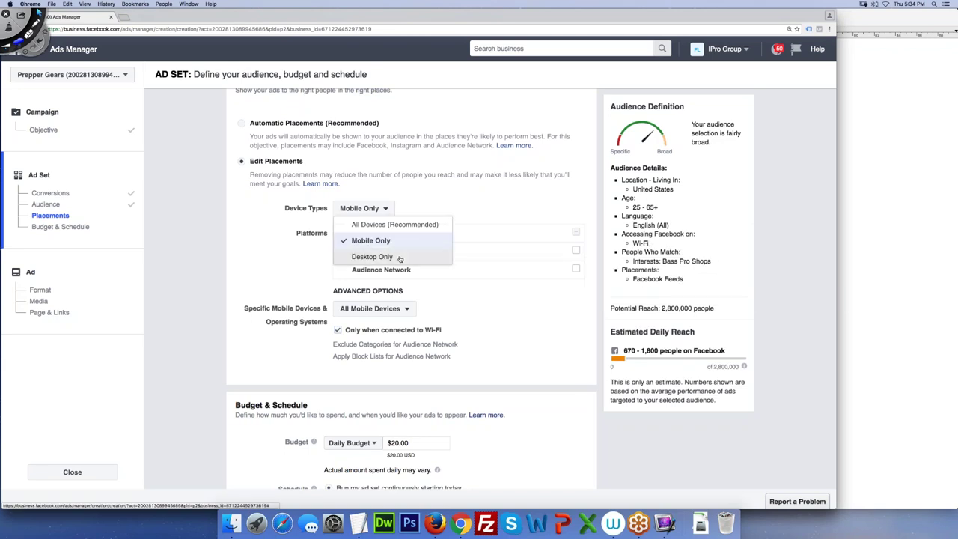
click(398, 256)
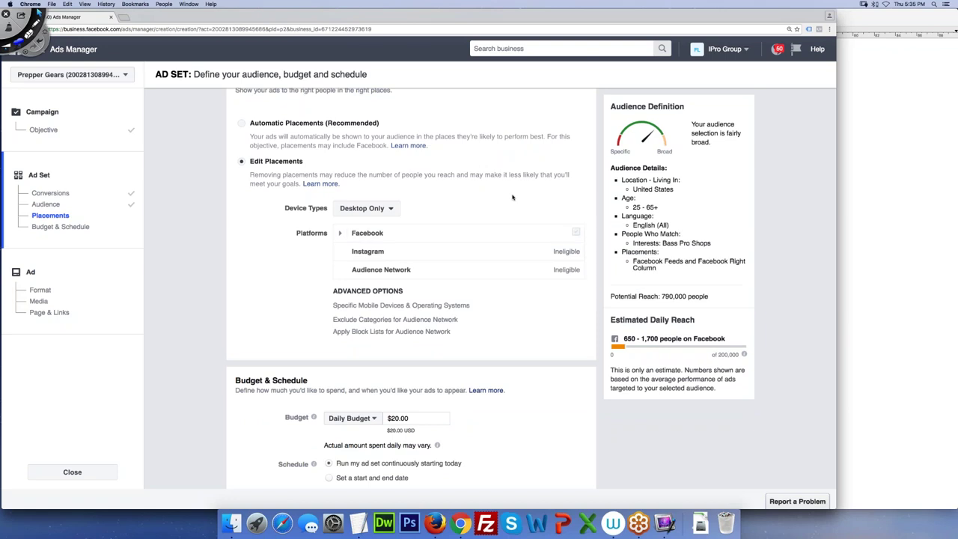
scroll(510, 200, down, 2)
scroll(506, 212, down, 4)
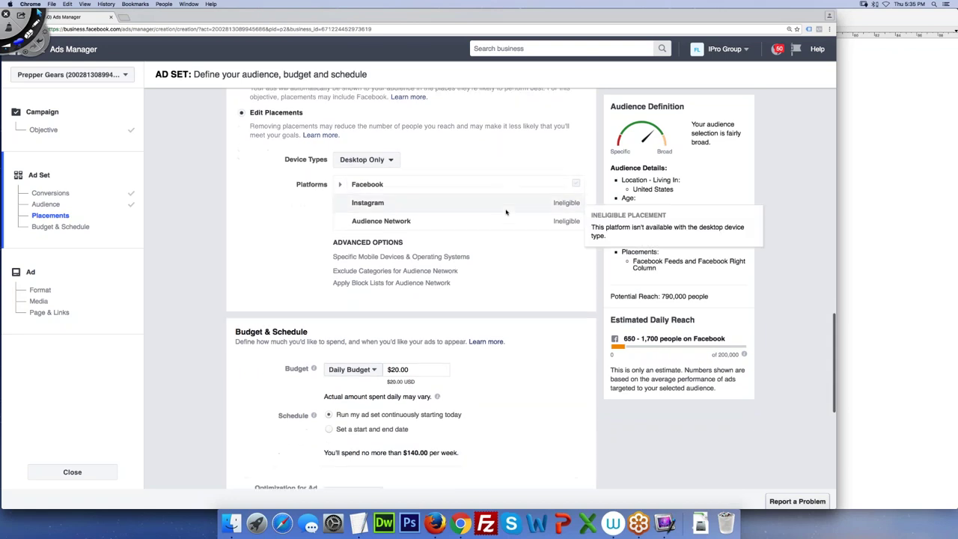
Exclude the Right Column placement under the Facebook platform, keeping only Feeds.
scroll(506, 213, up, 2)
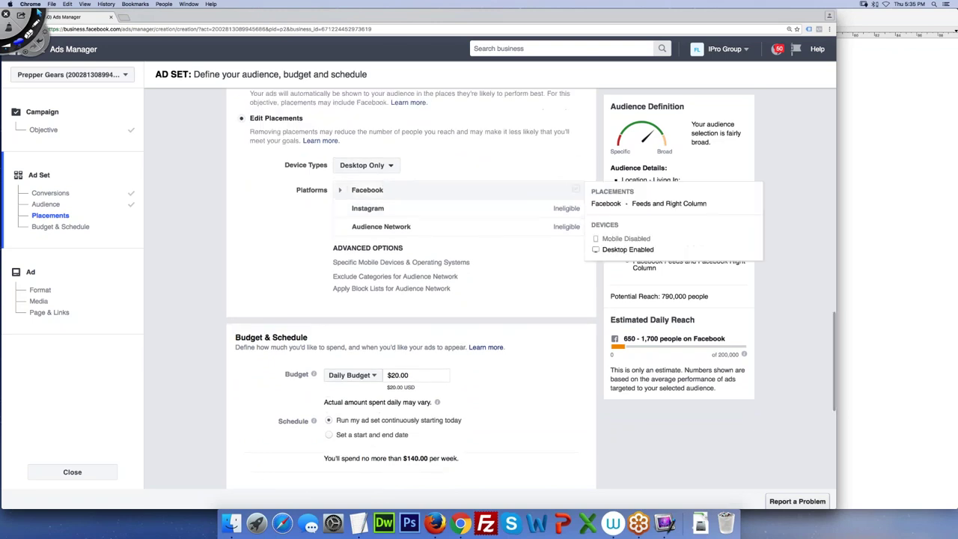
click(342, 191)
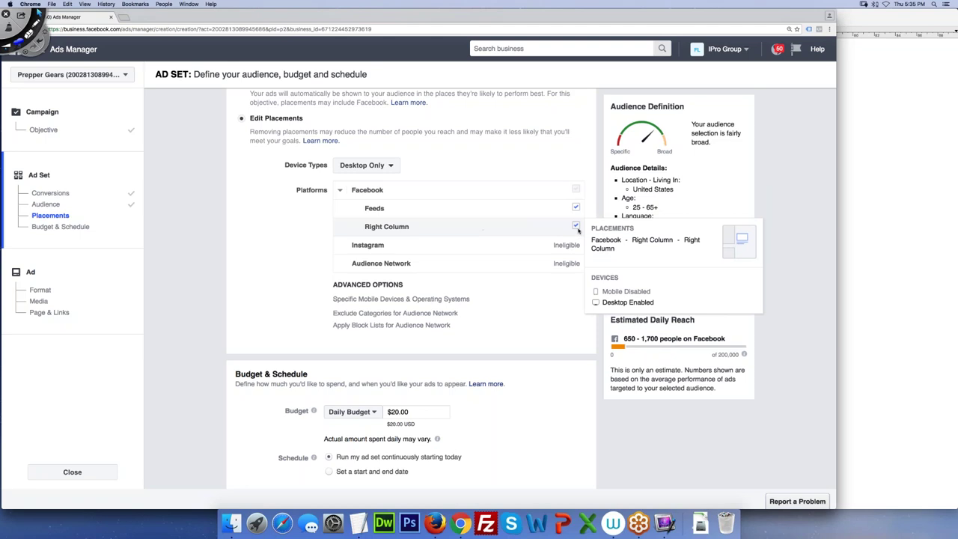
click(341, 192)
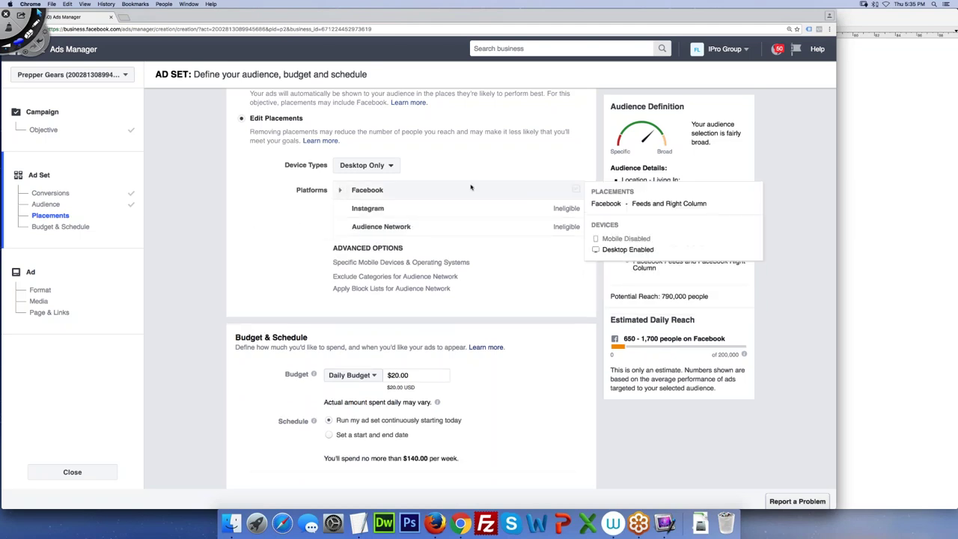
click(343, 190)
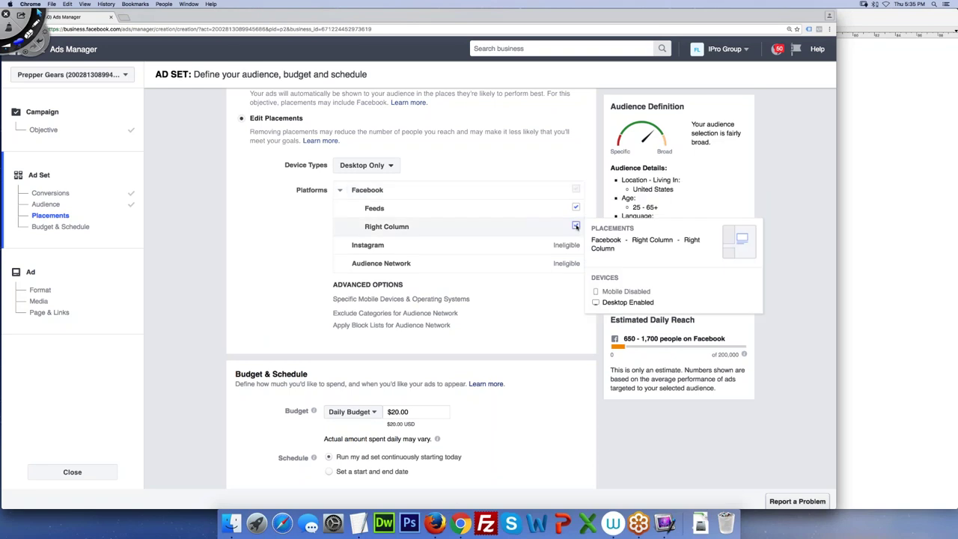
click(575, 226)
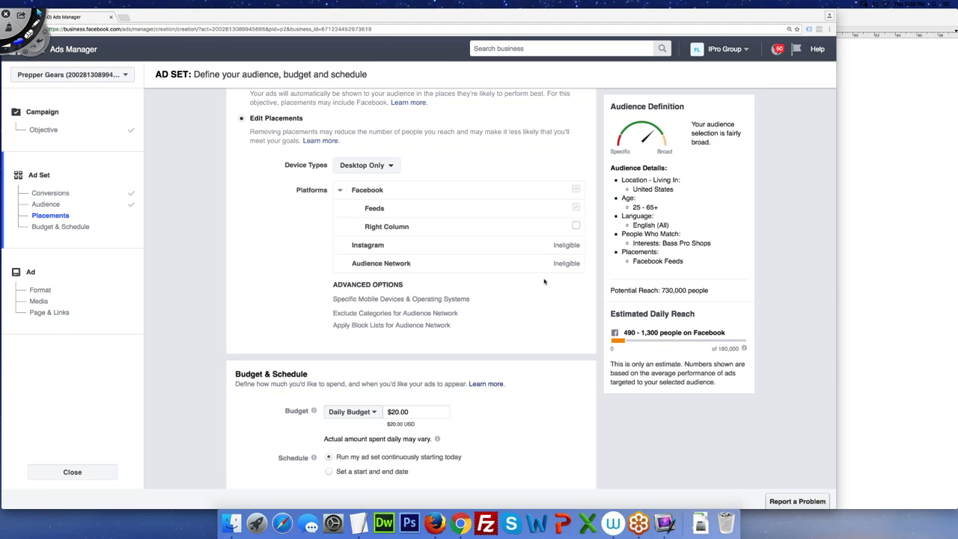
scroll(544, 282, down, 3)
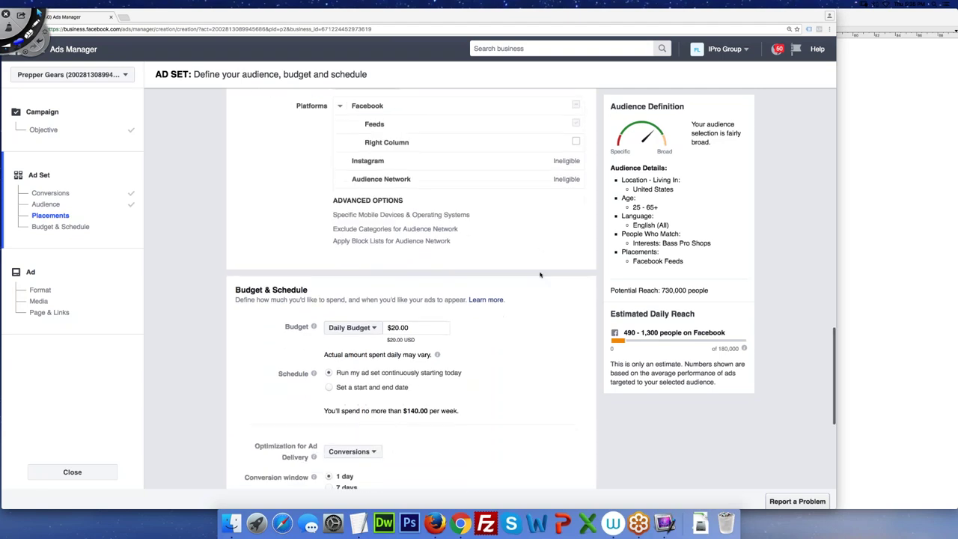
scroll(539, 274, up, 4)
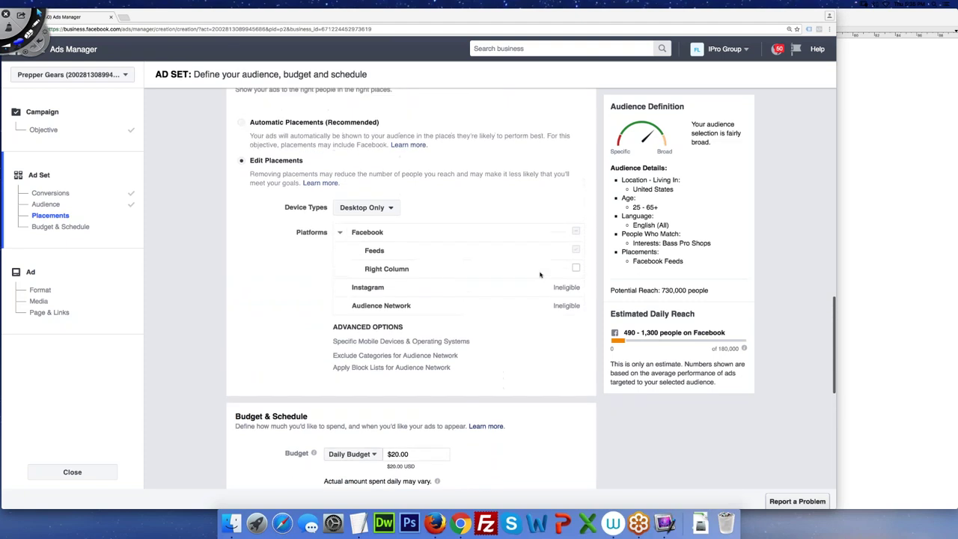
scroll(539, 274, up, 6)
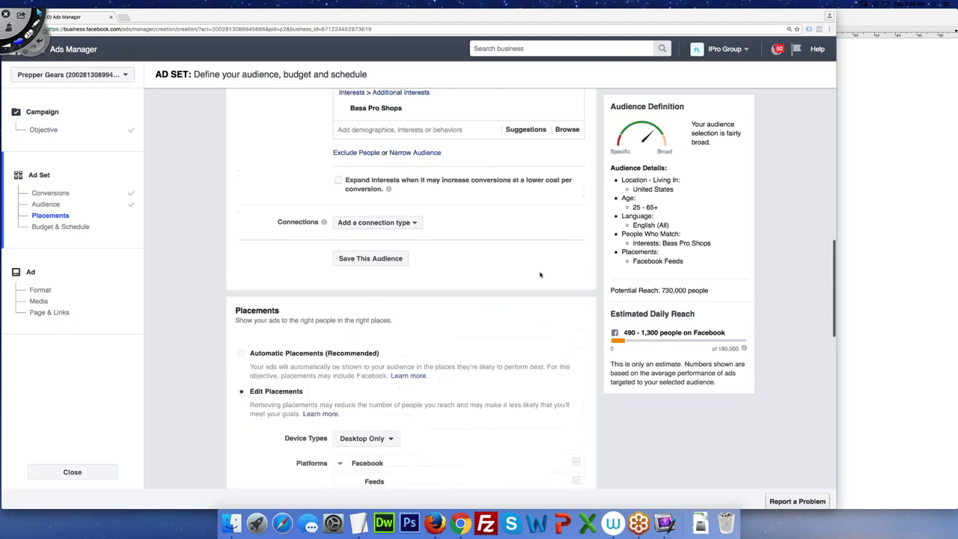
scroll(540, 274, up, 10)
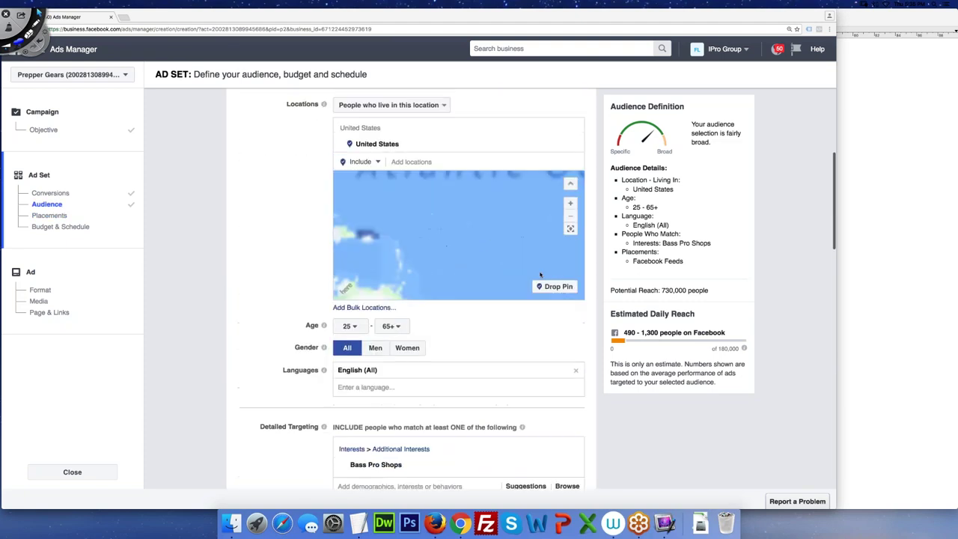
scroll(315, 247, down, 2)
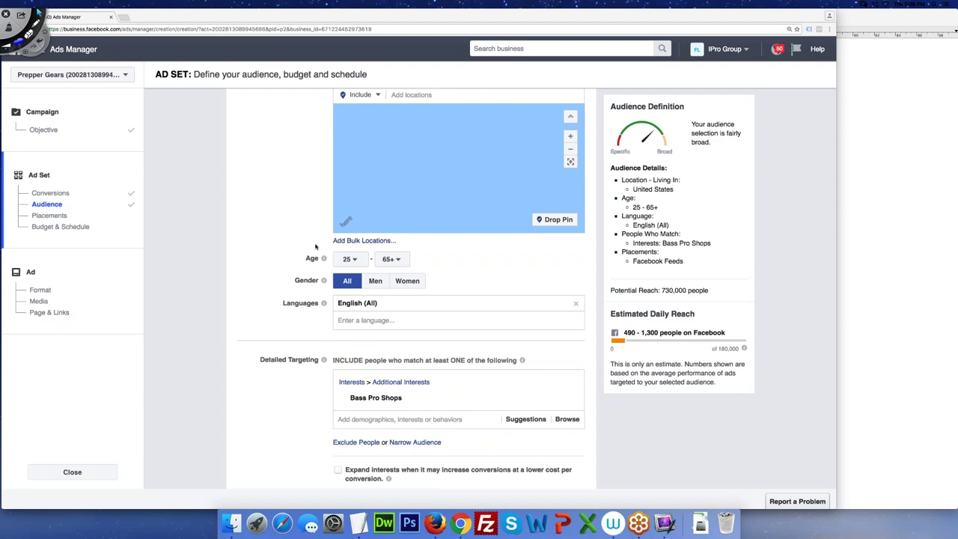
Switch to the blank TextEdit document and activate the Deskscribble pen with black ink over it.
key(super+Tab)
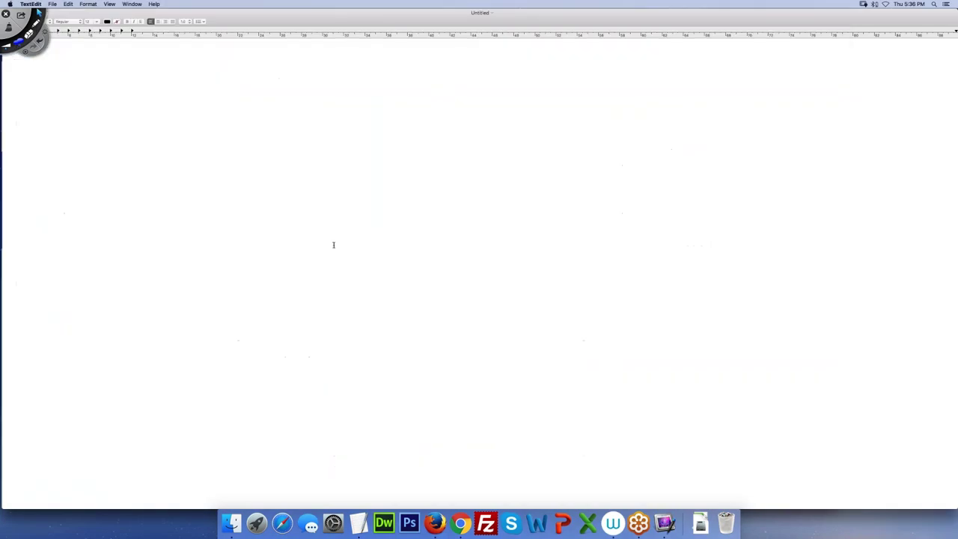
key(super+Tab)
key(super+Tab)
key(super+Tab)
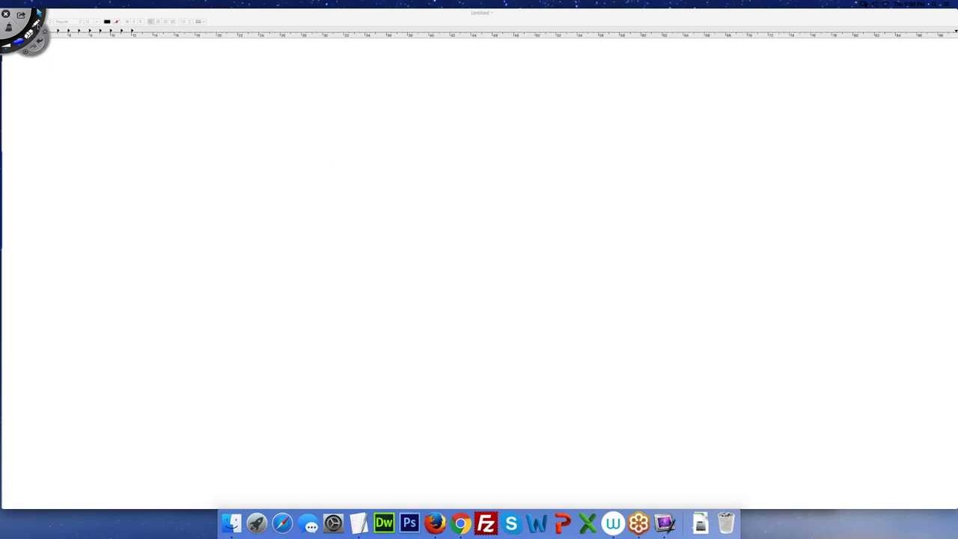
click(37, 14)
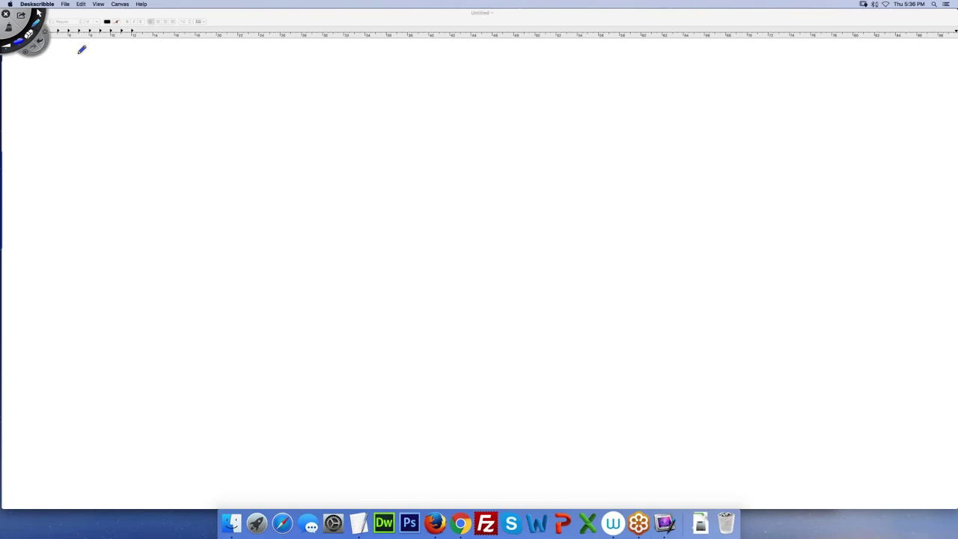
click(19, 40)
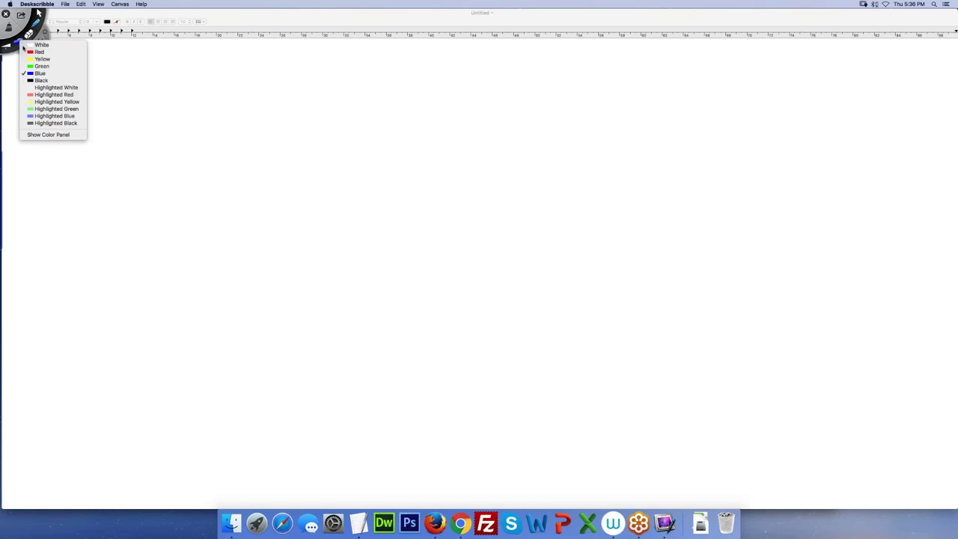
click(51, 80)
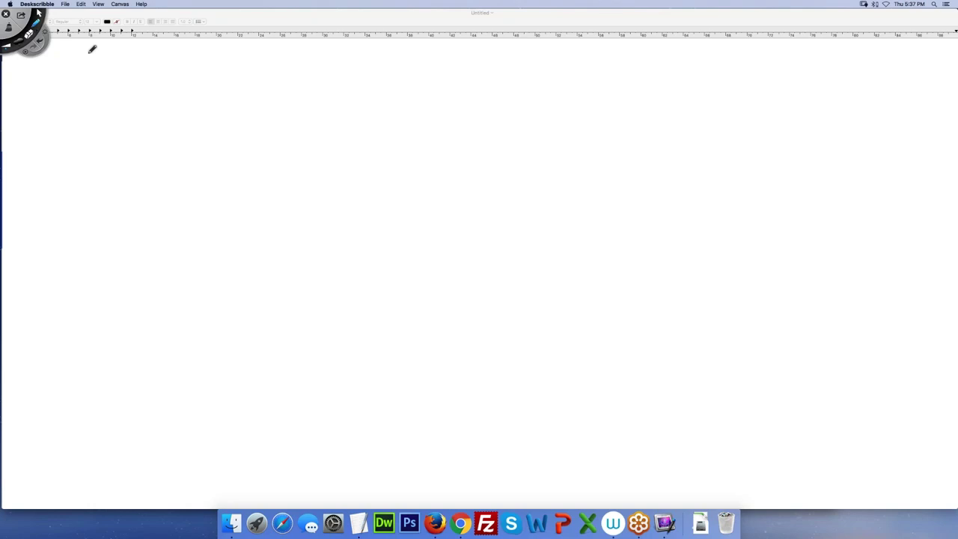
Write the heading AUDIENCE OVERLAP with an underline on the blank whiteboard and draw a large circle below it.
mouse_move(80, 94)
mouse_down()
mouse_move(100, 94)
mouse_move(122, 68)
mouse_move(162, 79)
mouse_move(206, 66)
mouse_move(205, 91)
mouse_move(300, 73)
mouse_move(347, 85)
mouse_move(325, 90)
mouse_move(365, 82)
mouse_up()
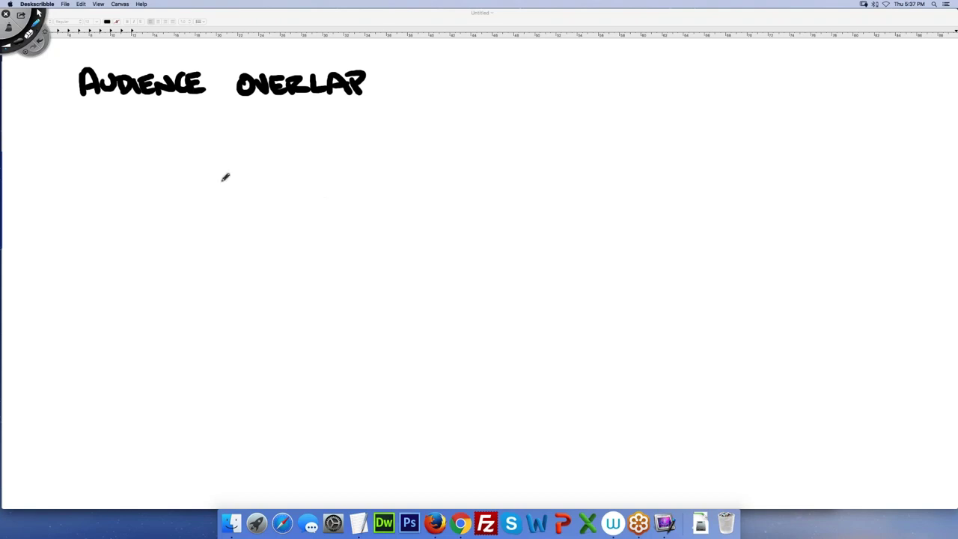
drag(65, 114, 393, 106)
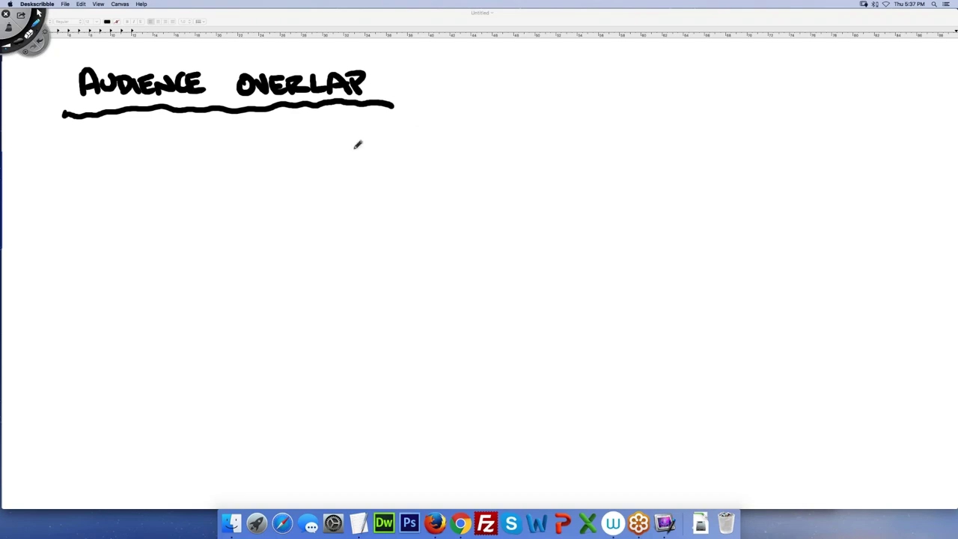
mouse_move(354, 145)
mouse_down()
mouse_move(234, 204)
mouse_move(210, 300)
mouse_move(294, 401)
mouse_move(427, 405)
mouse_move(500, 285)
mouse_move(430, 151)
mouse_move(346, 148)
mouse_up()
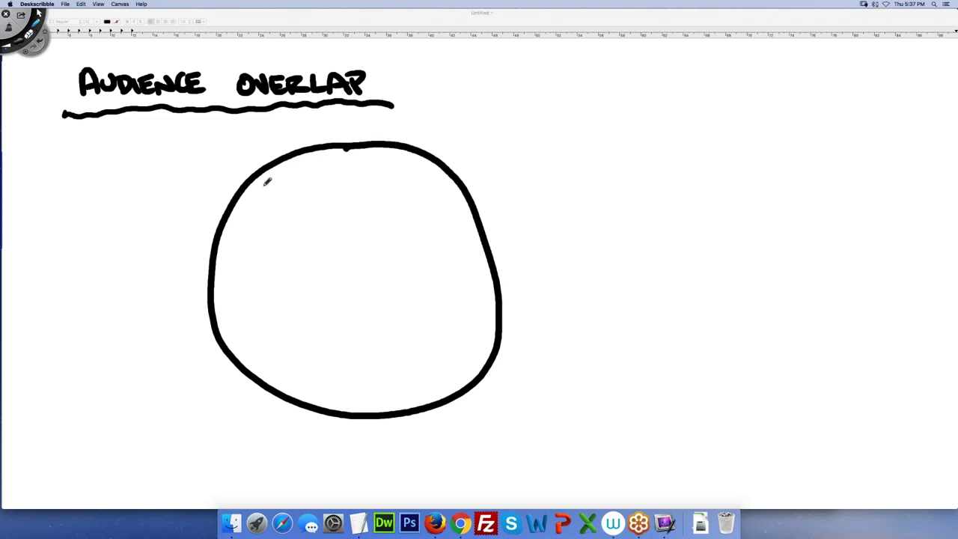
Label the circle BASS PRO SHOPS, checking the targeted interest in Ads Manager partway through the lettering.
mouse_move(265, 177)
mouse_down()
mouse_move(265, 202)
mouse_move(306, 184)
mouse_move(310, 206)
mouse_up()
key(super+Tab)
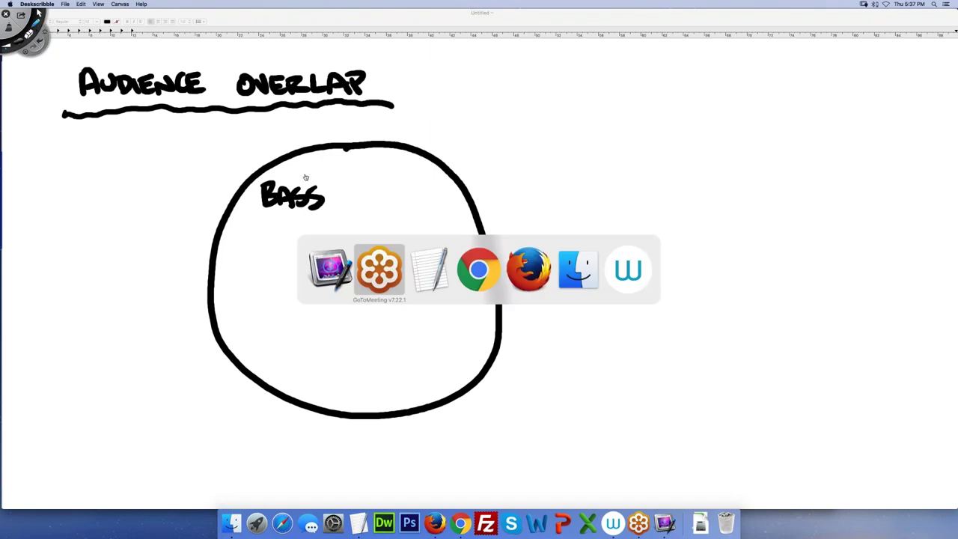
key(super+Tab)
key(super+Tab)
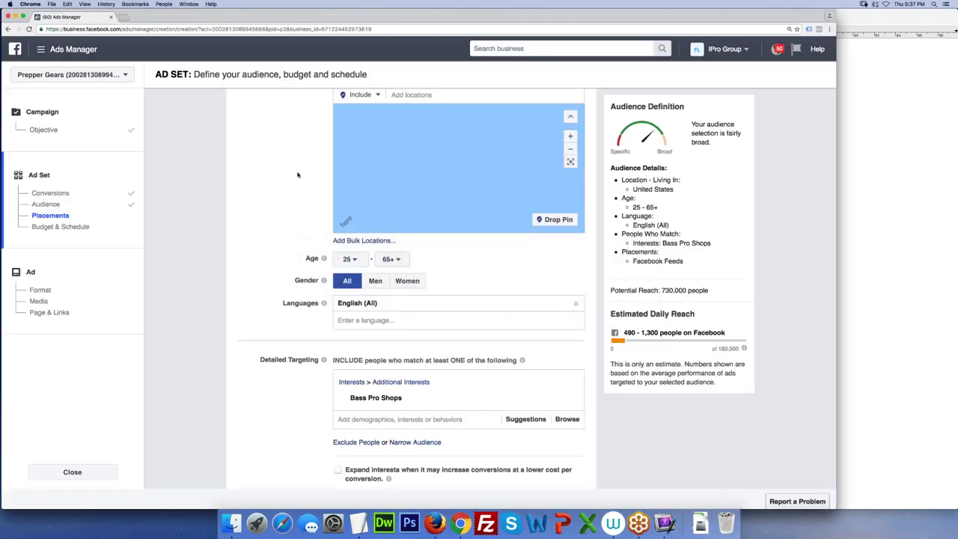
key(super+Tab)
key(super+Tab)
key(super+Tab)
key(super+Tab)
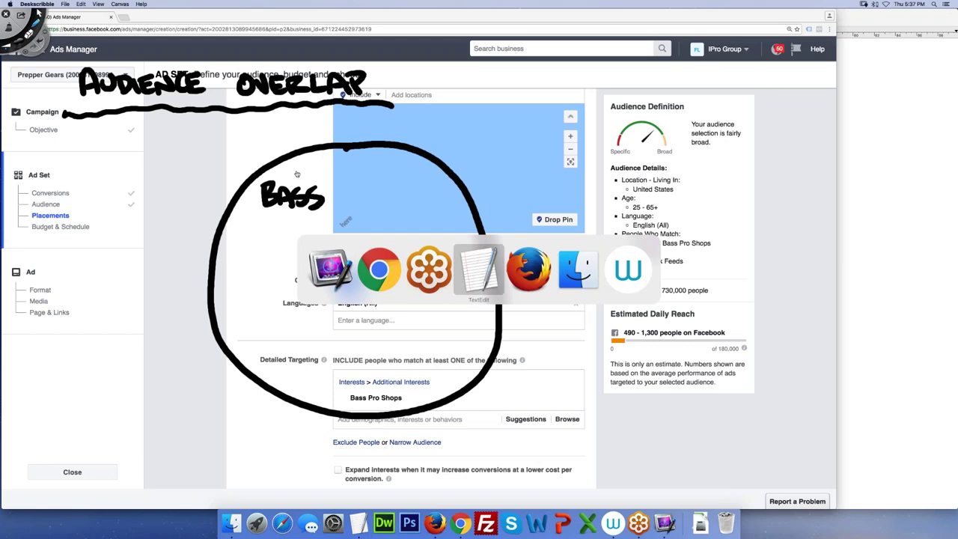
key(super+Tab)
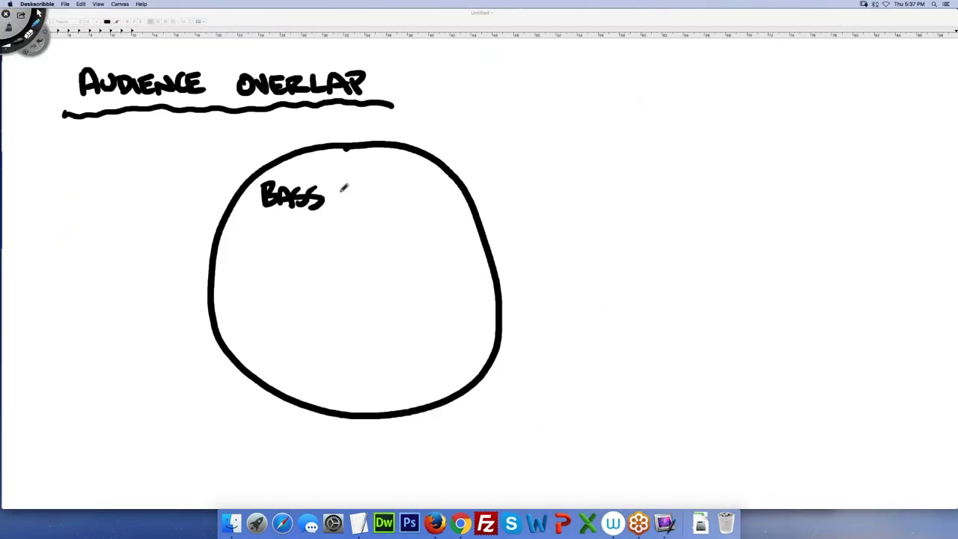
mouse_move(334, 183)
mouse_down()
mouse_move(336, 204)
mouse_move(391, 200)
mouse_move(403, 189)
mouse_move(427, 202)
mouse_up()
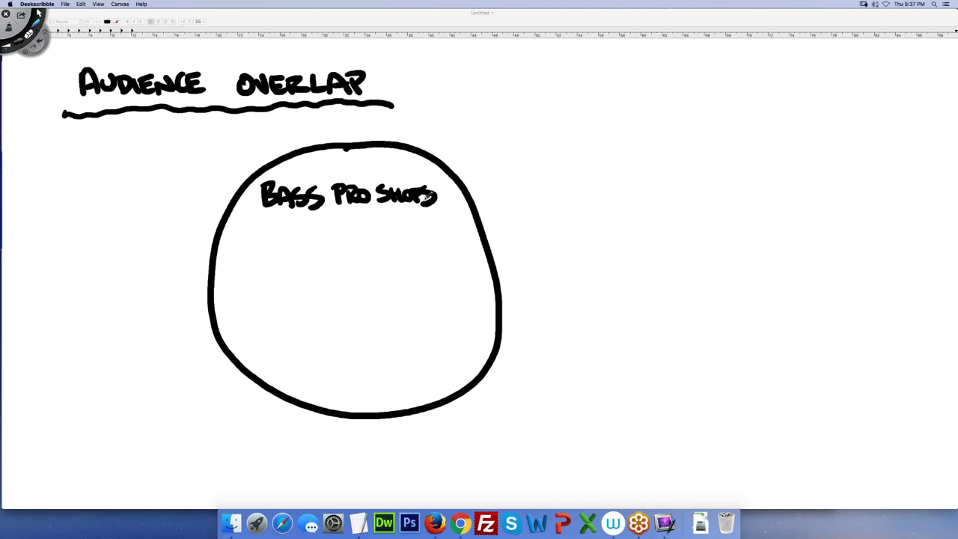
Switch to Ads Manager in Chrome and replace the Bass Pro Shops interest with Cabela's in Detailed Targeting.
click(39, 15)
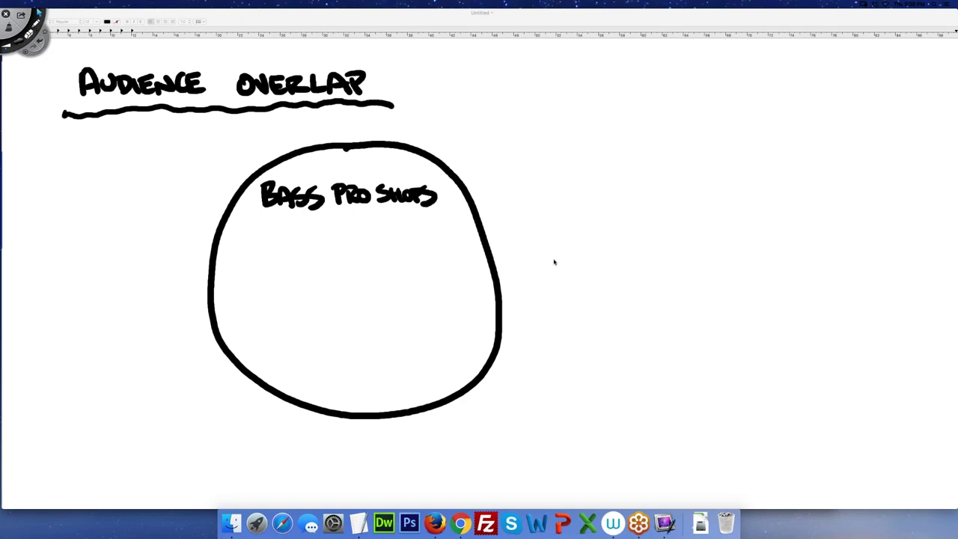
key(super+Tab)
key(super+Tab)
key(super+Tab)
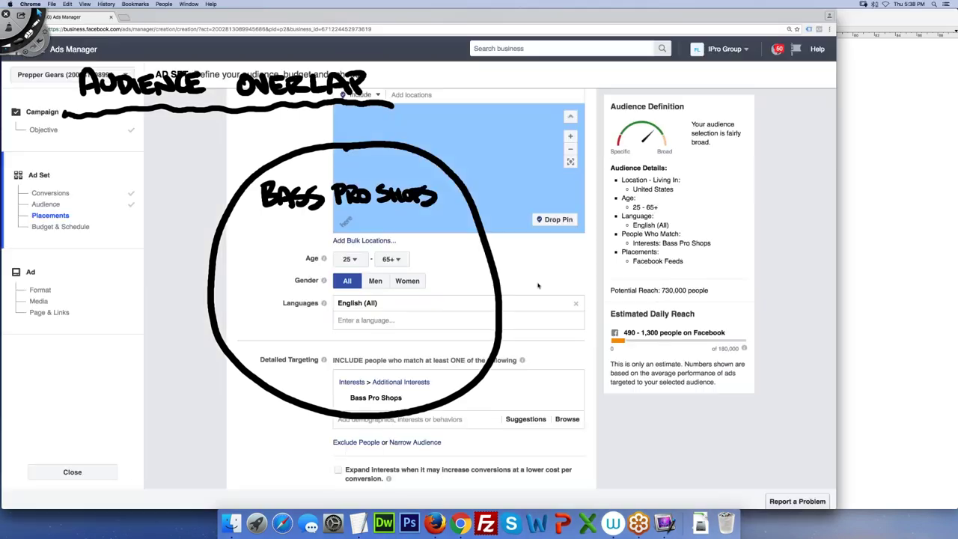
scroll(537, 285, down, 3)
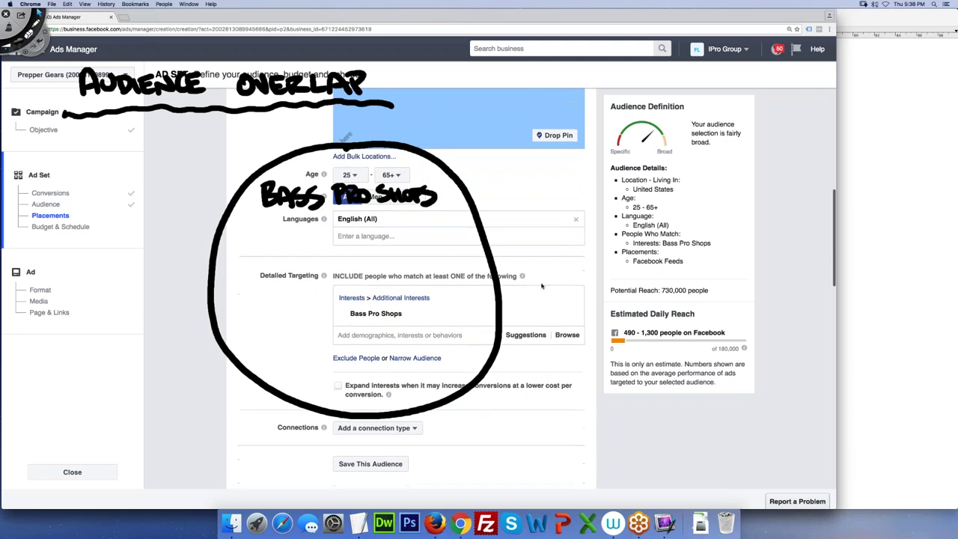
scroll(542, 285, down, 1)
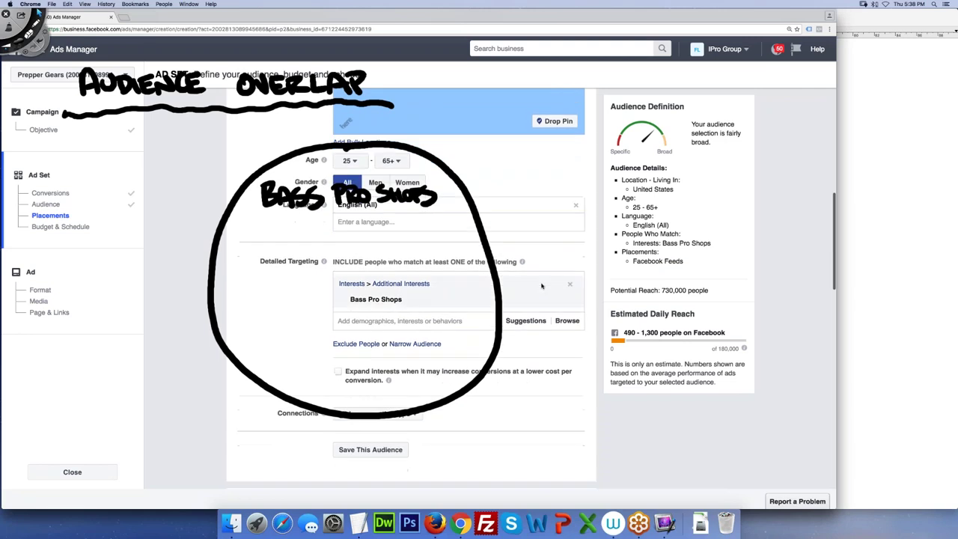
click(449, 311)
mouse_move(435, 332)
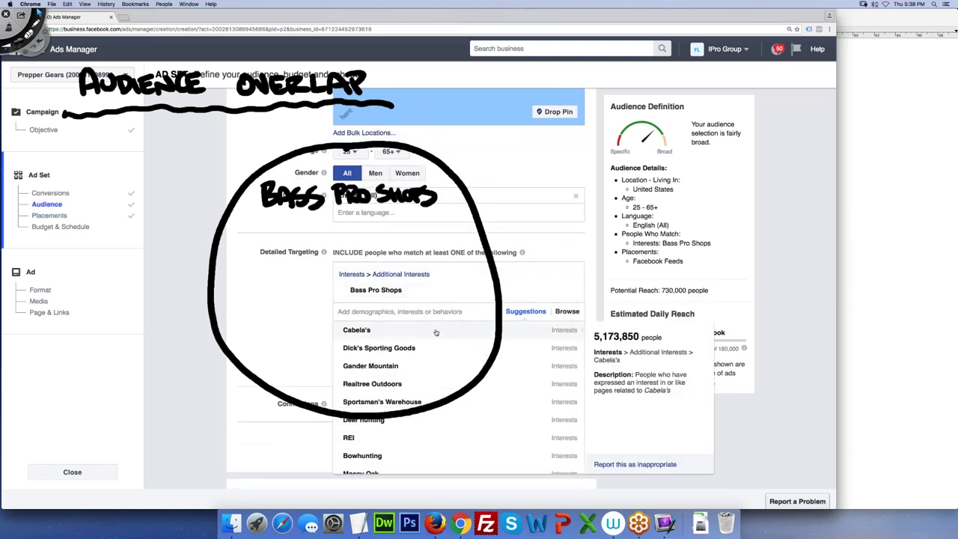
click(449, 322)
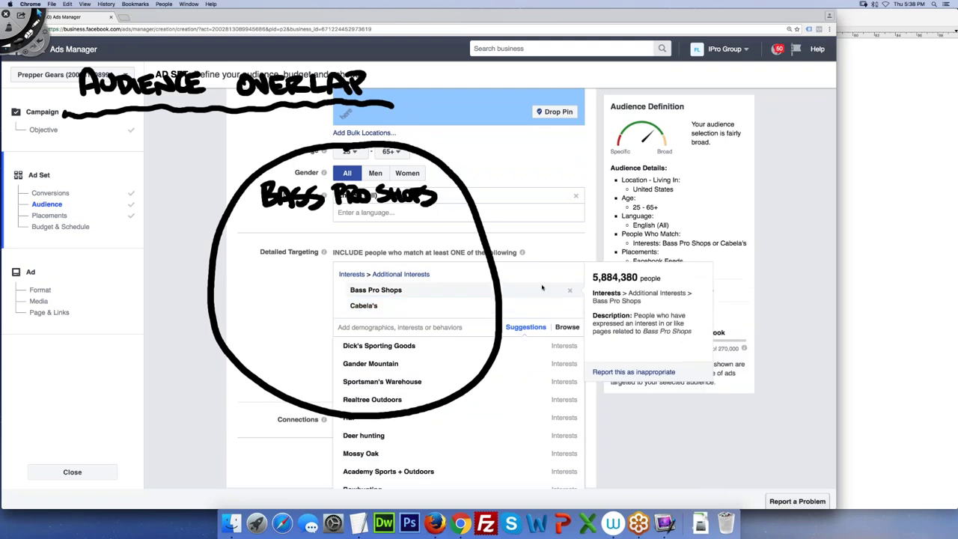
click(569, 290)
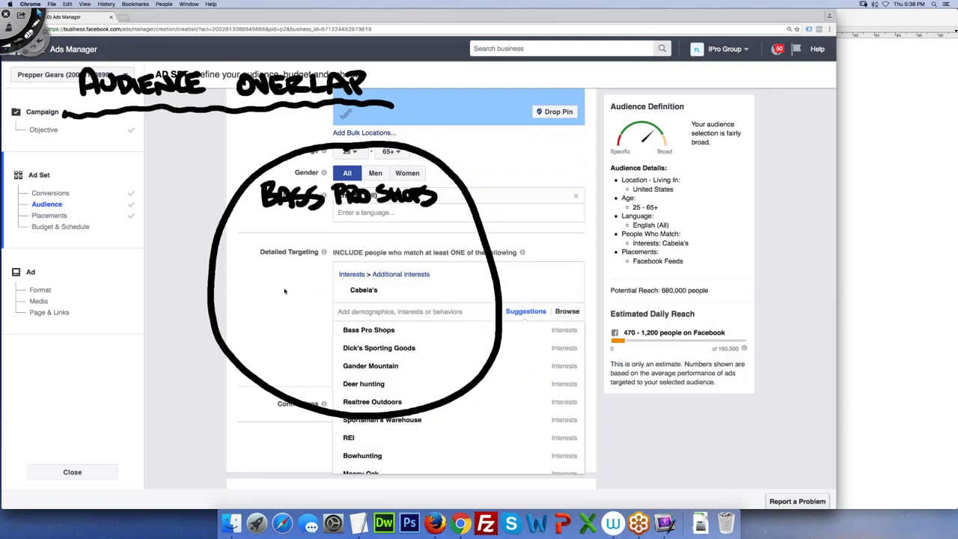
Return to the TextEdit whiteboard, reactivate the pen, and write AD1 beside the circle and AD2 in the empty area to its right.
key(super+Tab)
key(super+Tab)
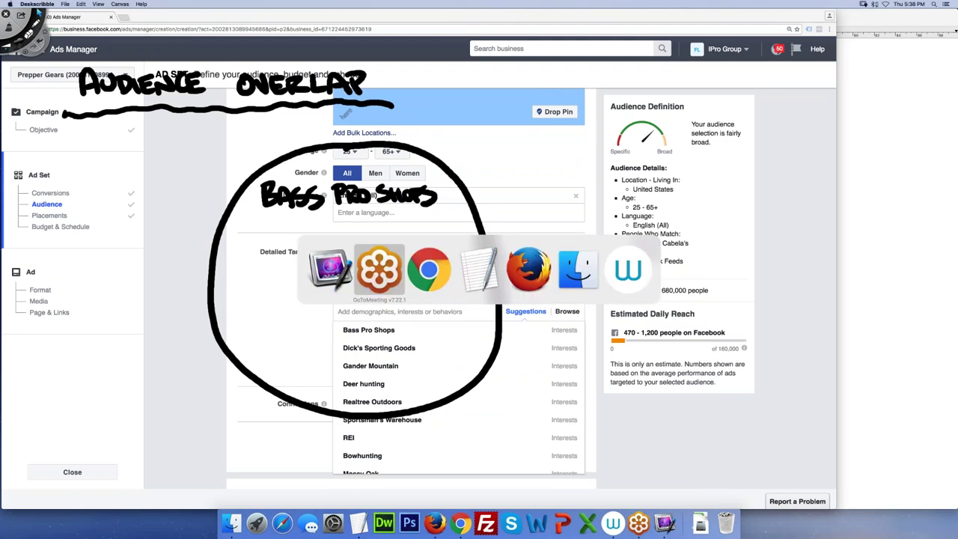
key(super+Tab)
key(super+Tab)
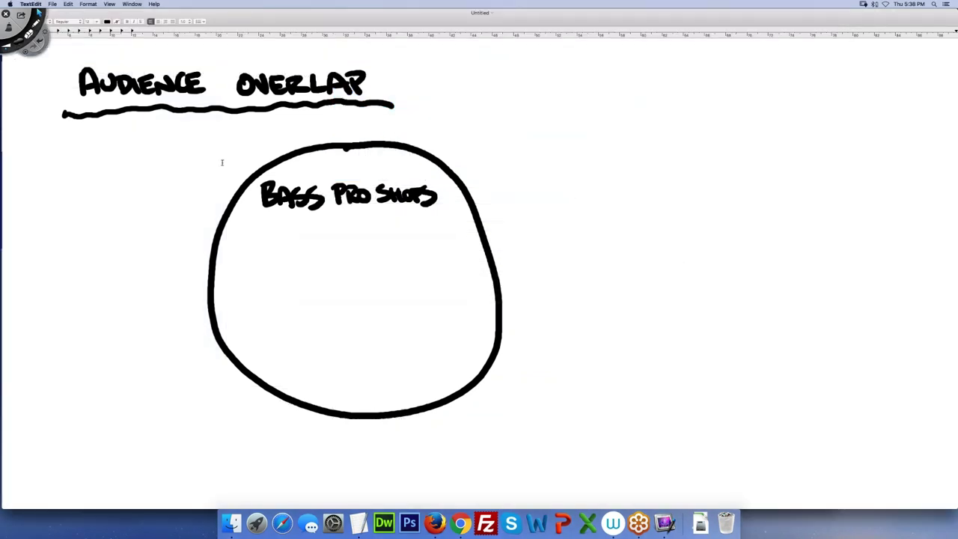
click(37, 13)
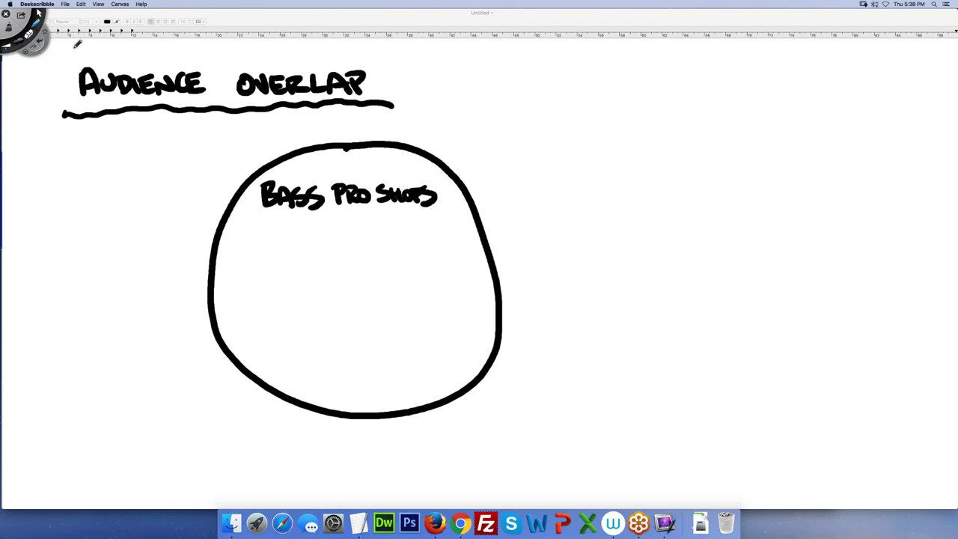
mouse_move(209, 147)
mouse_down()
mouse_move(238, 143)
mouse_move(247, 131)
mouse_move(258, 153)
mouse_up()
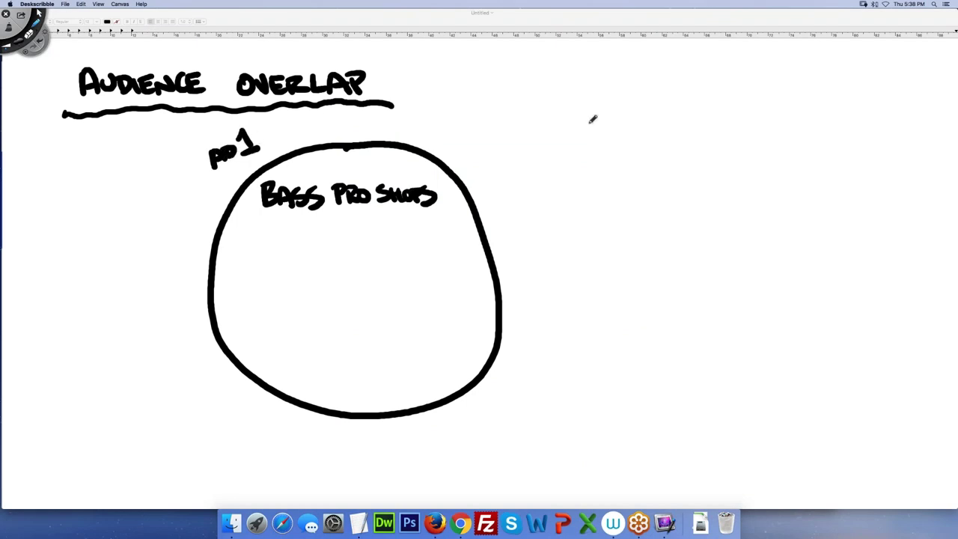
mouse_move(557, 134)
mouse_down()
mouse_move(562, 121)
mouse_move(574, 133)
mouse_move(576, 123)
mouse_move(615, 128)
mouse_up()
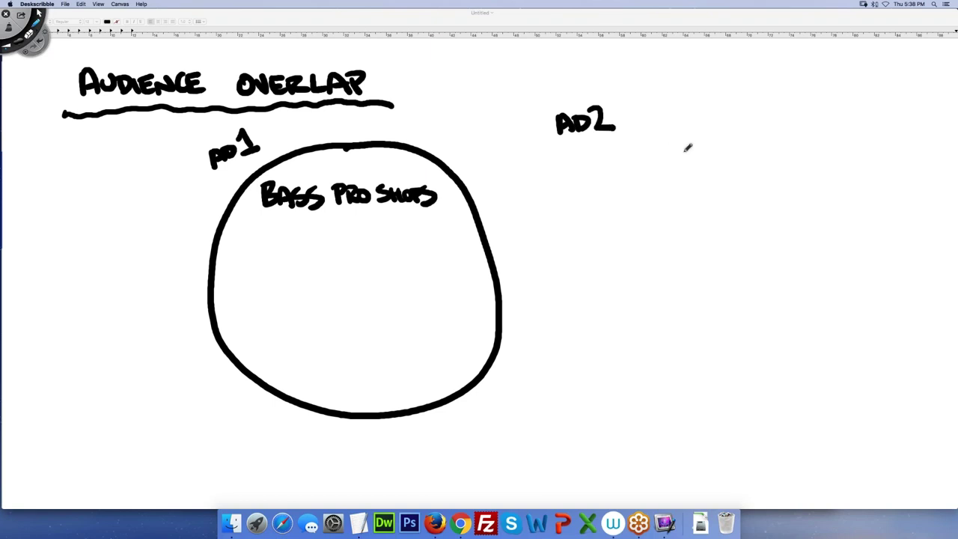
Draw a second large circle below AD2 that overlaps the first one and label it CABELA'S.
mouse_move(672, 137)
mouse_down()
mouse_move(602, 140)
mouse_move(472, 208)
mouse_move(494, 367)
mouse_move(658, 391)
mouse_move(737, 288)
mouse_move(726, 219)
mouse_move(675, 137)
mouse_up()
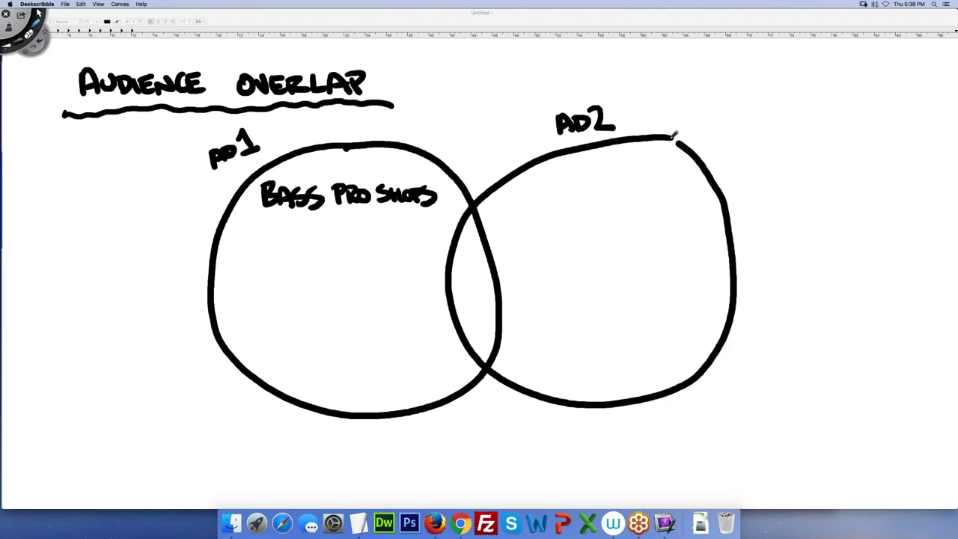
mouse_move(539, 186)
mouse_down()
mouse_move(540, 205)
mouse_move(570, 188)
mouse_move(636, 184)
mouse_move(623, 193)
mouse_up()
drag(648, 186, 638, 200)
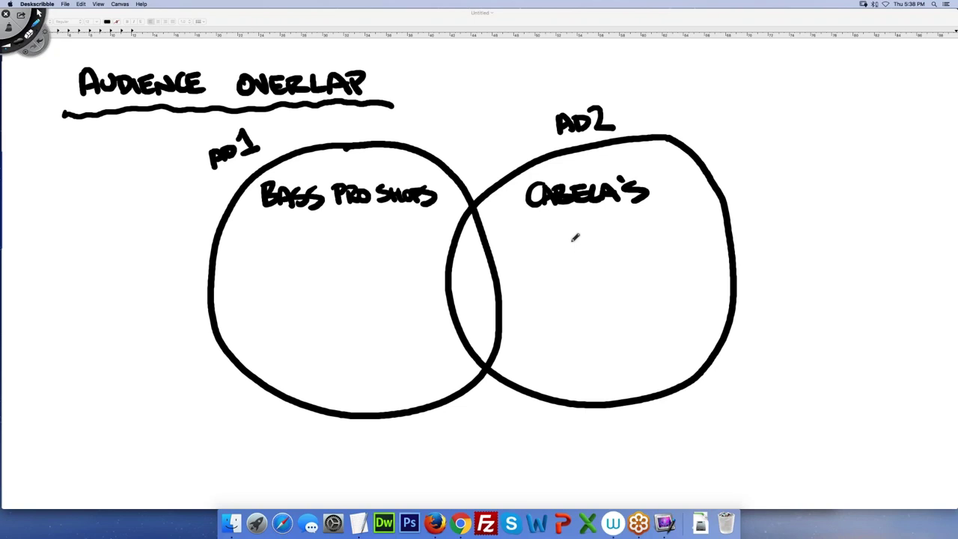
Draw double-line arrows pointing inward at the outer edges of the Bass Pro Shops and Cabela's circles.
drag(183, 202, 207, 199)
drag(182, 217, 225, 227)
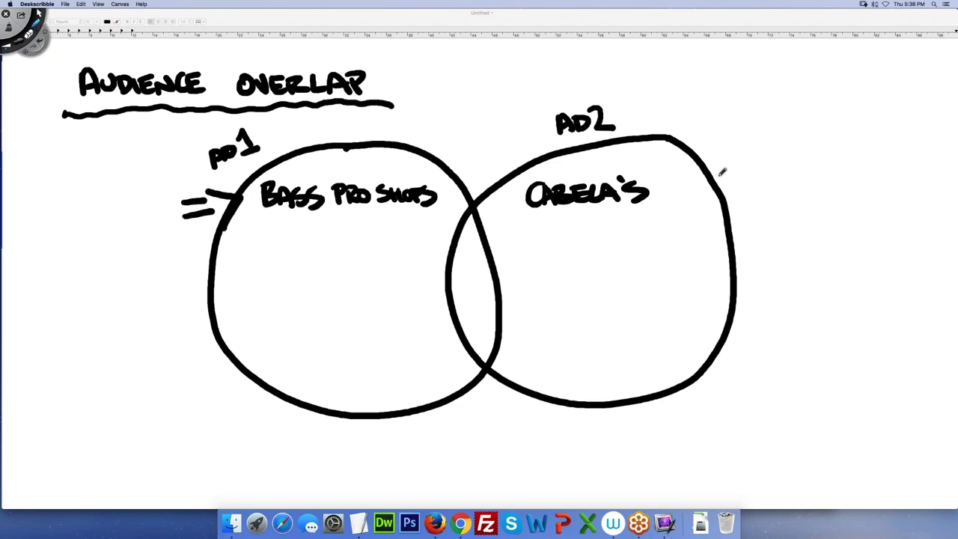
mouse_move(730, 164)
mouse_down()
mouse_move(702, 187)
mouse_move(741, 205)
mouse_move(752, 181)
mouse_up()
drag(726, 196, 762, 196)
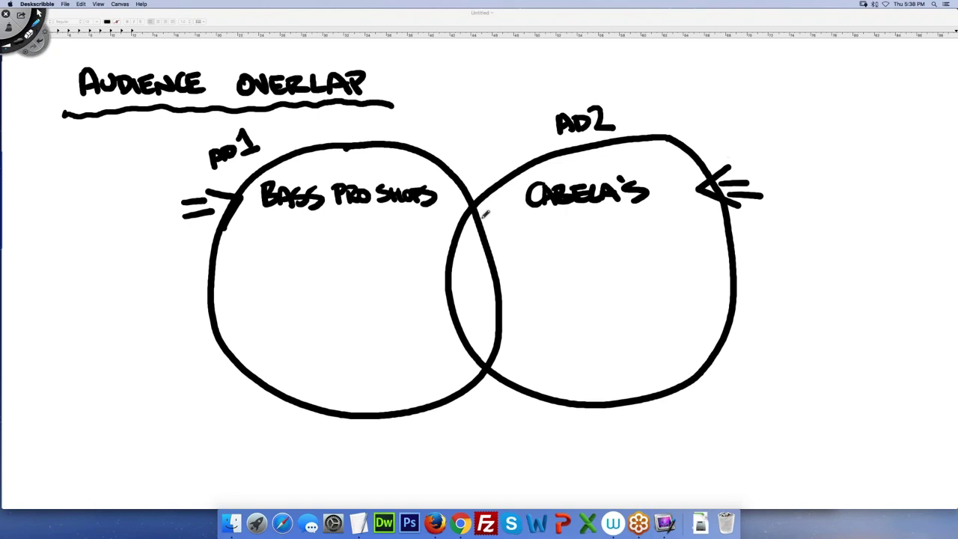
Outline the overlap between the two circles and draw a downward arrow pointing at it.
mouse_move(489, 203)
mouse_down()
mouse_move(426, 248)
mouse_move(418, 308)
mouse_move(458, 364)
mouse_move(533, 352)
mouse_move(533, 261)
mouse_move(490, 203)
mouse_up()
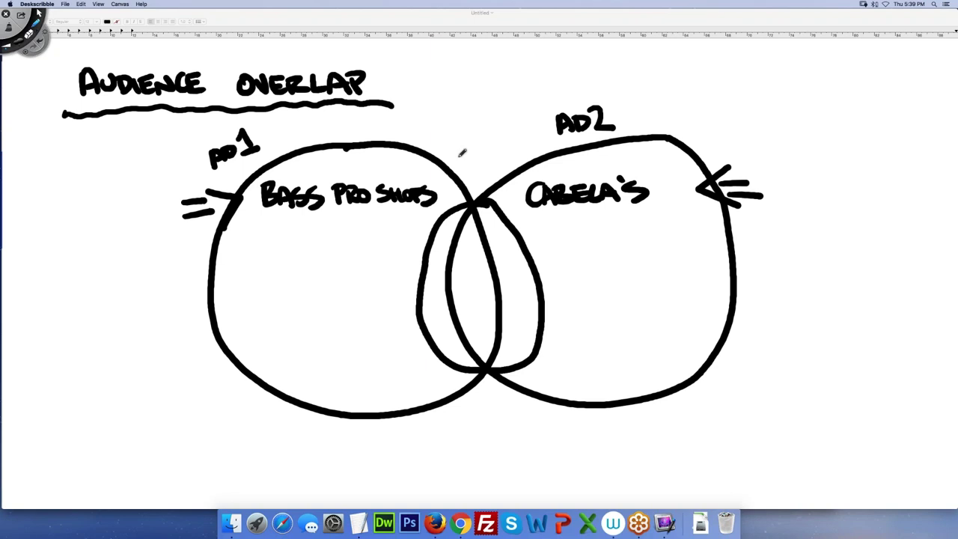
drag(466, 125, 472, 196)
drag(499, 166, 475, 198)
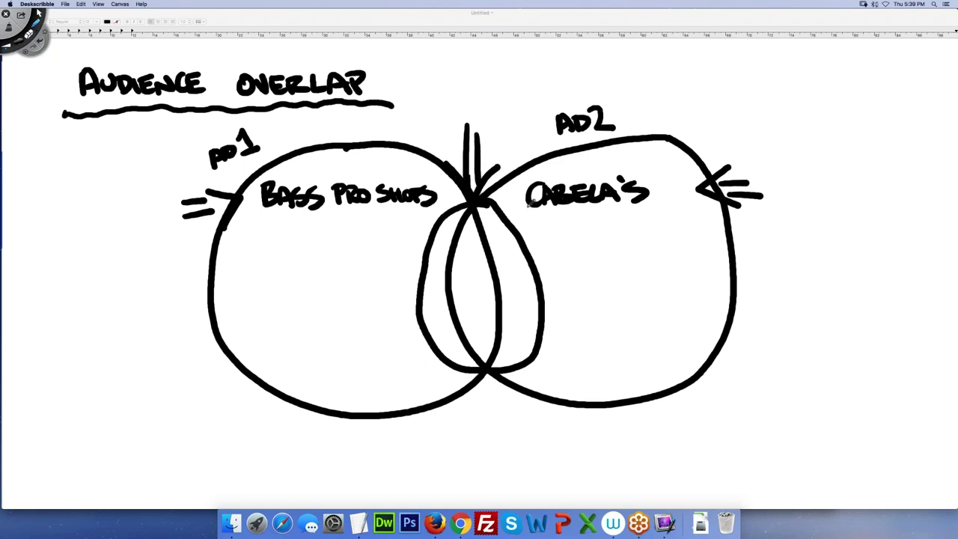
Underline the AD1 and AD2 labels and circle the overlapping area again.
drag(222, 185, 258, 151)
drag(553, 148, 632, 134)
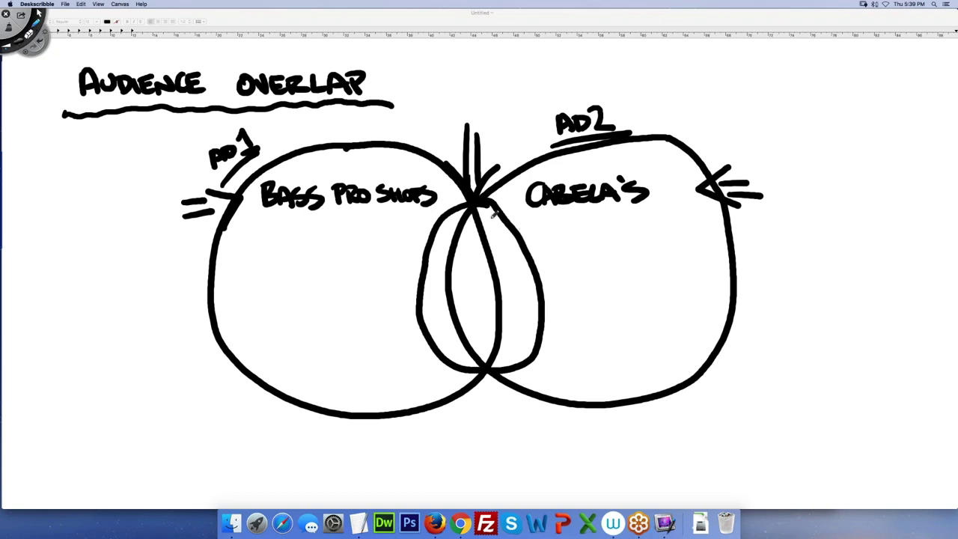
mouse_move(493, 209)
mouse_down()
mouse_move(436, 251)
mouse_move(515, 220)
mouse_move(472, 223)
mouse_up()
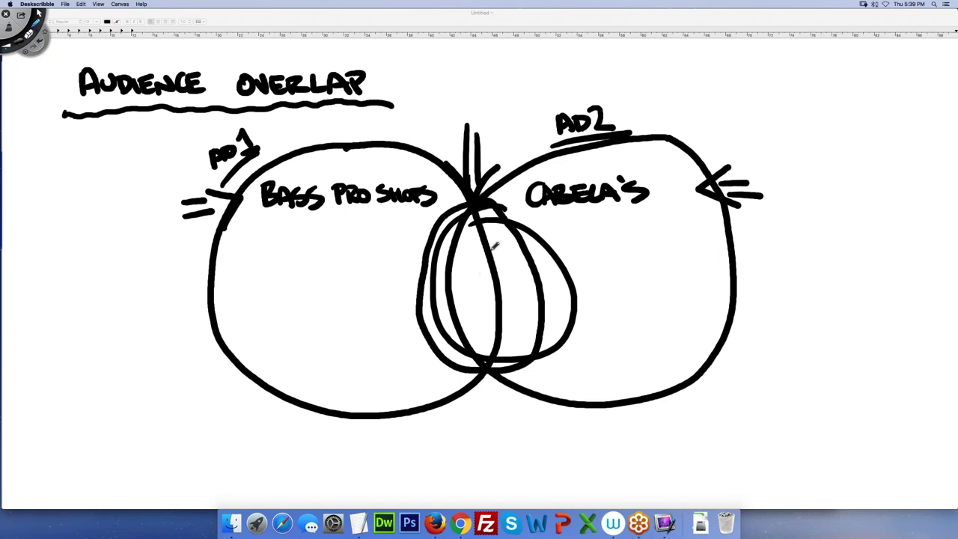
Write COST with an upward arrow above the Cabela's circle.
mouse_move(673, 77)
mouse_down()
mouse_move(672, 103)
mouse_move(696, 85)
mouse_move(699, 99)
mouse_up()
drag(705, 79, 723, 77)
drag(714, 78, 715, 100)
mouse_move(748, 71)
mouse_down()
mouse_move(747, 106)
mouse_move(757, 105)
mouse_move(756, 51)
mouse_move(783, 77)
mouse_up()
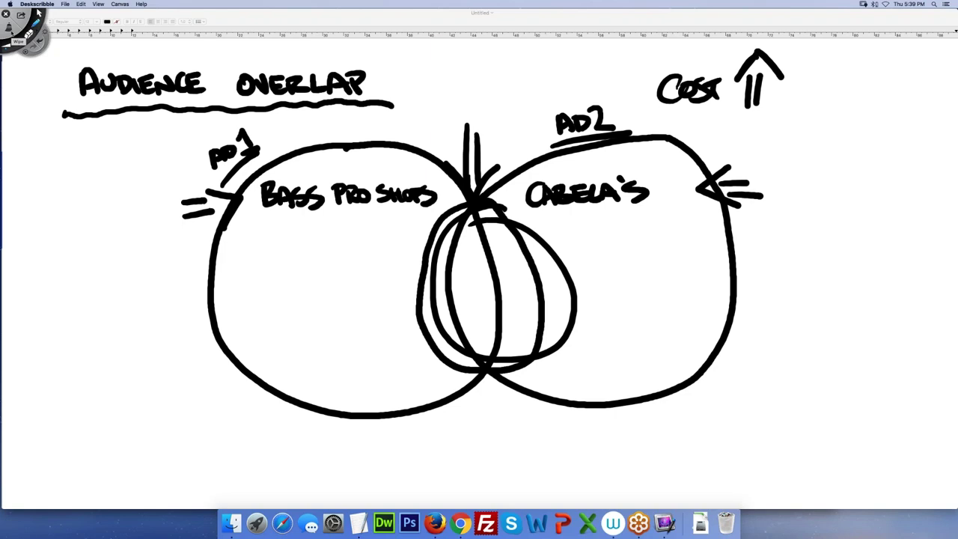
Wipe the whiteboard drawing and switch to Ads Manager in Chrome.
click(37, 12)
key(super+q)
key(super+Tab)
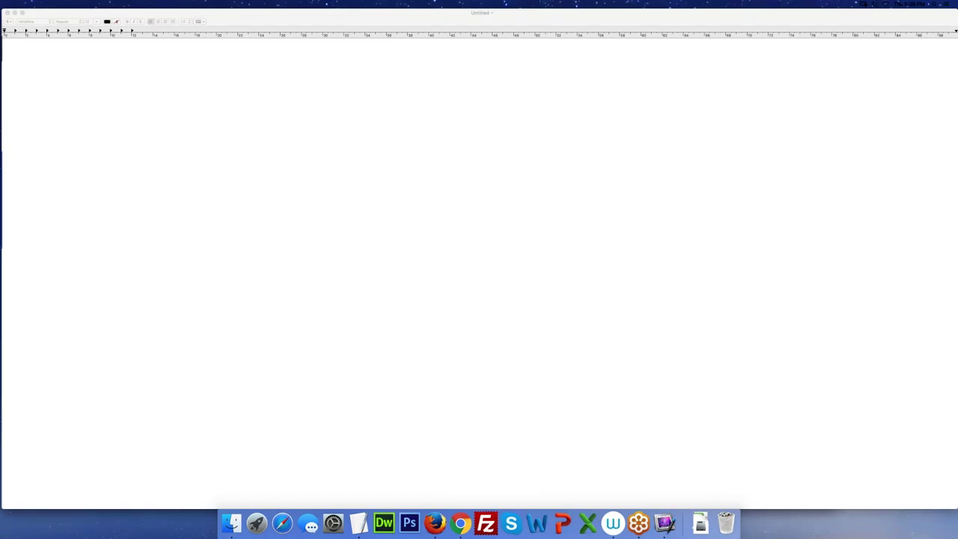
key(super+Tab)
key(super+Tab)
key(super+Tab)
key(super+Tab)
key(super+Tab)
key(super+Tab)
key(super+Tab)
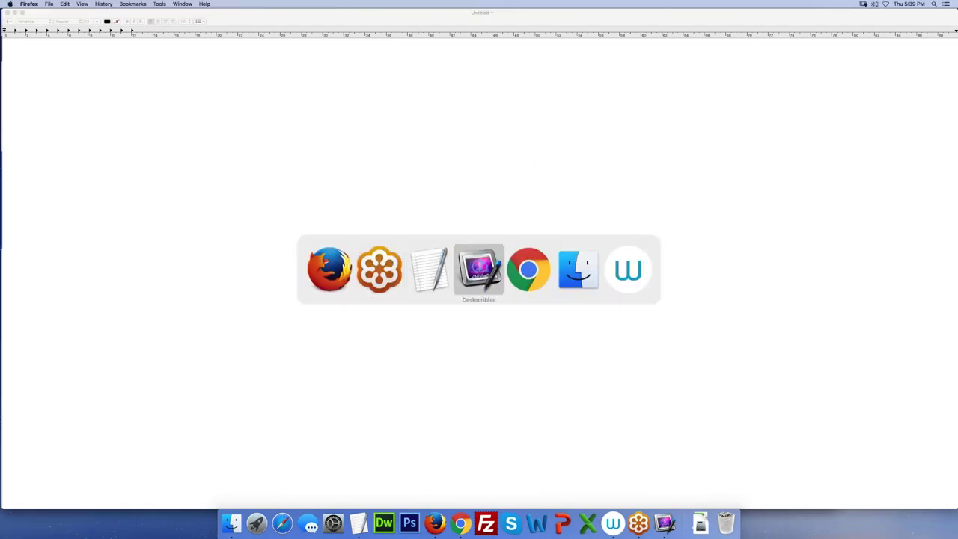
key(super+Tab)
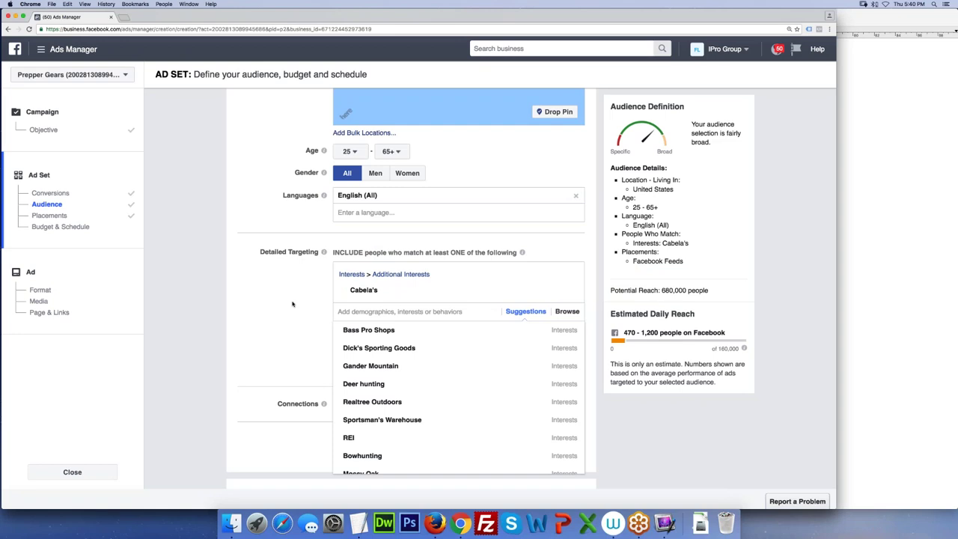
click(292, 303)
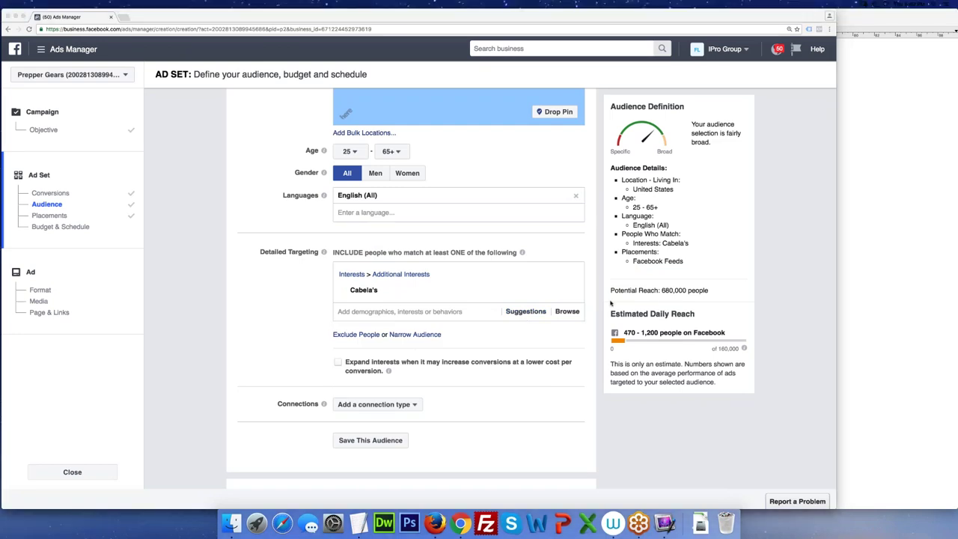
scroll(610, 303, down, 3)
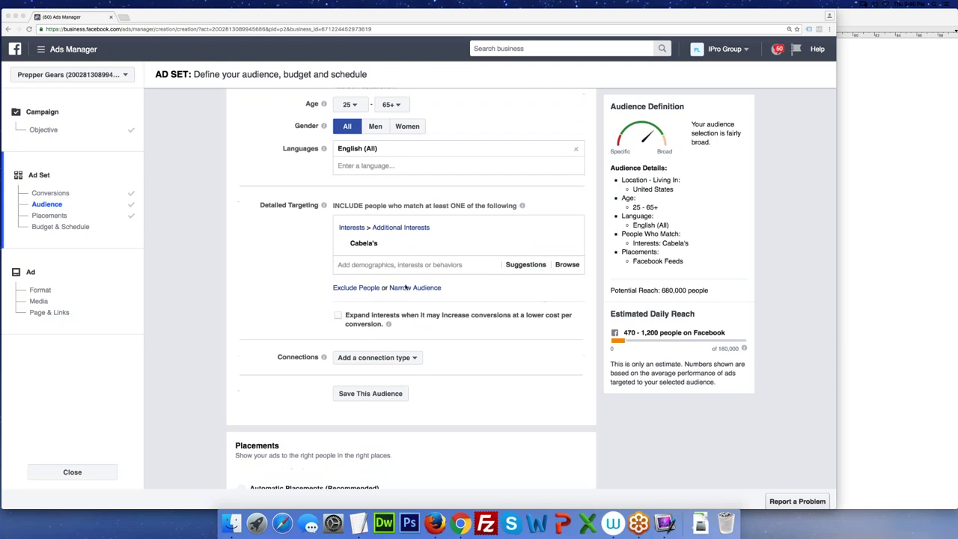
click(357, 290)
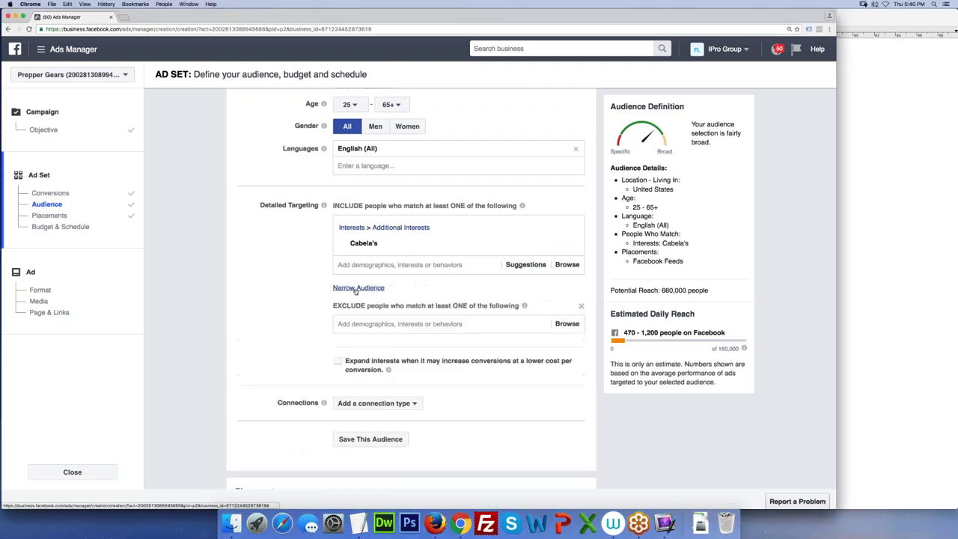
click(404, 324)
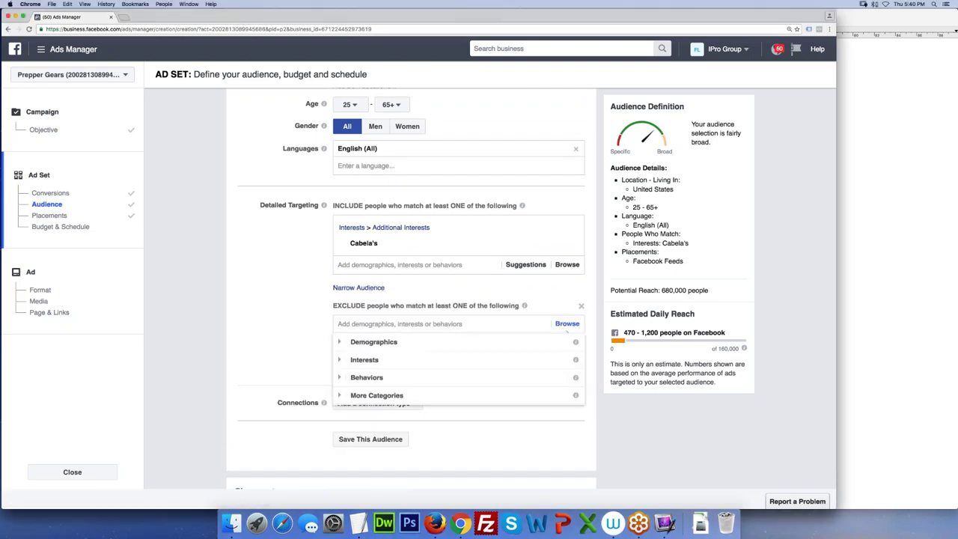
click(264, 284)
Set the placement device type to Mobile Only and deselect Instagram and Audience Network, keeping only Facebook Feeds.
scroll(263, 284, down, 5)
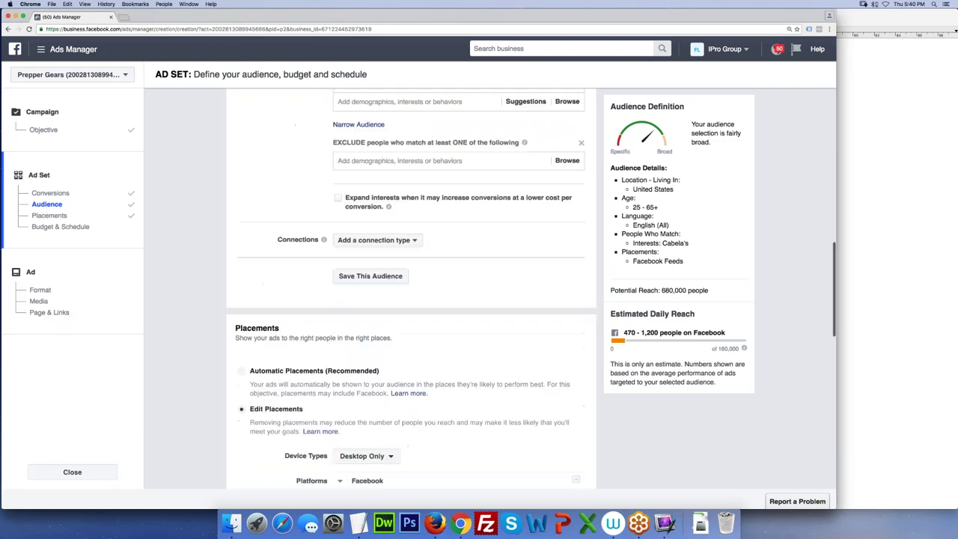
click(366, 421)
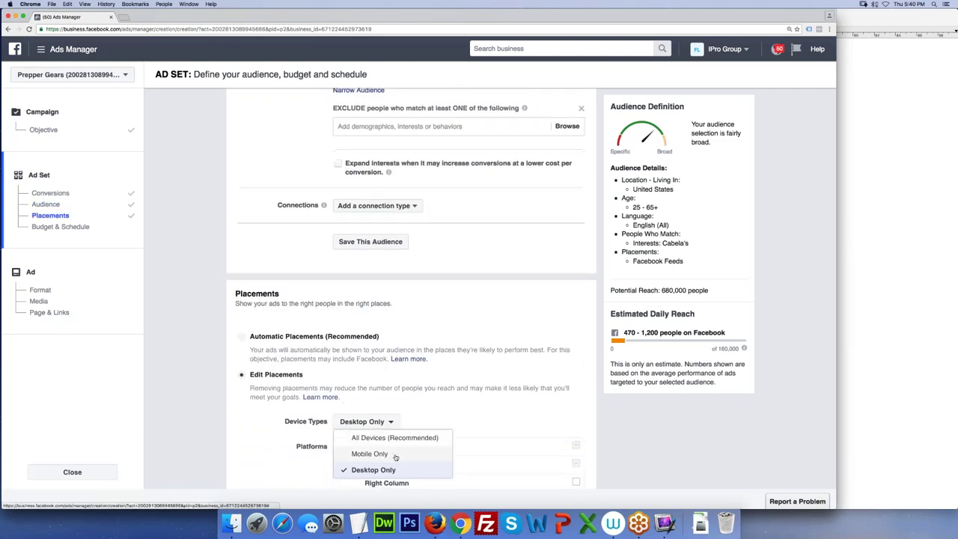
click(359, 454)
scroll(576, 346, up, 2)
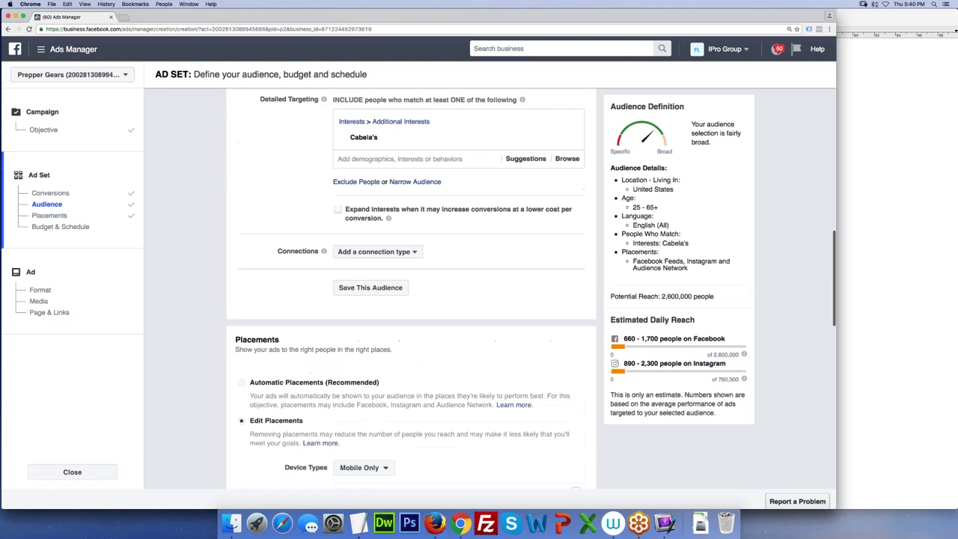
scroll(576, 346, down, 5)
click(575, 338)
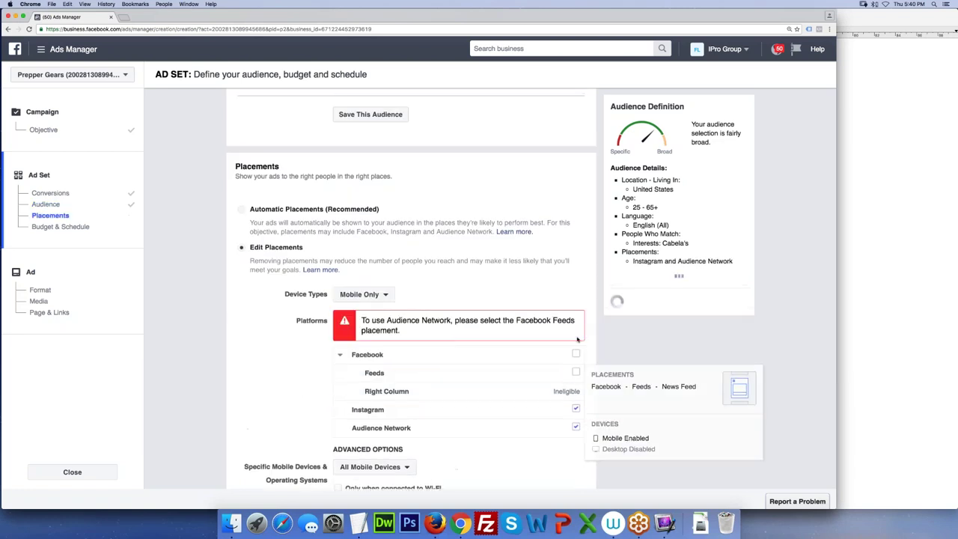
click(575, 372)
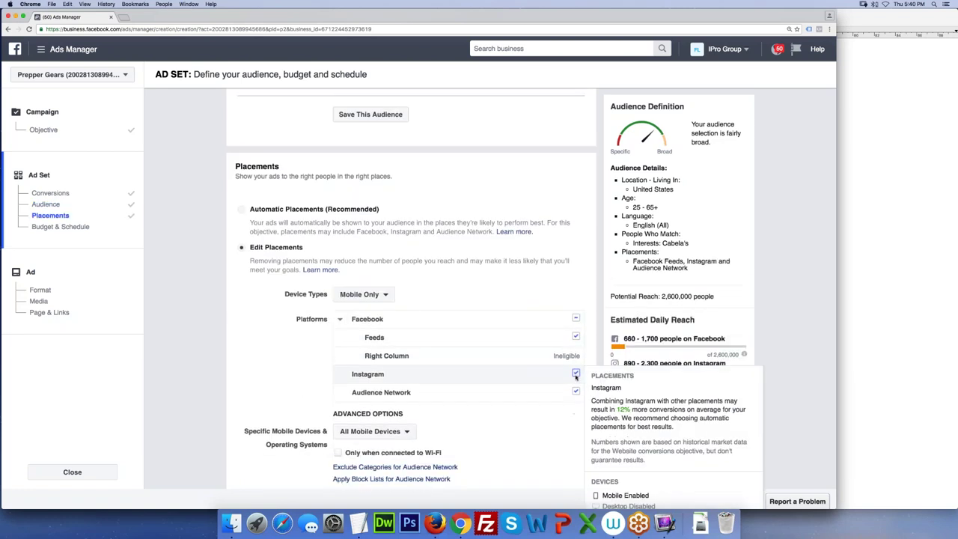
click(575, 392)
Exclude people with the Bass Pro Shops interest from the Cabela's detailed targeting.
scroll(511, 296, up, 5)
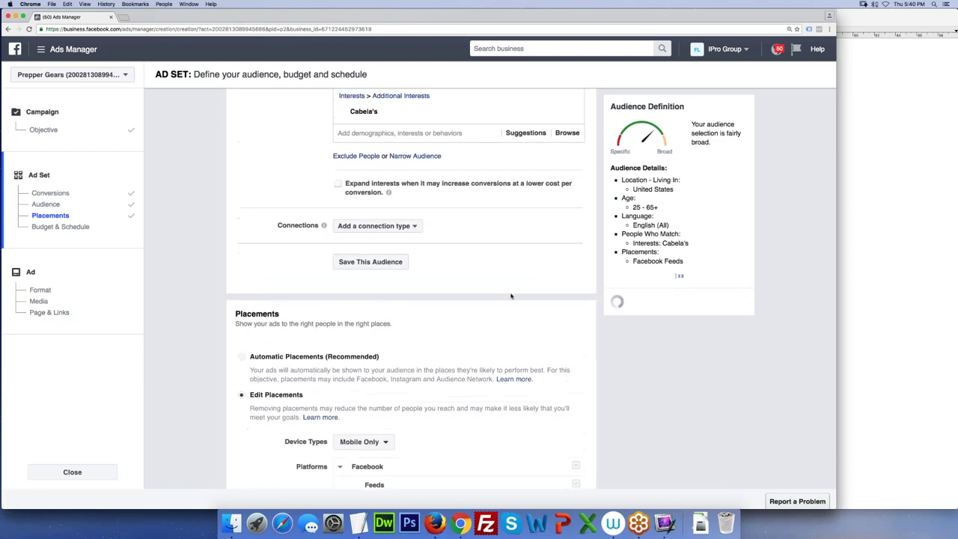
scroll(510, 296, up, 2)
scroll(723, 341, up, 3)
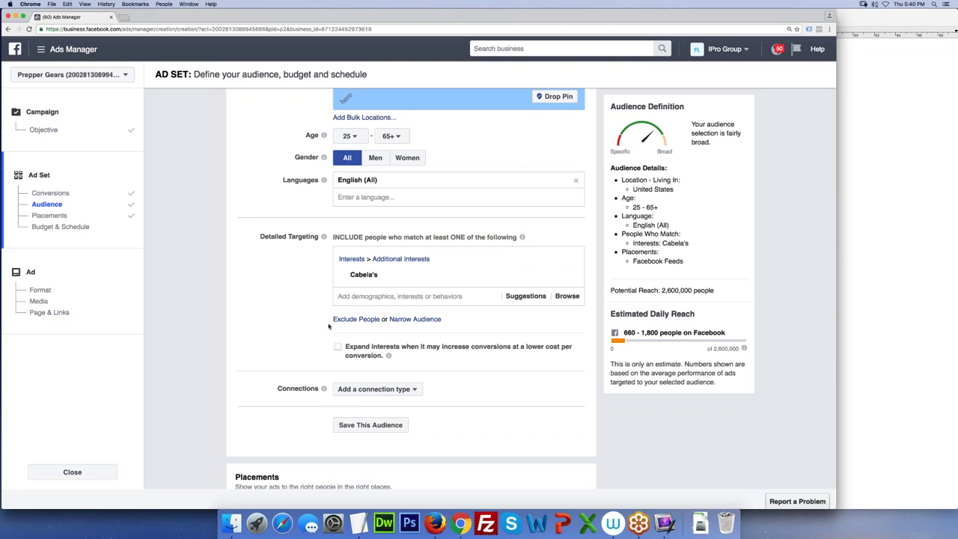
click(355, 320)
click(391, 355)
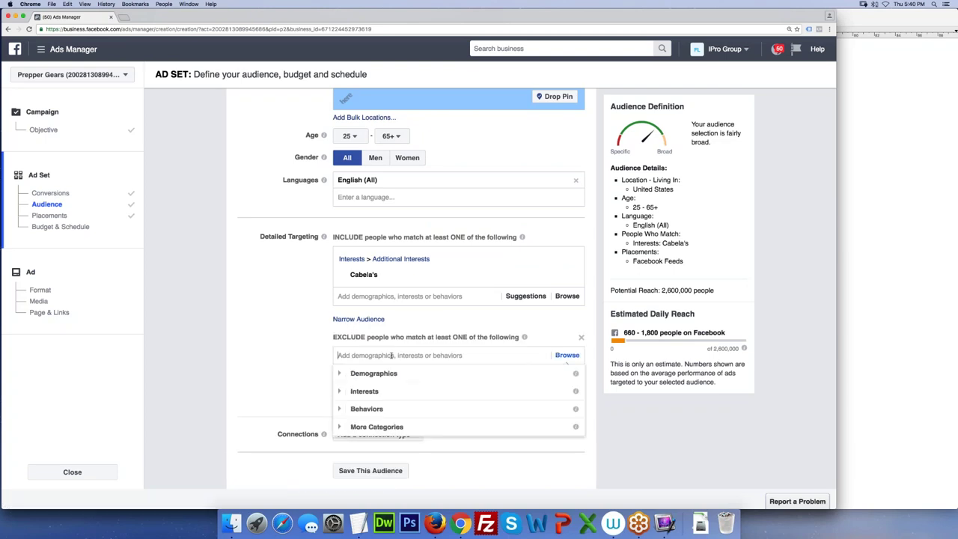
text(bass)
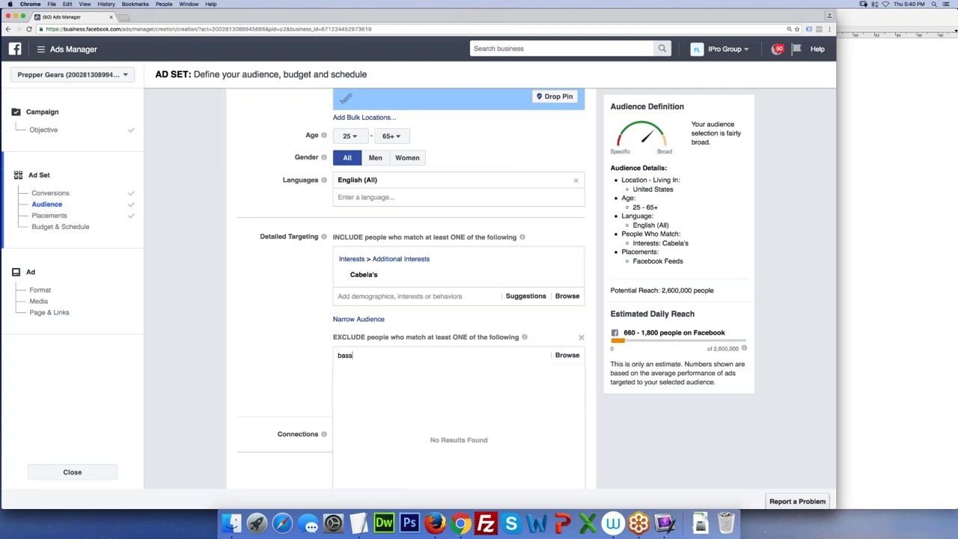
text( pro)
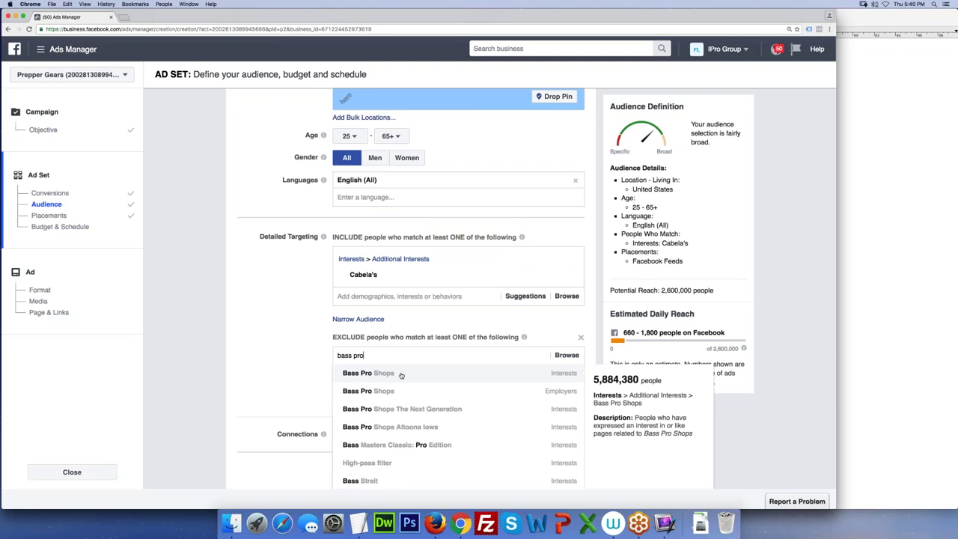
click(401, 374)
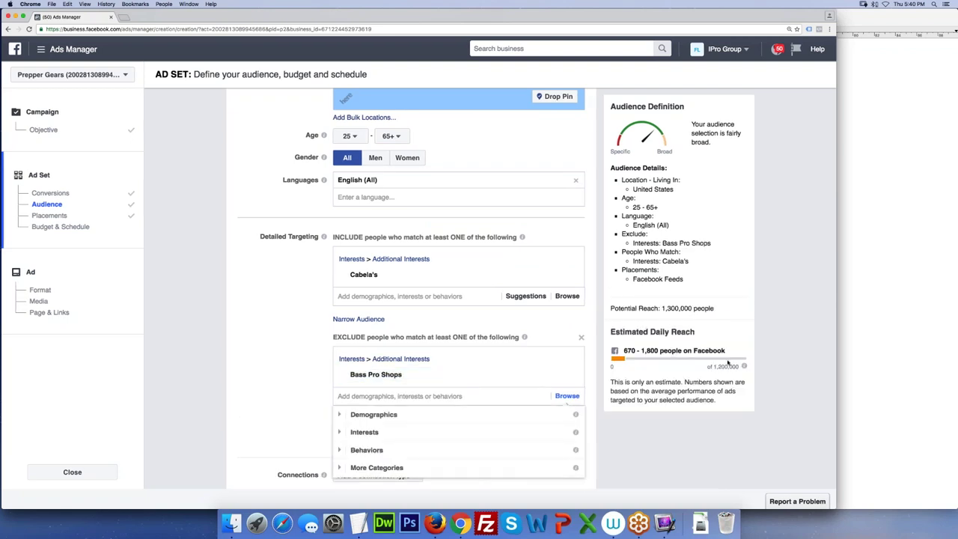
Highlight the upper limit of the estimated daily reach and check the audience sizes of Cabela's and Bass Pro Shops.
triple_click(727, 364)
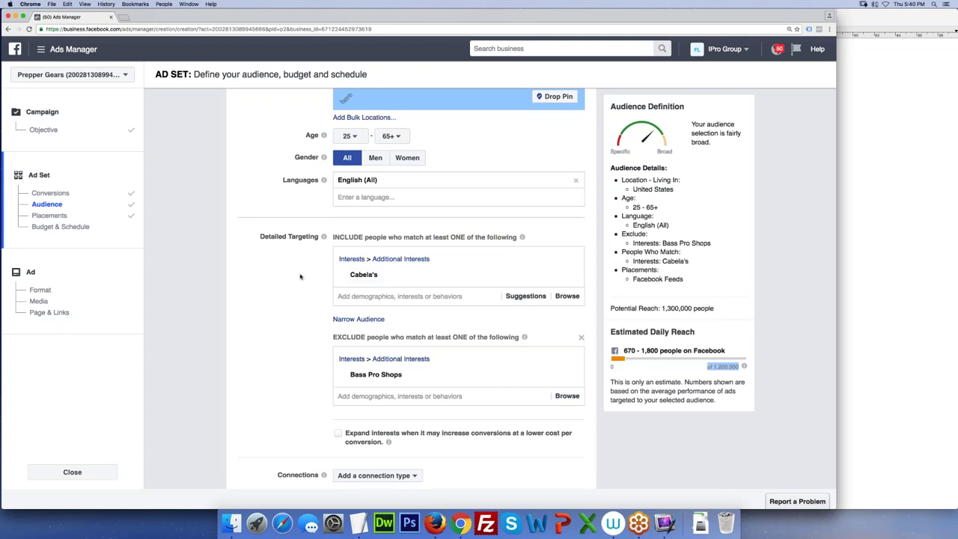
mouse_move(440, 282)
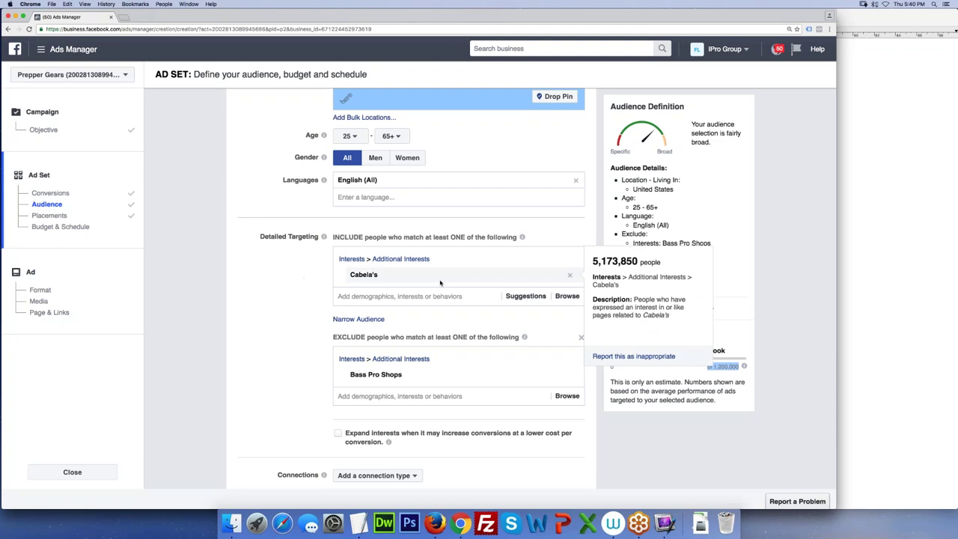
mouse_move(372, 378)
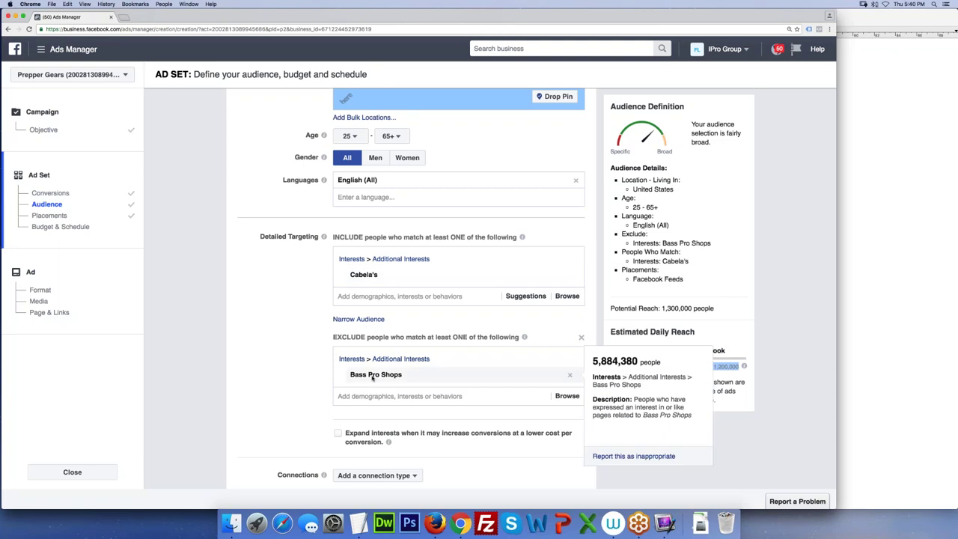
click(896, 305)
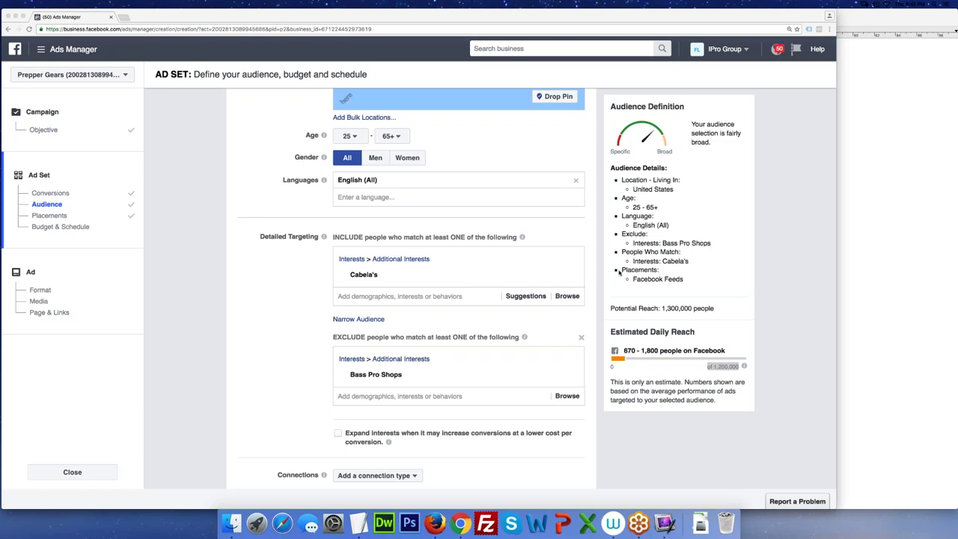
Exclude the All Purchased Customers website custom audience from the ad set.
scroll(618, 273, up, 5)
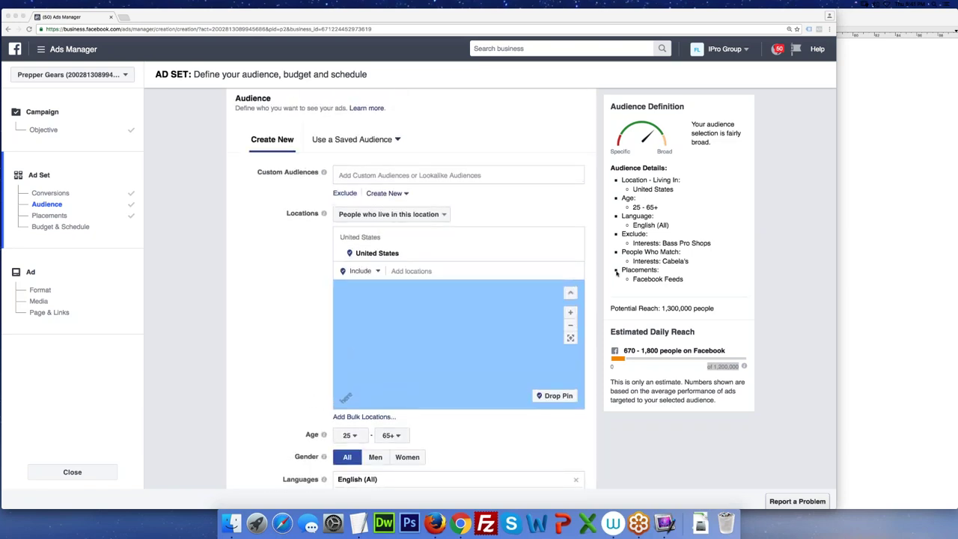
click(344, 193)
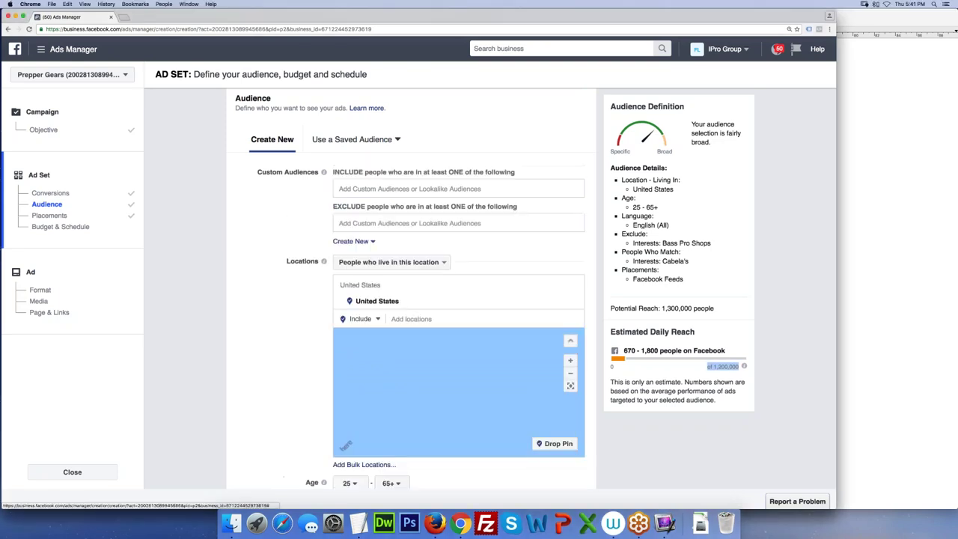
click(391, 223)
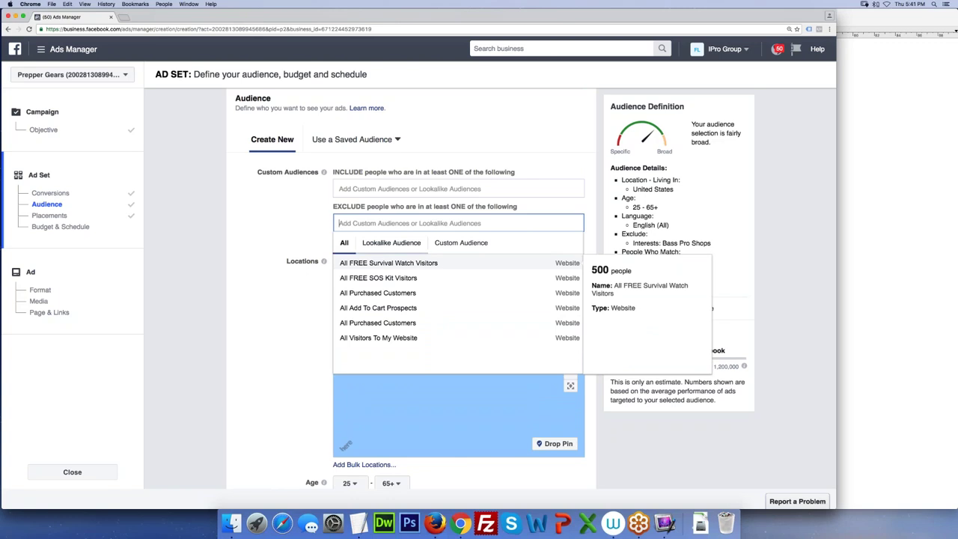
click(391, 242)
click(345, 243)
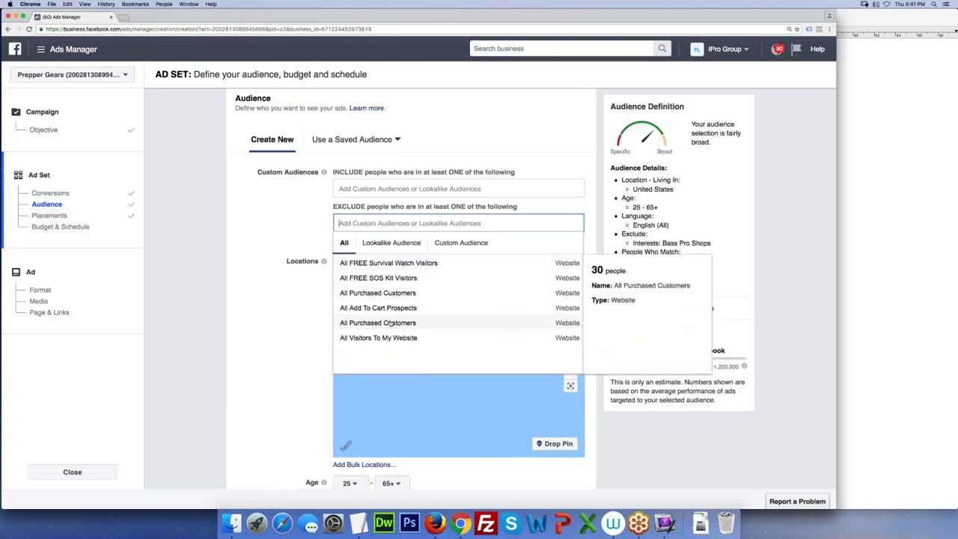
click(389, 322)
click(295, 268)
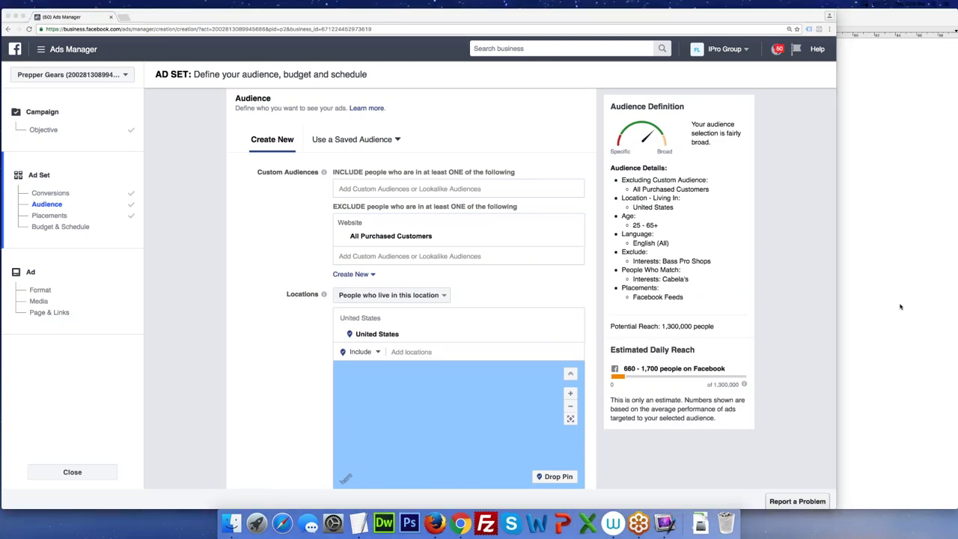
Review the ad set's location, detailed targeting and exclusions, down to the placement settings.
scroll(591, 281, down, 3)
scroll(596, 281, down, 7)
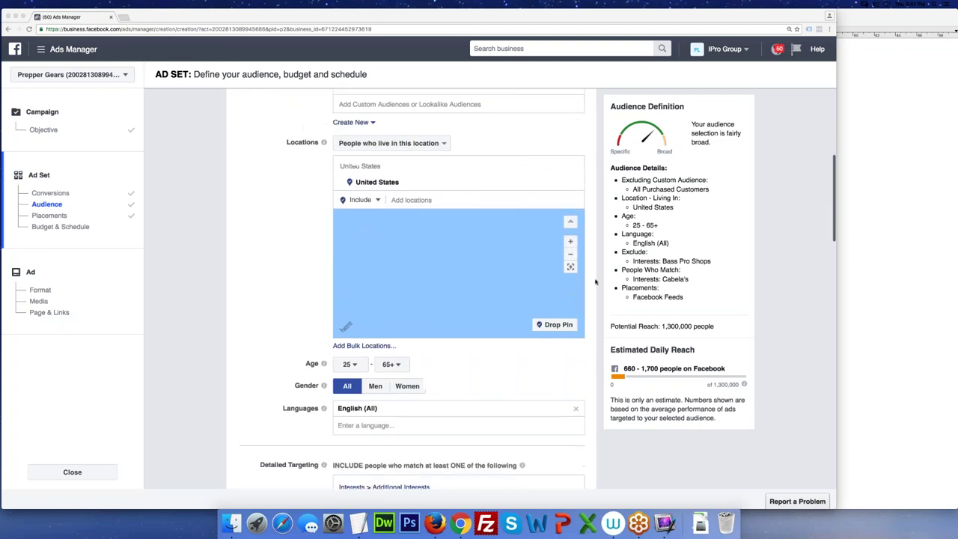
scroll(596, 281, down, 4)
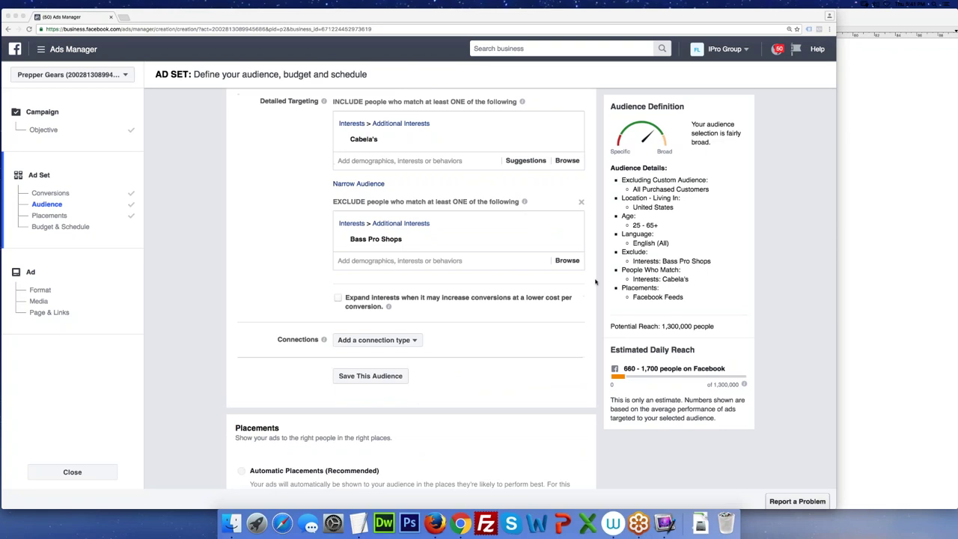
scroll(595, 282, down, 3)
scroll(595, 281, down, 2)
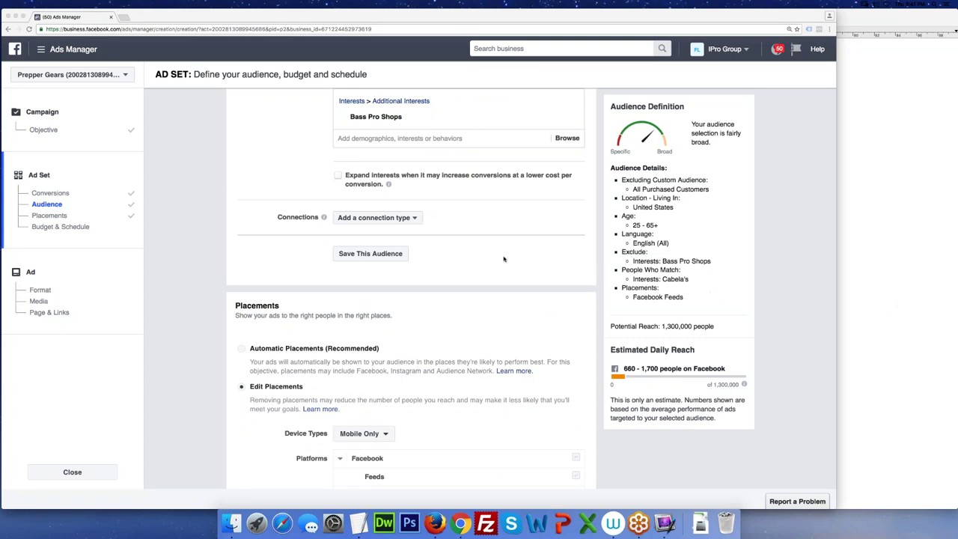
scroll(521, 262, down, 3)
scroll(522, 261, down, 3)
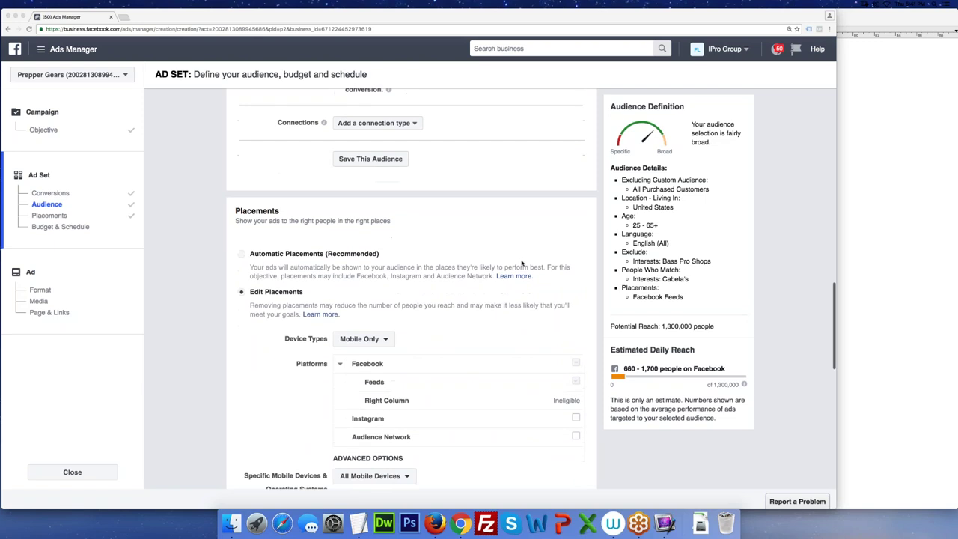
scroll(522, 261, down, 2)
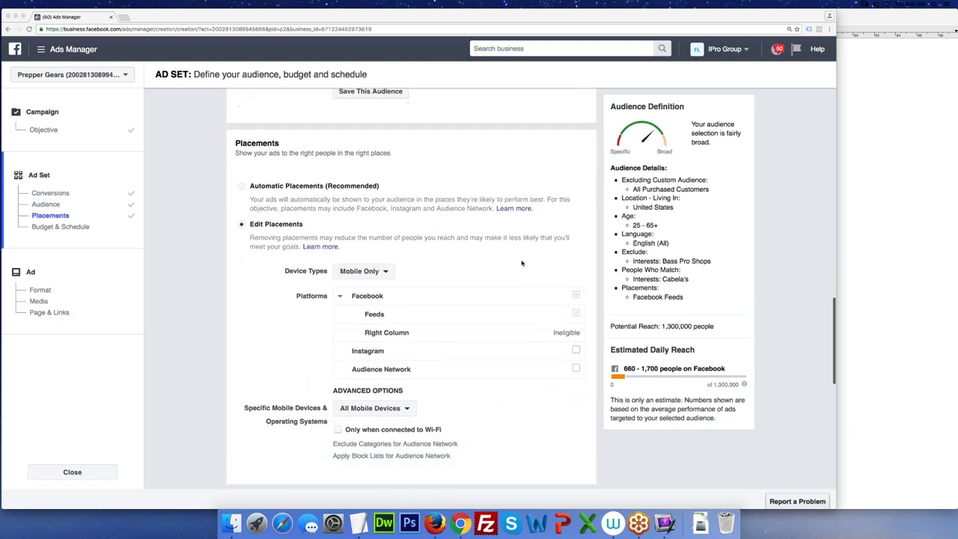
Switch to Deskscribble, circle the device and platform placement settings, and write a boxed MOBILE 1ST above them.
key(super+Tab)
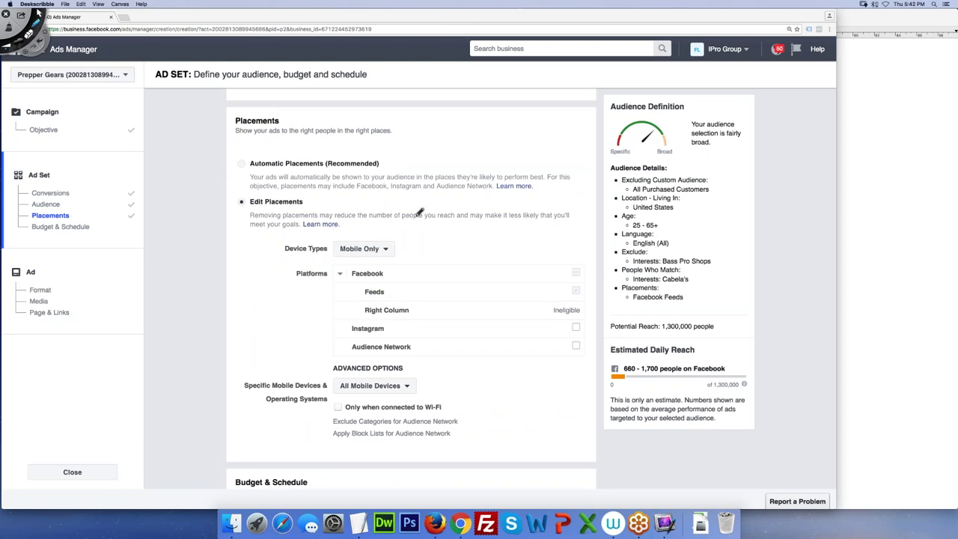
mouse_move(423, 215)
mouse_down()
mouse_move(263, 251)
mouse_move(273, 373)
mouse_move(509, 423)
mouse_move(583, 248)
mouse_move(460, 197)
mouse_move(368, 228)
mouse_up()
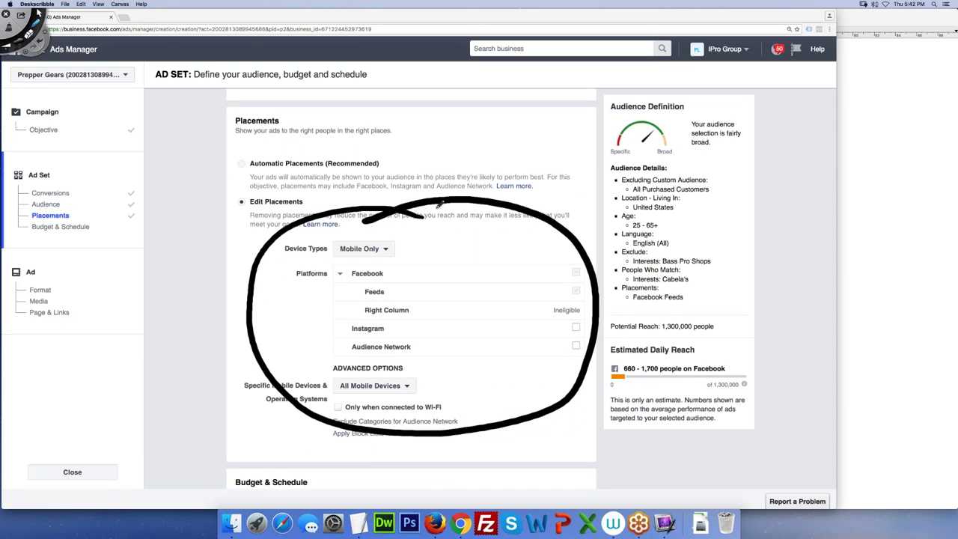
mouse_move(405, 163)
mouse_down()
mouse_move(421, 133)
mouse_move(458, 146)
mouse_move(510, 126)
mouse_move(516, 153)
mouse_move(551, 115)
mouse_up()
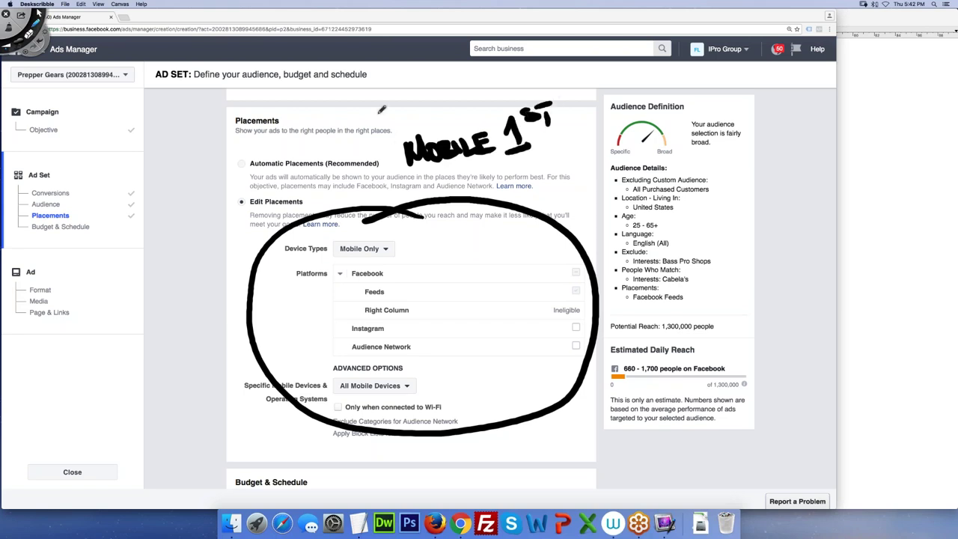
mouse_move(380, 107)
mouse_down()
mouse_move(506, 171)
mouse_move(558, 73)
mouse_move(367, 112)
mouse_up()
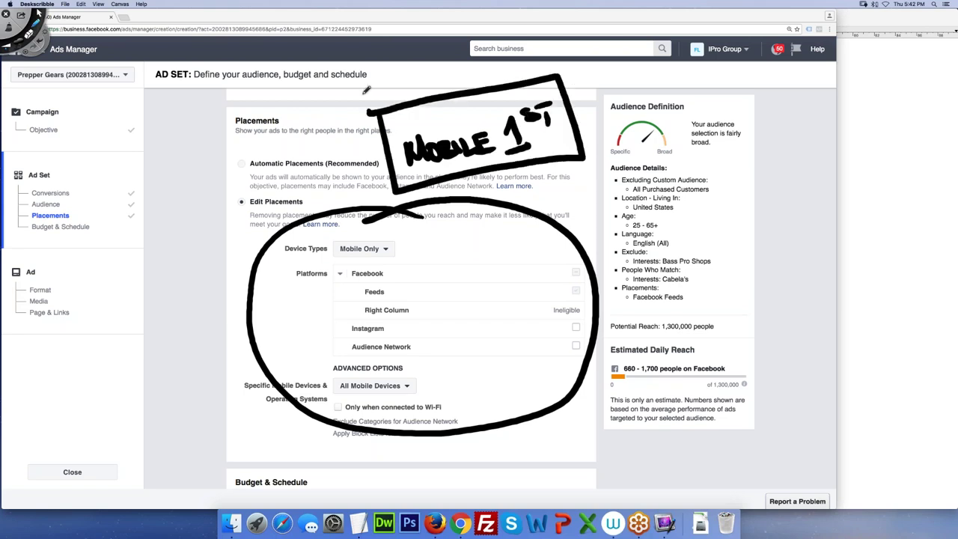
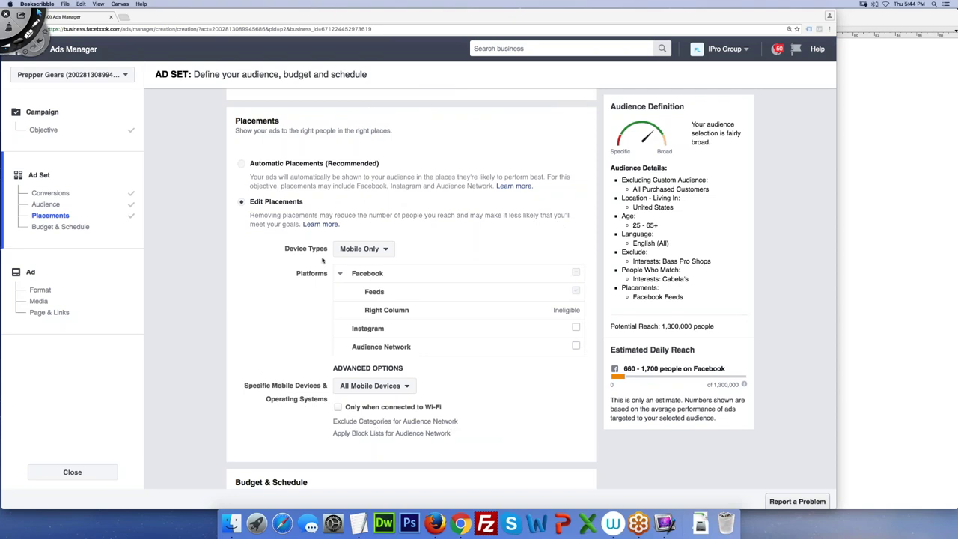
Draw a double arrow pointing at the $20.00 daily budget, add a question mark beside it, and erase the question mark.
scroll(322, 258, down, 5)
scroll(322, 258, down, 2)
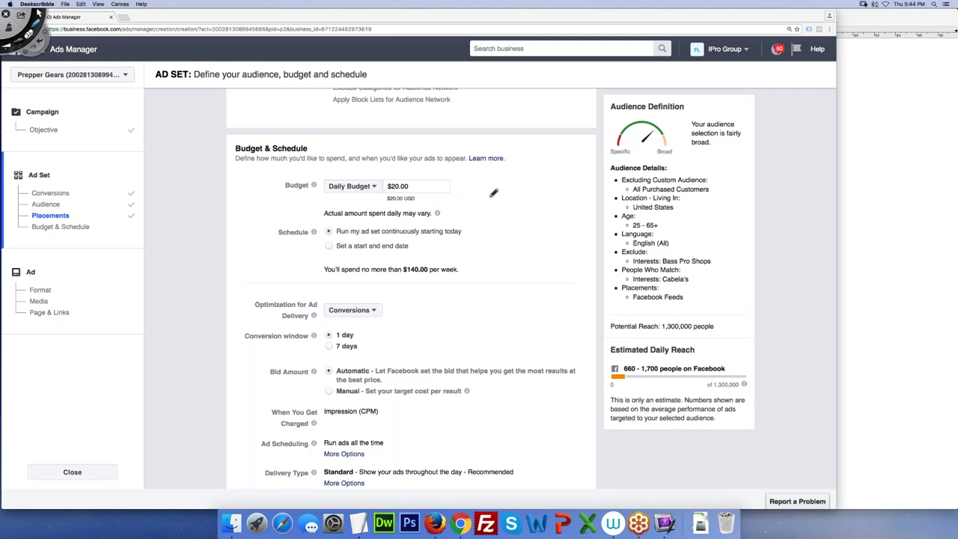
mouse_move(486, 172)
mouse_down()
mouse_move(462, 193)
mouse_move(490, 208)
mouse_move(509, 187)
mouse_up()
mouse_move(485, 196)
mouse_down()
mouse_move(510, 196)
mouse_move(527, 159)
mouse_move(531, 175)
mouse_up()
click(538, 193)
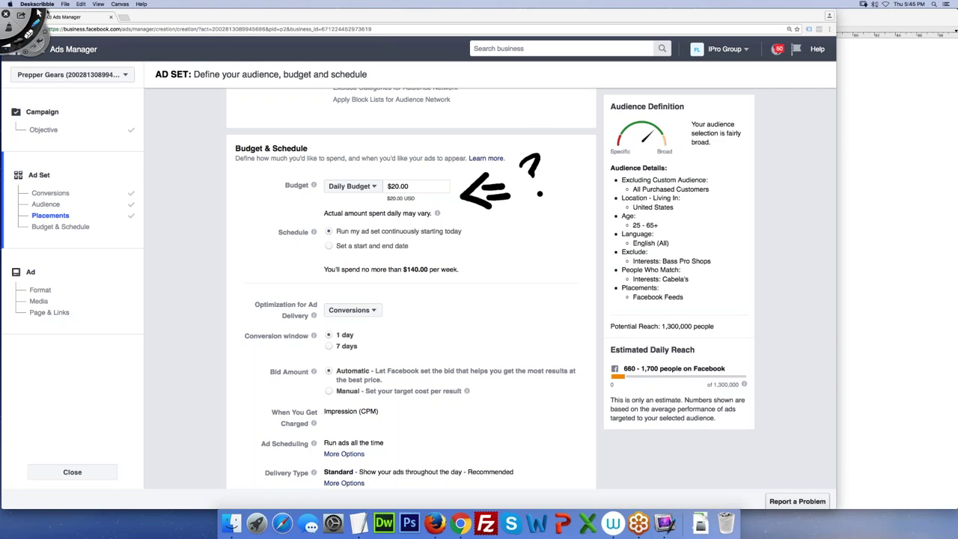
mouse_move(531, 157)
mouse_down()
mouse_move(525, 168)
mouse_move(540, 201)
mouse_up()
Write the weekday row S M T W TH F SAT below the Budget & Schedule options.
mouse_move(389, 288)
mouse_down()
mouse_move(427, 285)
mouse_move(446, 300)
mouse_move(473, 283)
mouse_up()
mouse_move(463, 283)
mouse_down()
mouse_move(463, 300)
mouse_move(546, 281)
mouse_up()
mouse_move(535, 283)
mouse_down()
mouse_move(536, 297)
mouse_move(555, 285)
mouse_move(569, 297)
mouse_move(634, 291)
mouse_move(669, 301)
mouse_move(683, 282)
mouse_up()
drag(674, 282, 672, 303)
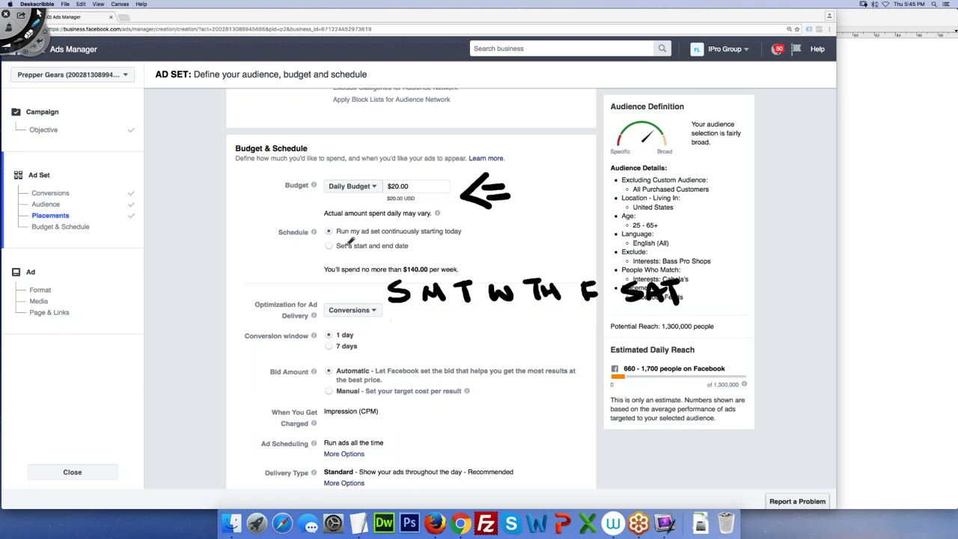
Draw a curved arrow from the Daily Budget setting to the weekday row and put a dollar sign at varying heights under each day.
mouse_move(370, 197)
mouse_down()
mouse_move(353, 284)
mouse_move(367, 298)
mouse_up()
mouse_move(358, 266)
mouse_down()
mouse_move(392, 338)
mouse_move(443, 373)
mouse_up()
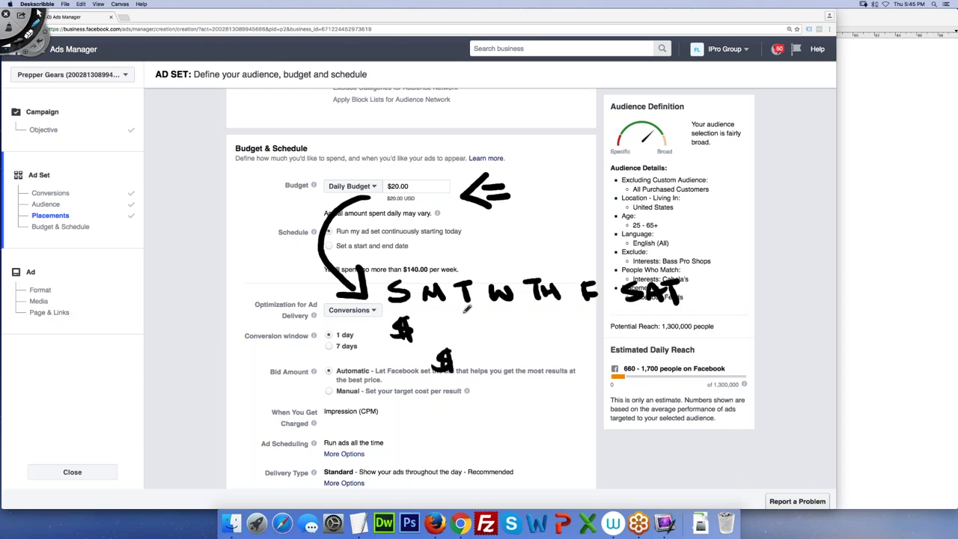
mouse_move(473, 303)
mouse_down()
mouse_move(460, 321)
mouse_move(501, 347)
mouse_up()
drag(507, 330, 507, 350)
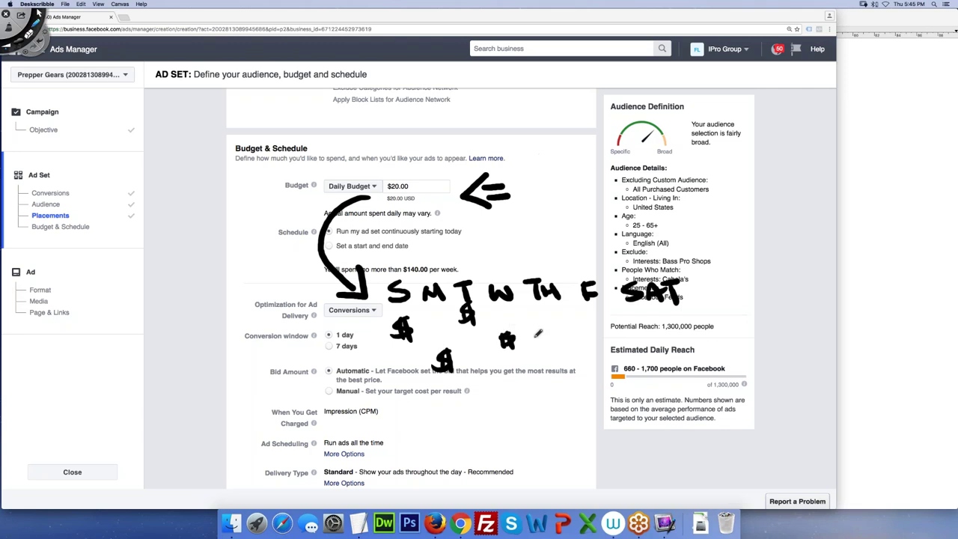
drag(561, 311, 553, 332)
mouse_move(612, 334)
mouse_down()
mouse_move(596, 352)
mouse_move(609, 355)
mouse_up()
mouse_move(650, 314)
mouse_down()
mouse_move(634, 337)
mouse_move(646, 341)
mouse_up()
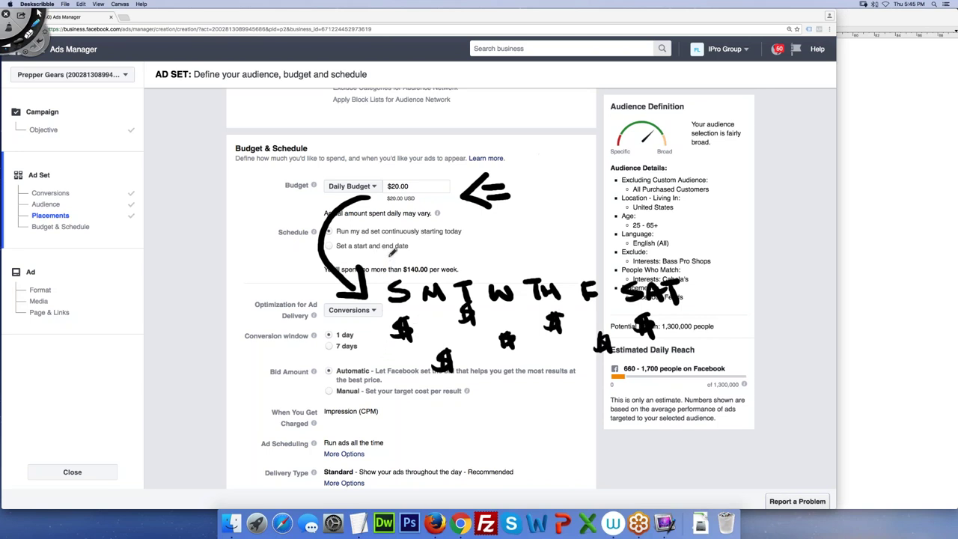
Write $20, $10 and $30 above the first three weekdays, dot the remaining days, and wipe all drawings.
mouse_move(382, 248)
mouse_down()
mouse_move(374, 266)
mouse_move(434, 266)
mouse_move(444, 249)
mouse_move(472, 259)
mouse_move(479, 248)
mouse_move(484, 262)
mouse_move(494, 254)
mouse_up()
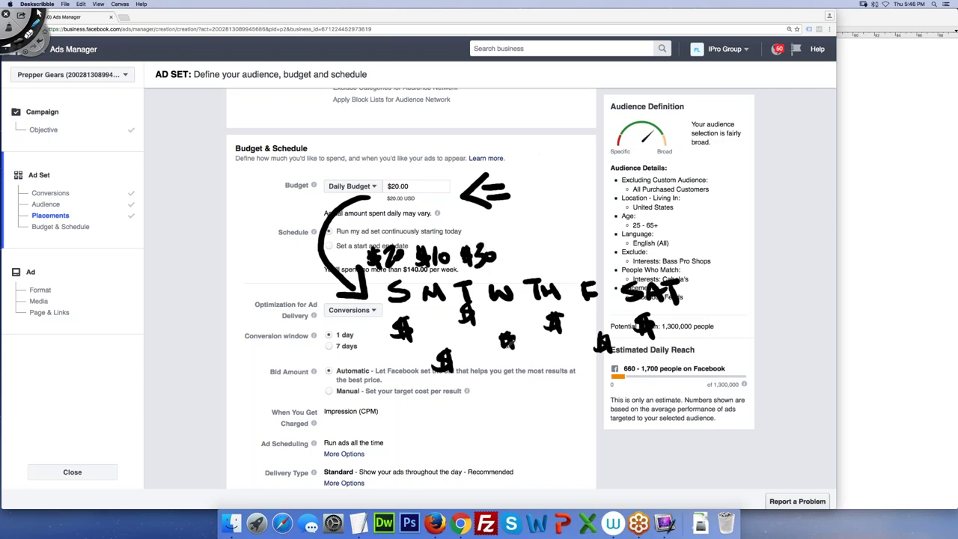
drag(519, 258, 656, 253)
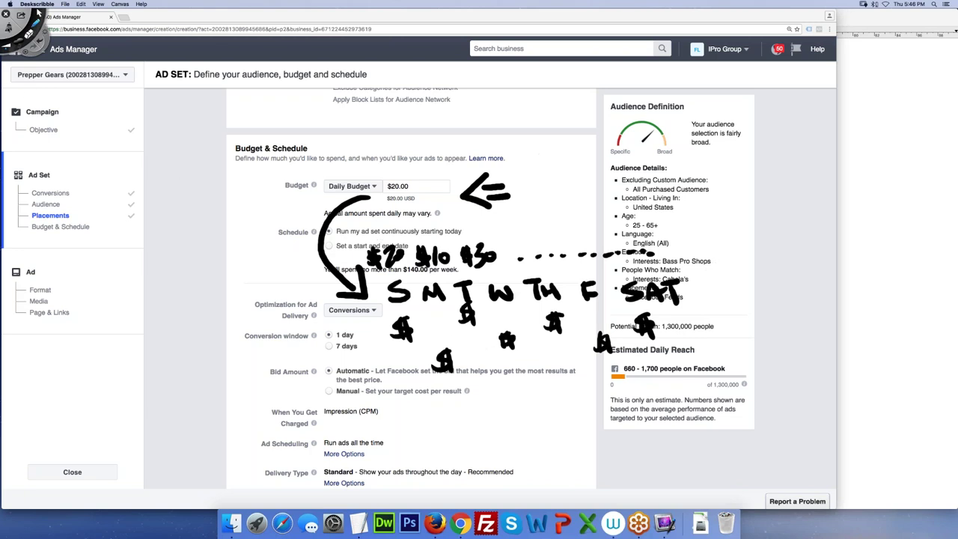
click(35, 13)
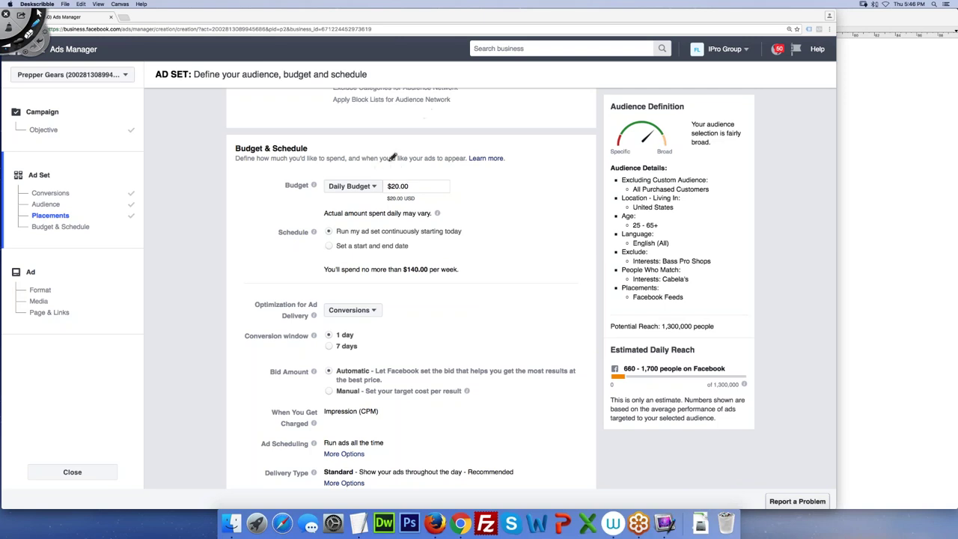
Write $100/DAY beside the budget with an arrow to Daily Budget, and write the weekdays S M T W TH FR SAT below.
mouse_move(392, 153)
mouse_down()
mouse_move(410, 174)
mouse_move(385, 182)
mouse_move(417, 154)
mouse_move(465, 147)
mouse_move(486, 157)
mouse_move(514, 144)
mouse_move(525, 168)
mouse_move(508, 173)
mouse_up()
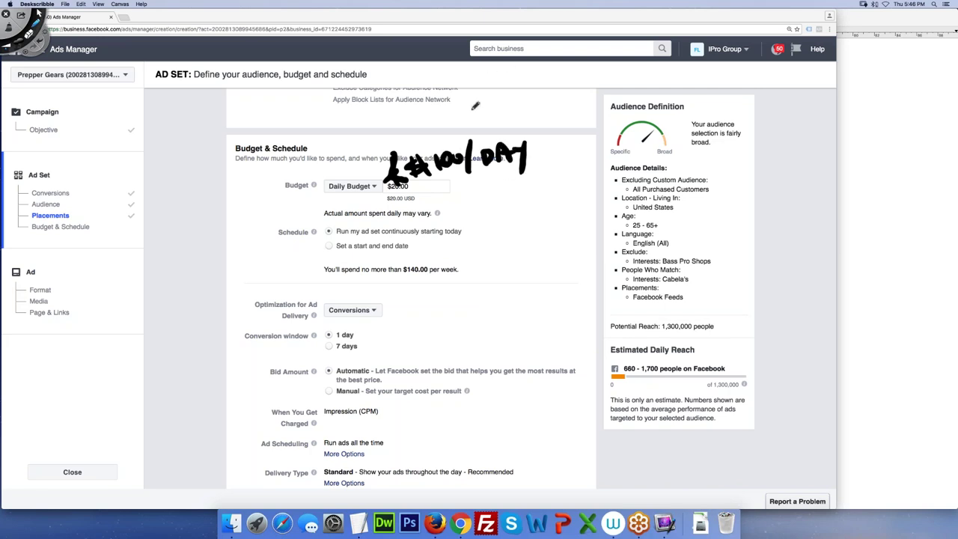
mouse_move(323, 166)
mouse_down()
mouse_move(308, 161)
mouse_move(327, 178)
mouse_up()
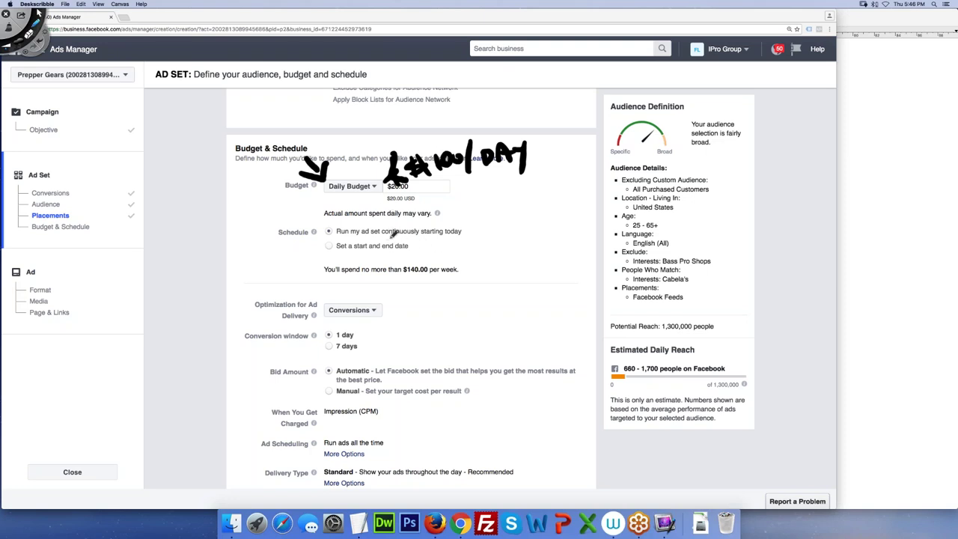
mouse_move(437, 247)
mouse_down()
mouse_move(412, 266)
mouse_move(471, 254)
mouse_move(485, 266)
mouse_move(519, 245)
mouse_move(511, 262)
mouse_move(562, 246)
mouse_move(599, 258)
mouse_move(740, 254)
mouse_move(755, 231)
mouse_up()
drag(751, 233, 754, 255)
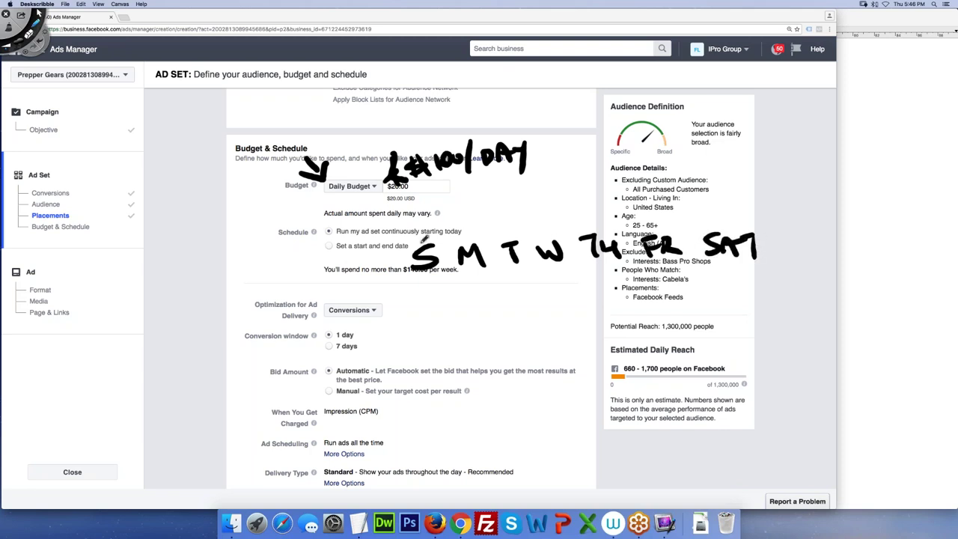
Mark S with a down arrow and T with an up arrow, cross out M and W, and wipe the drawings.
drag(383, 230, 410, 260)
drag(486, 234, 464, 273)
drag(460, 236, 498, 279)
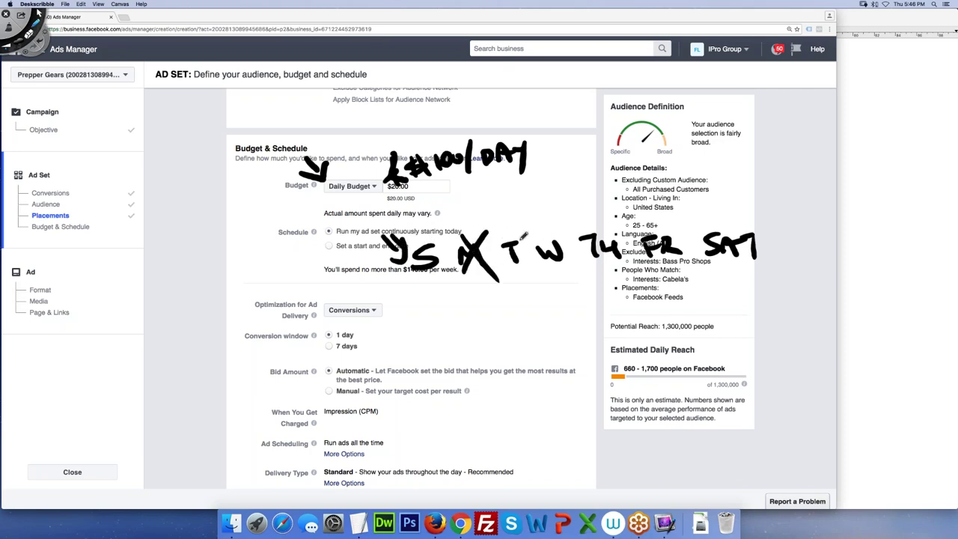
drag(512, 232, 512, 206)
mouse_move(503, 218)
mouse_down()
mouse_move(522, 218)
mouse_move(550, 274)
mouse_up()
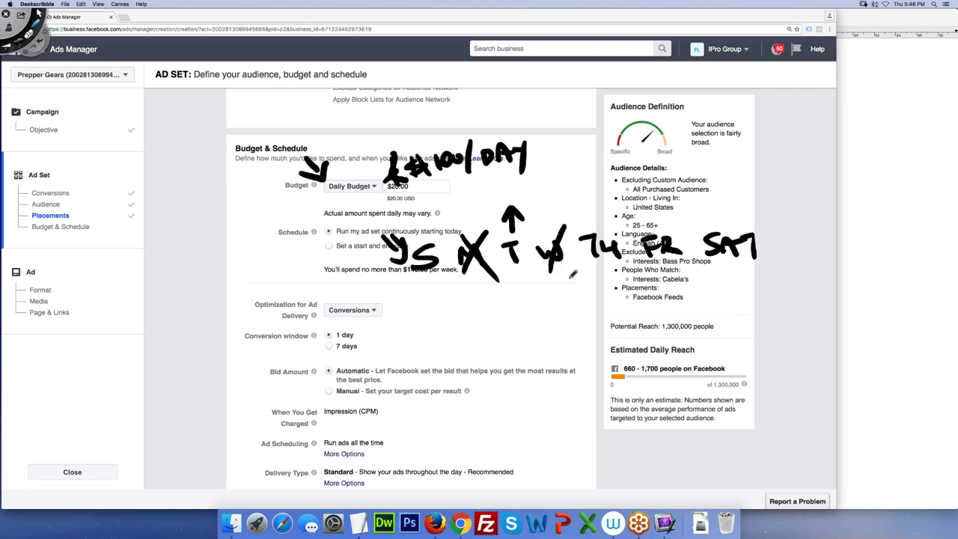
drag(539, 240, 575, 284)
click(37, 14)
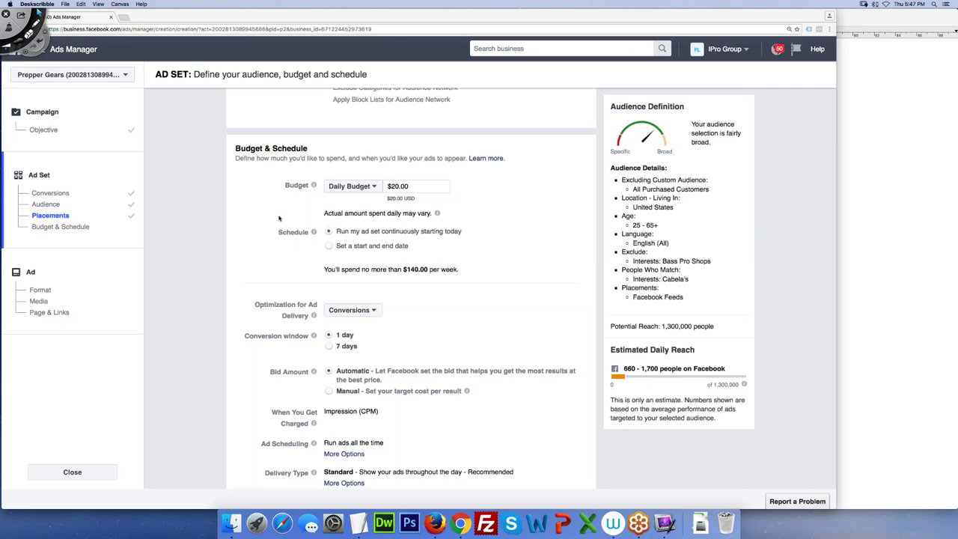
Draw a double arrow pointing at the 1 day and 7 days conversion window options.
scroll(278, 217, down, 3)
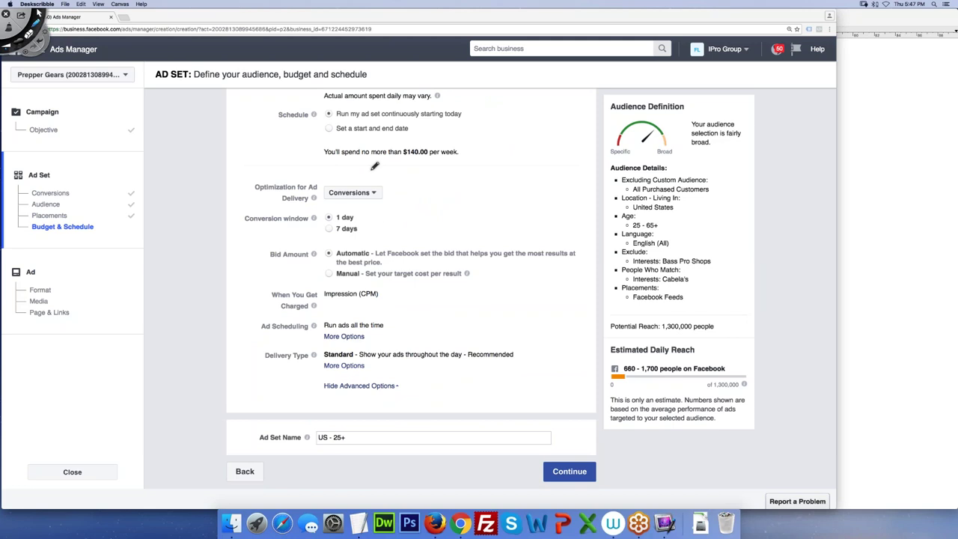
mouse_move(392, 210)
mouse_down()
mouse_move(369, 232)
mouse_move(412, 247)
mouse_up()
drag(398, 223, 421, 227)
drag(394, 236, 420, 234)
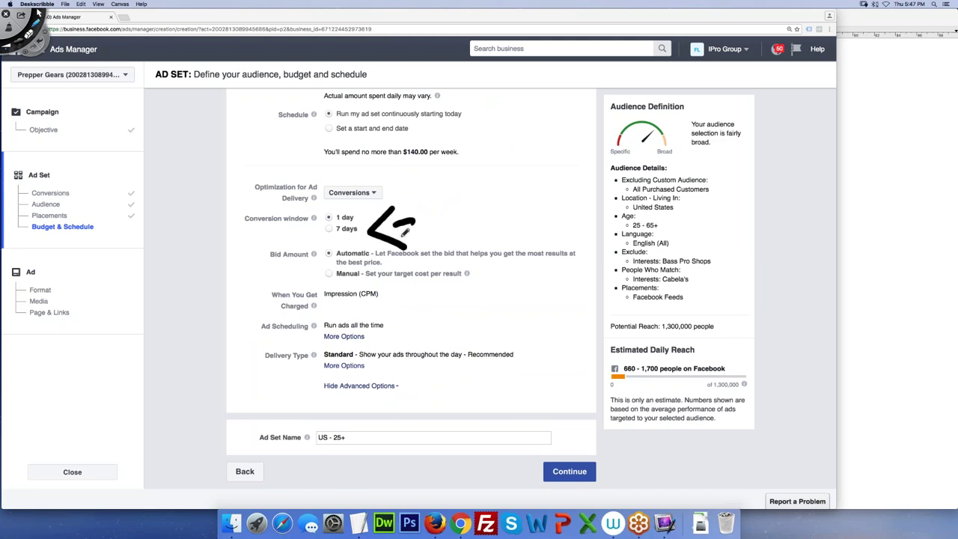
Write an underlined 1 in quotation marks beside the conversion window, add arrows to it and to the options, and wipe the drawings.
mouse_move(462, 202)
mouse_down()
mouse_move(448, 208)
mouse_move(476, 238)
mouse_move(502, 238)
mouse_up()
drag(431, 193, 455, 202)
drag(493, 176, 495, 193)
drag(505, 175, 507, 196)
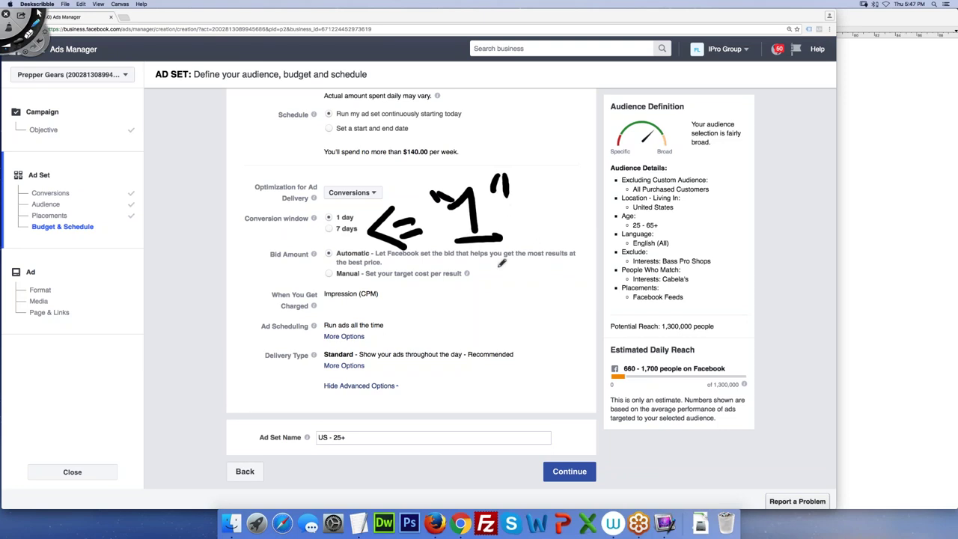
drag(500, 254, 532, 290)
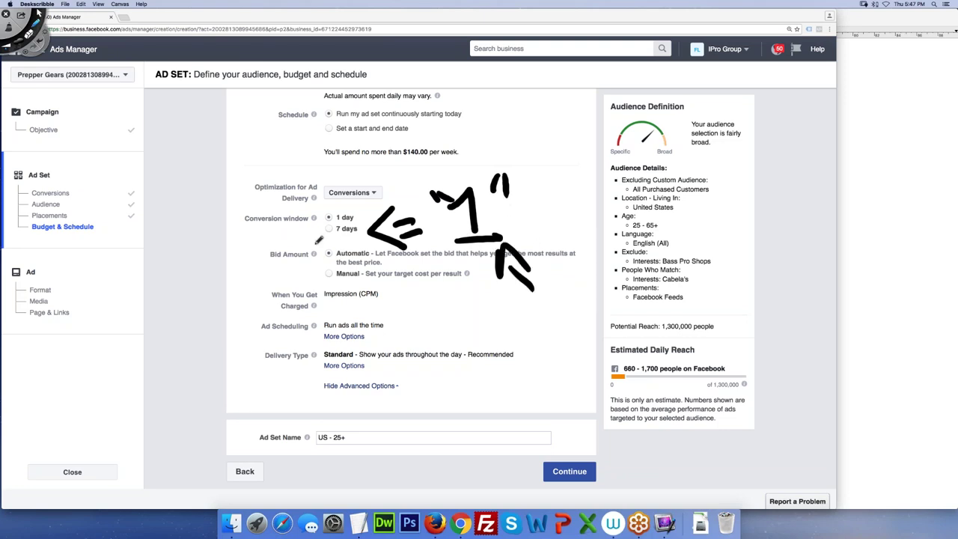
drag(279, 242, 322, 238)
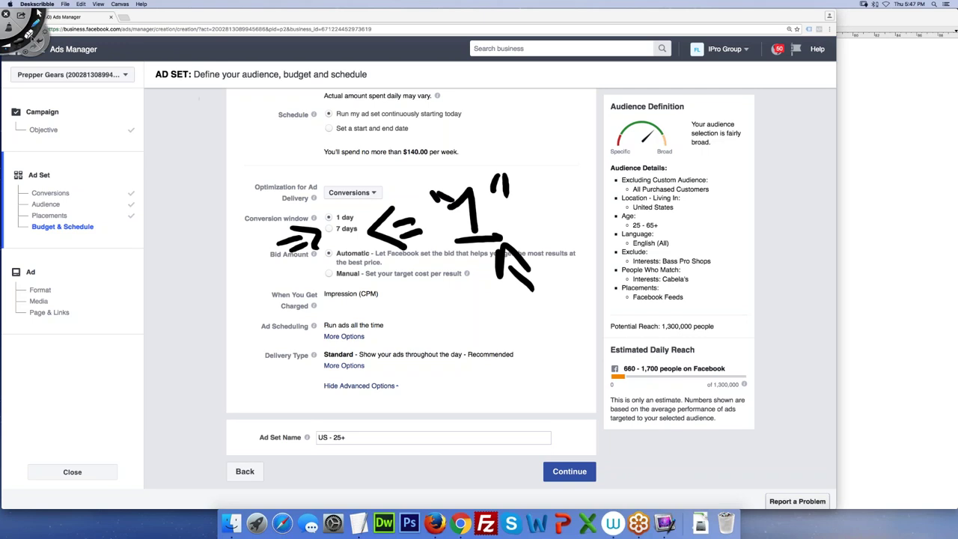
click(16, 33)
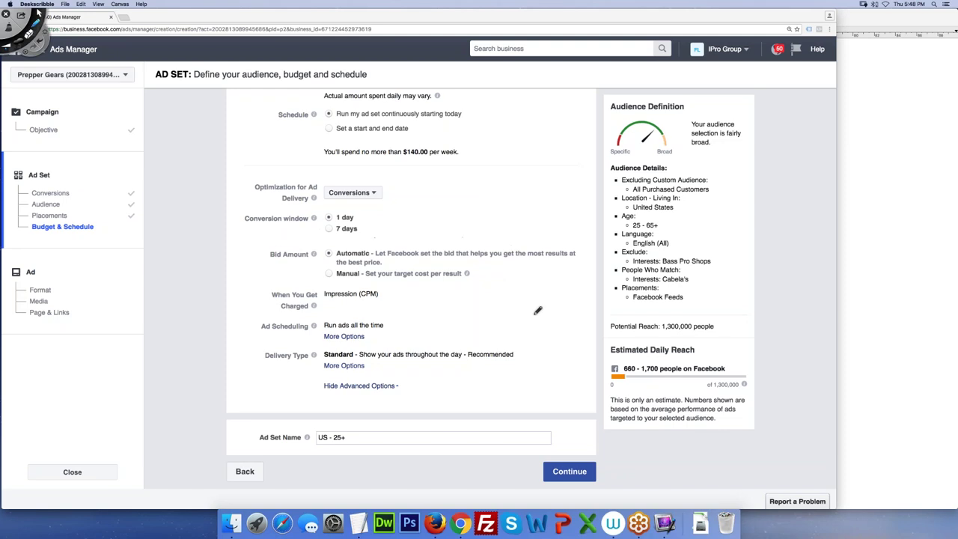
Leave drawing mode, continue from the ad set to the ad creation page, and reactivate the pen.
click(35, 14)
click(570, 471)
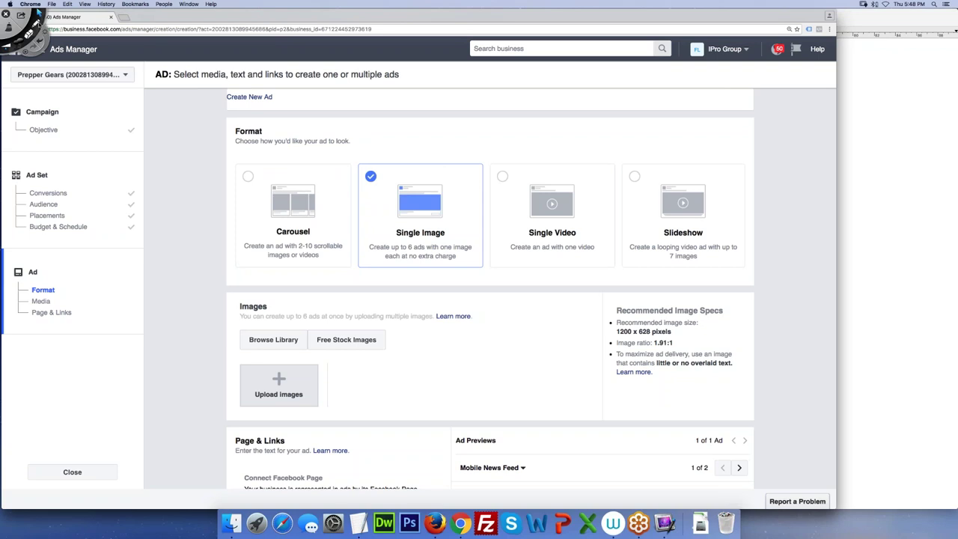
click(86, 83)
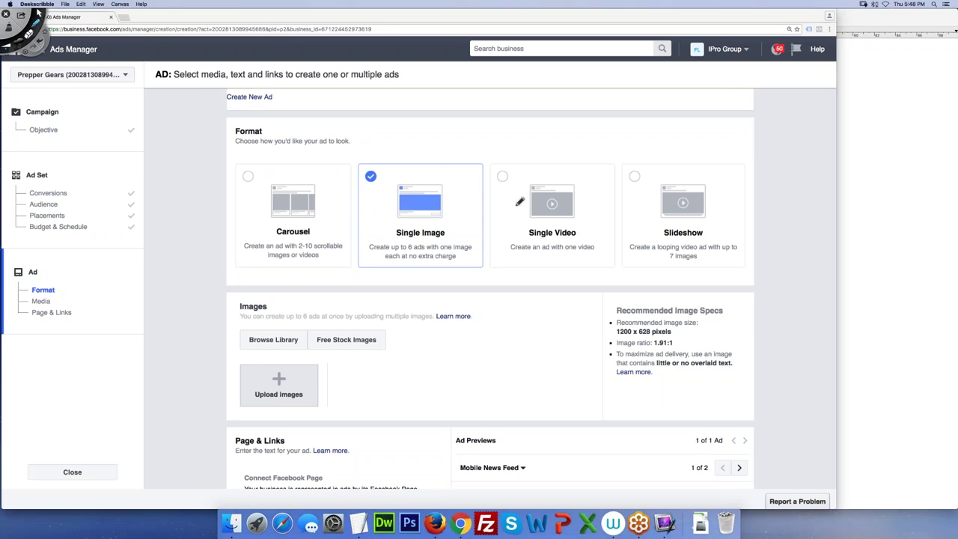
Draw arrows pointing to the Single Video and Slideshow ad formats, and wipe them.
mouse_move(550, 107)
mouse_down()
mouse_move(554, 154)
mouse_move(585, 133)
mouse_up()
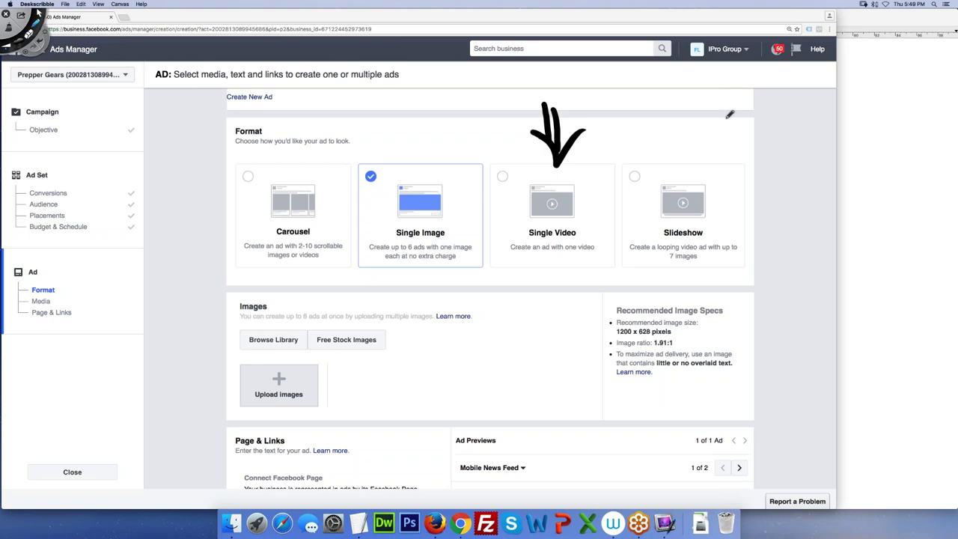
mouse_move(722, 118)
mouse_down()
mouse_move(708, 147)
mouse_move(755, 157)
mouse_up()
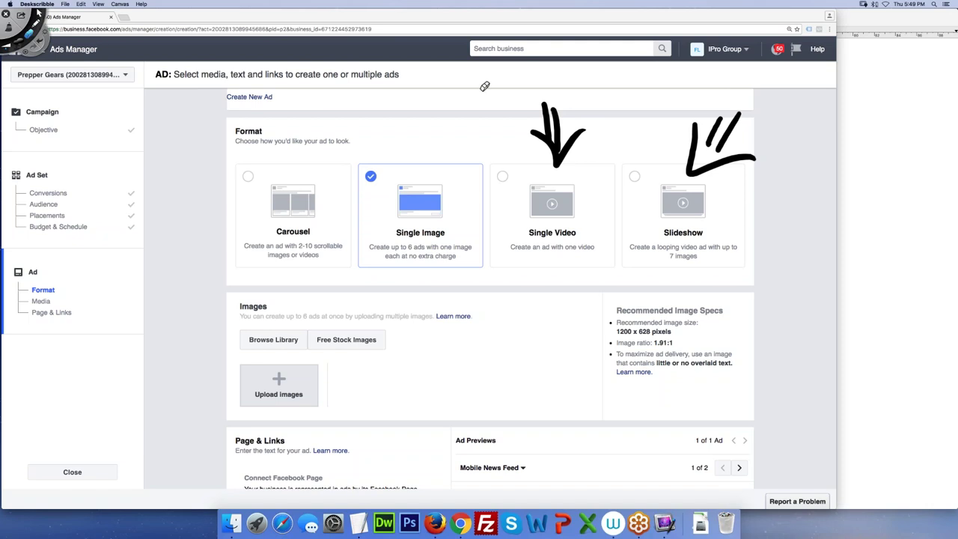
click(38, 13)
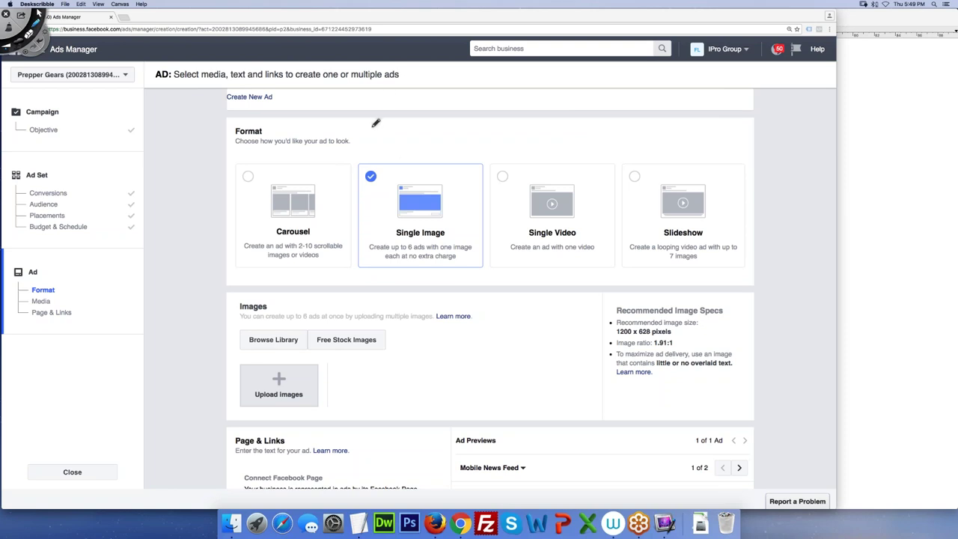
Write FREQUENCY with an up arrow and 1 MTH LATER SUCK above the ad formats.
click(357, 99)
mouse_move(358, 113)
mouse_down()
mouse_move(367, 97)
mouse_move(380, 109)
mouse_move(395, 98)
mouse_move(409, 105)
mouse_move(496, 93)
mouse_move(493, 113)
mouse_up()
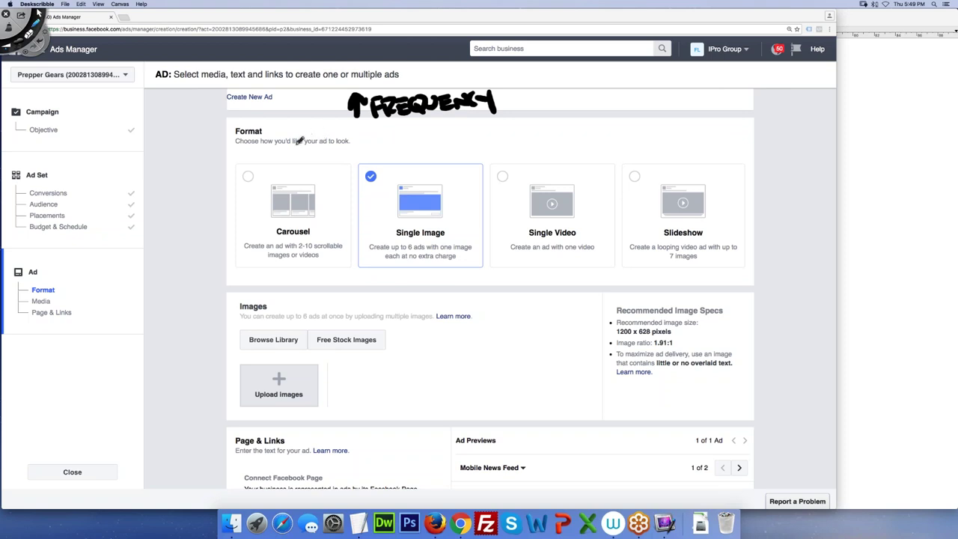
mouse_move(295, 136)
mouse_down()
mouse_move(382, 148)
mouse_move(423, 135)
mouse_move(457, 139)
mouse_move(449, 142)
mouse_move(471, 128)
mouse_move(478, 146)
mouse_up()
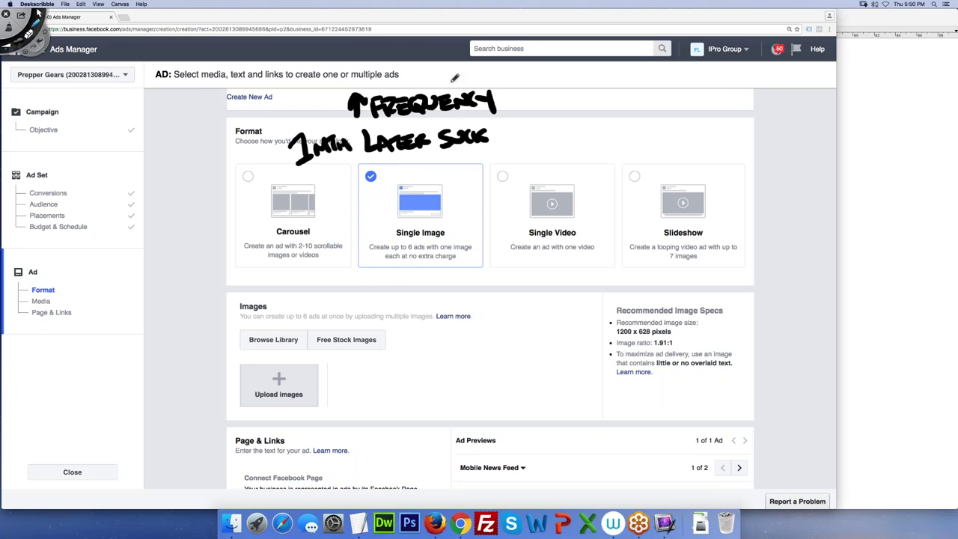
Draw an arrow up toward the space above Single Video and Slideshow, and write a circled CREATIVE REFRESHES MARKET there.
click(479, 200)
mouse_move(477, 235)
mouse_down()
mouse_move(507, 196)
mouse_move(517, 230)
mouse_up()
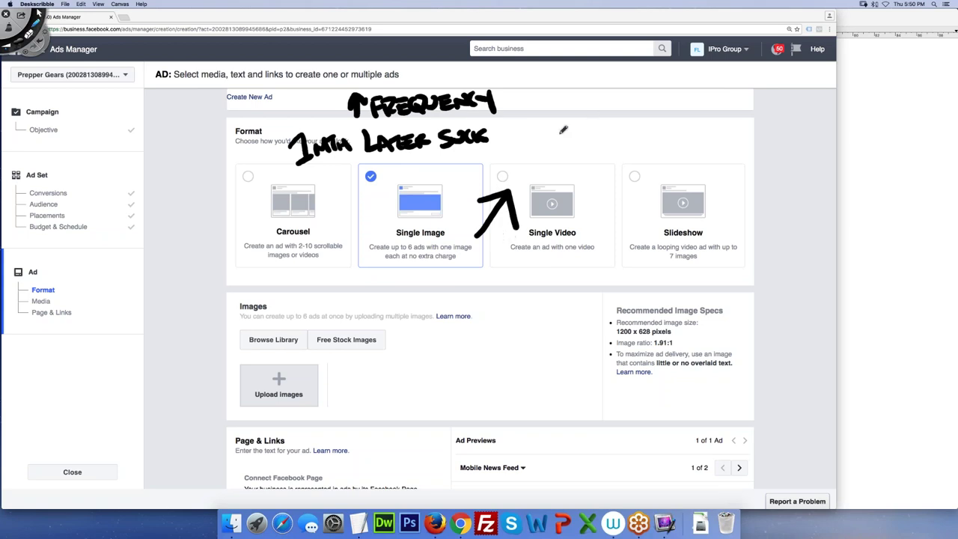
mouse_move(568, 119)
mouse_down()
mouse_move(577, 127)
mouse_move(606, 118)
mouse_move(627, 132)
mouse_move(637, 125)
mouse_move(591, 158)
mouse_move(638, 141)
mouse_move(643, 152)
mouse_move(672, 142)
mouse_up()
mouse_move(681, 138)
mouse_down()
mouse_move(699, 150)
mouse_move(714, 133)
mouse_move(736, 141)
mouse_move(781, 124)
mouse_move(789, 135)
mouse_up()
mouse_move(778, 100)
mouse_down()
mouse_move(689, 81)
mouse_move(558, 181)
mouse_move(744, 88)
mouse_up()
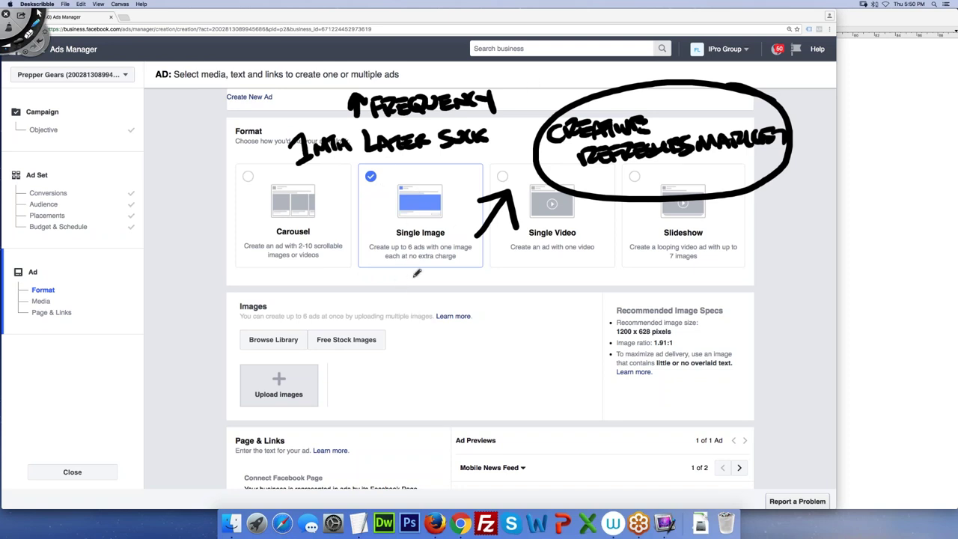
Write 1,000,000 REACH below the Single Image format, with 3% and a boxed 30,000 underneath.
mouse_move(394, 275)
mouse_down()
mouse_move(395, 291)
mouse_move(459, 275)
mouse_move(588, 277)
mouse_move(601, 279)
mouse_move(603, 291)
mouse_up()
mouse_move(410, 302)
mouse_down()
mouse_move(426, 319)
mouse_move(410, 330)
mouse_up()
drag(445, 304, 436, 338)
drag(448, 320, 453, 326)
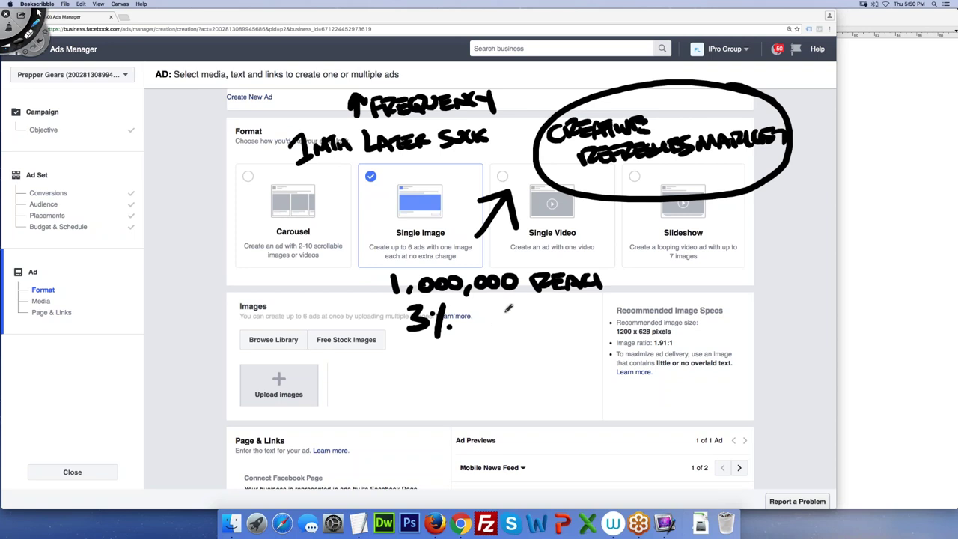
drag(496, 315, 495, 330)
mouse_move(485, 315)
mouse_down()
mouse_move(499, 332)
mouse_move(485, 341)
mouse_up()
drag(516, 321, 527, 346)
drag(548, 322, 580, 323)
mouse_move(472, 299)
mouse_down()
mouse_move(469, 309)
mouse_move(555, 361)
mouse_move(470, 302)
mouse_up()
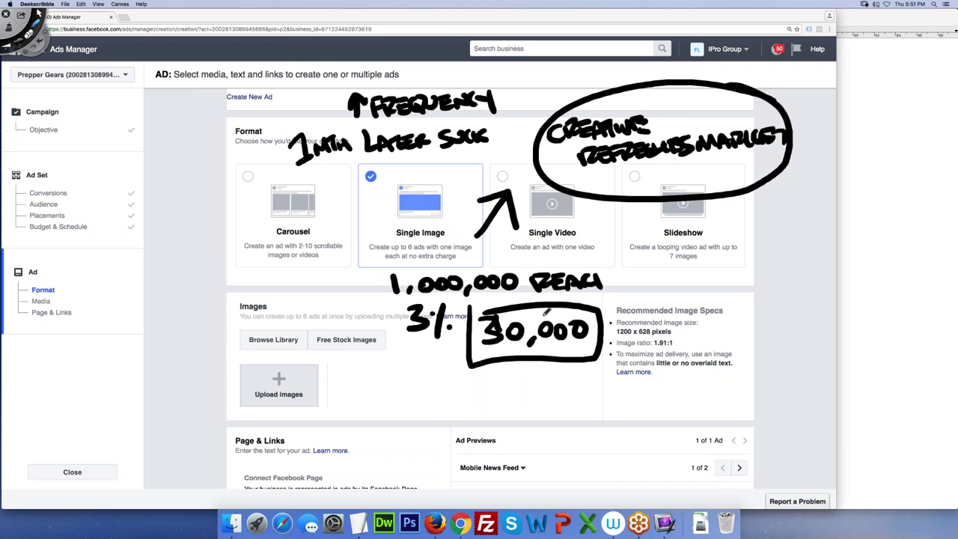
Write an equals sign and a circled 97% next to the reach calculation.
mouse_move(633, 288)
mouse_down()
mouse_move(663, 283)
mouse_move(660, 300)
mouse_up()
mouse_move(714, 268)
mouse_down()
mouse_move(683, 290)
mouse_move(707, 311)
mouse_up()
mouse_move(718, 261)
mouse_down()
mouse_move(746, 253)
mouse_move(737, 308)
mouse_up()
drag(754, 268, 756, 275)
drag(769, 259, 745, 311)
drag(766, 301, 767, 303)
drag(804, 262, 787, 237)
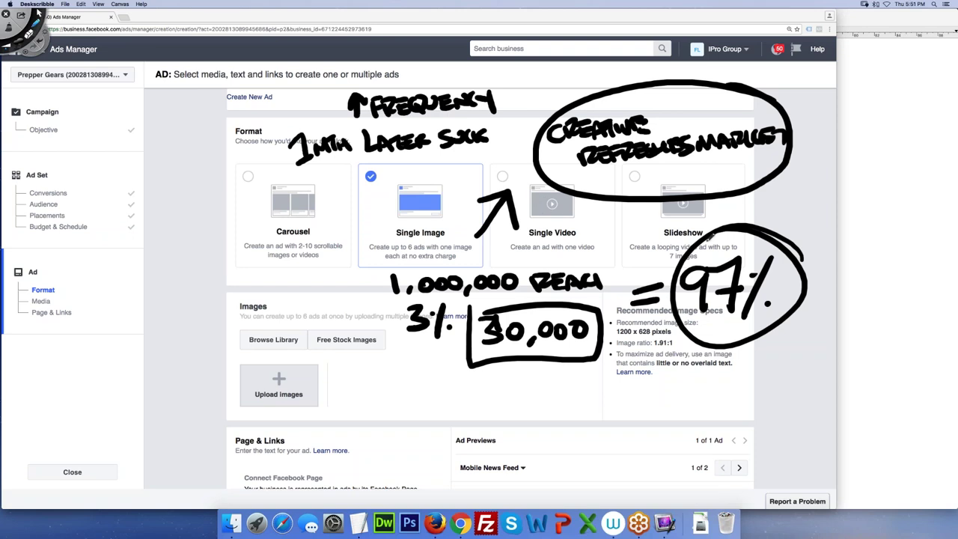
Draw an arrow from the circled CREATIVE REFRESHES MARKET note down to the 97%, and wipe all drawings.
drag(664, 196, 658, 229)
drag(720, 198, 697, 248)
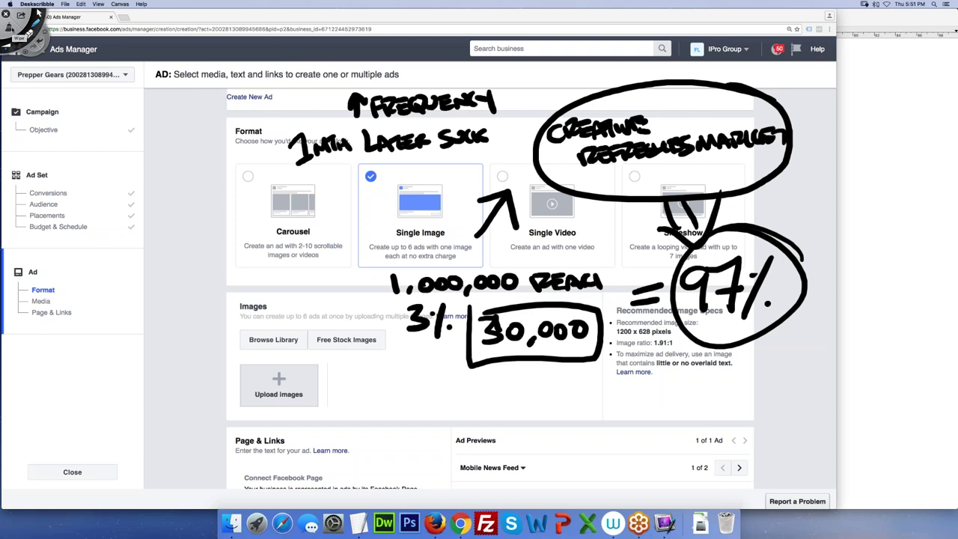
click(36, 11)
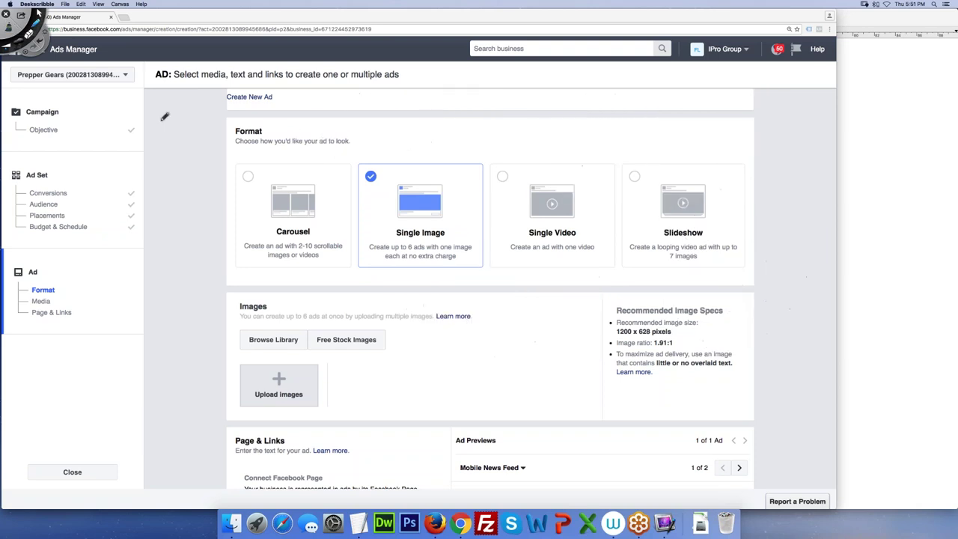
Expand the advanced options under Page & Links and review the ad's destination, text, link description, URL parameter and pixel tracking fields.
scroll(248, 147, down, 10)
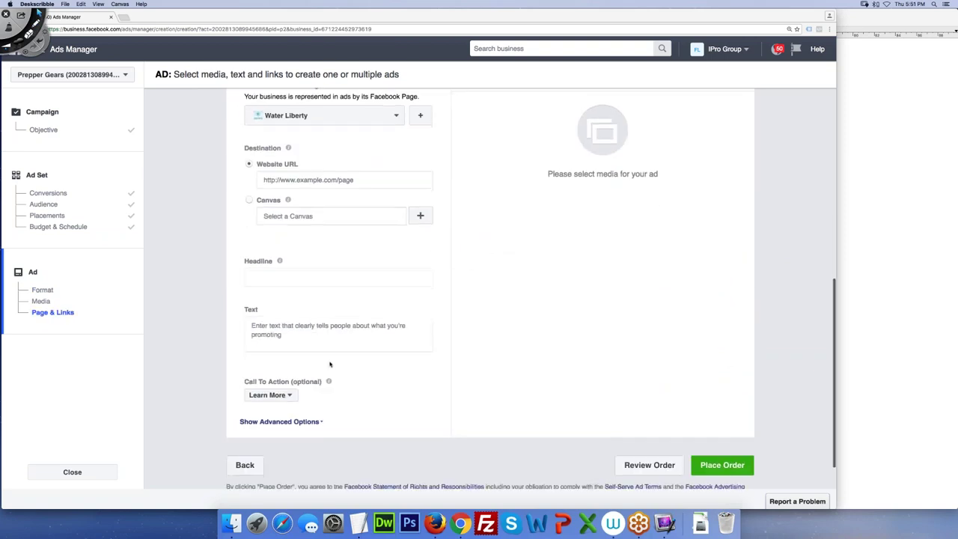
scroll(295, 374, down, 1)
click(309, 389)
click(308, 389)
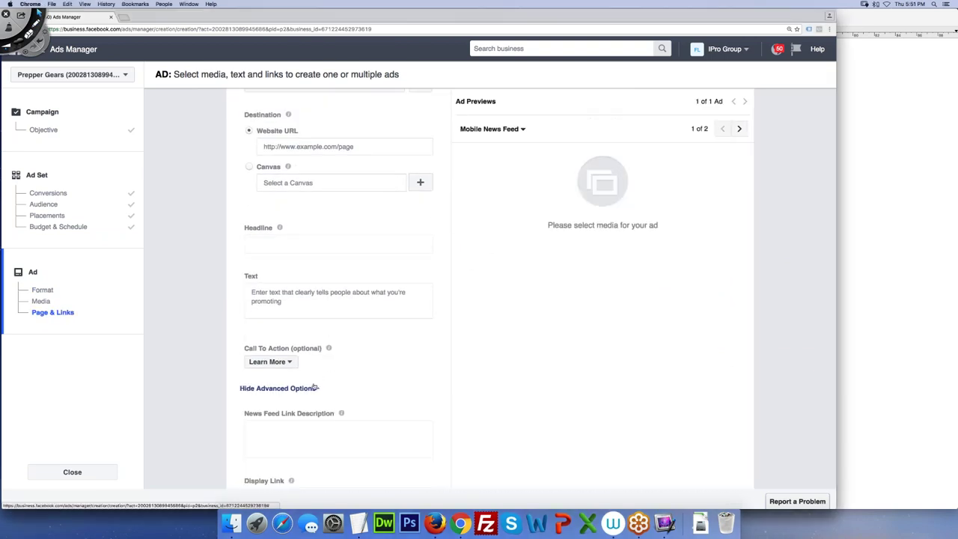
scroll(401, 383, down, 2)
scroll(401, 383, down, 5)
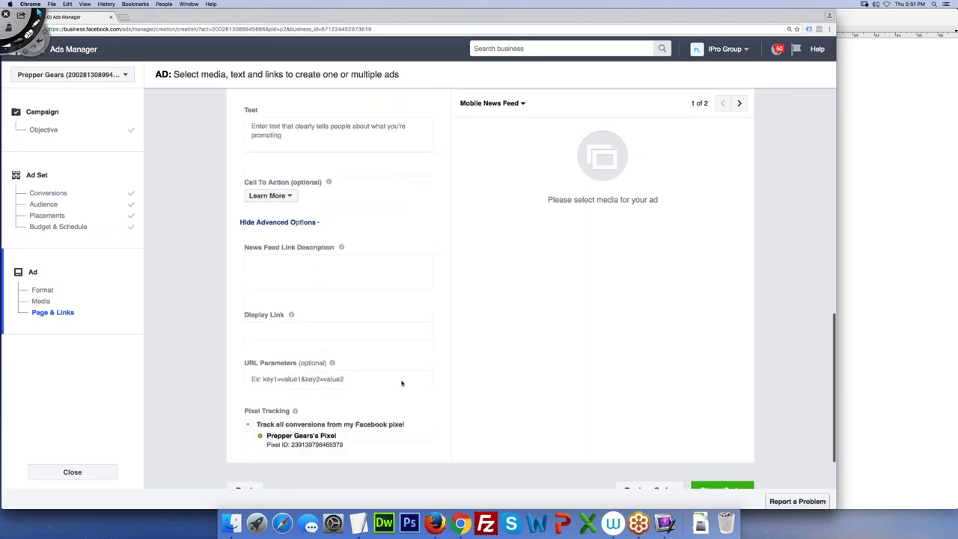
scroll(400, 383, up, 6)
scroll(401, 383, up, 1)
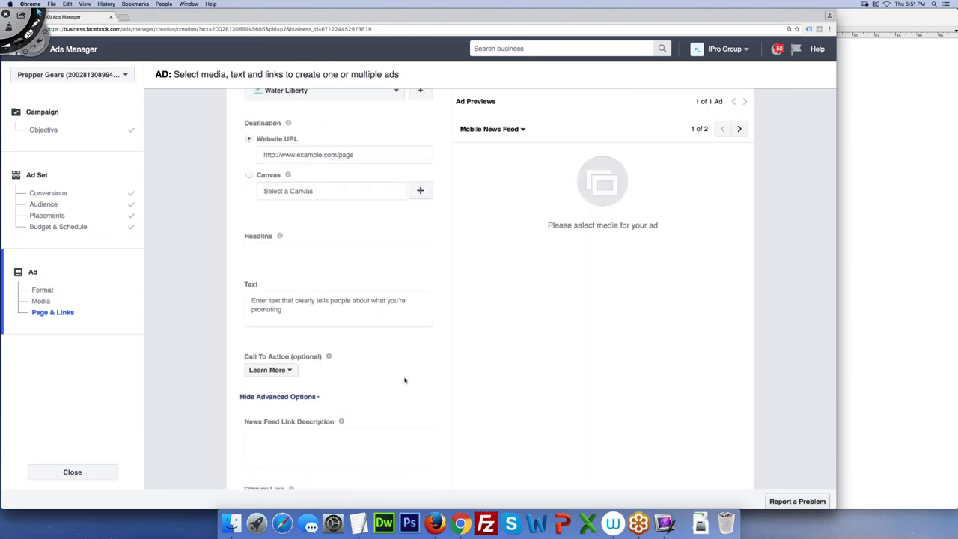
scroll(405, 380, up, 9)
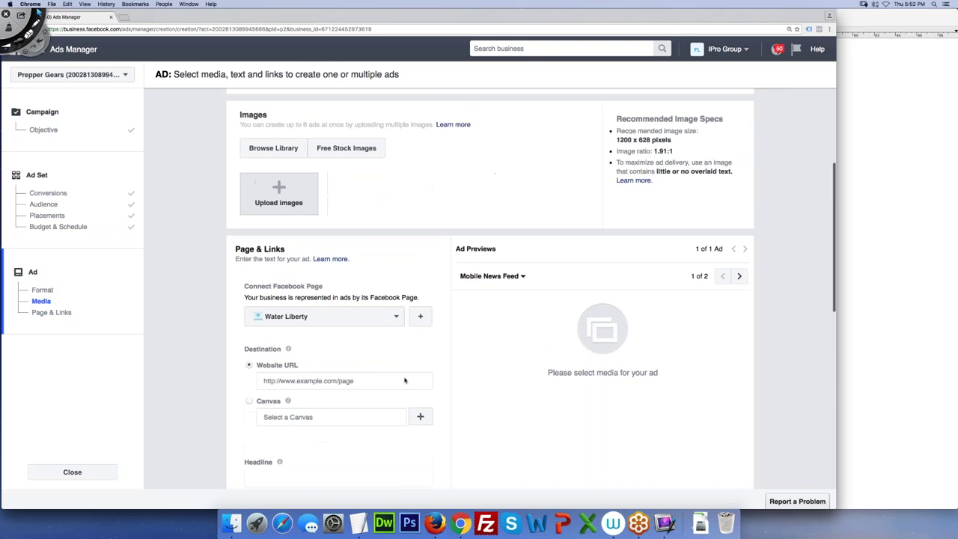
scroll(405, 380, up, 3)
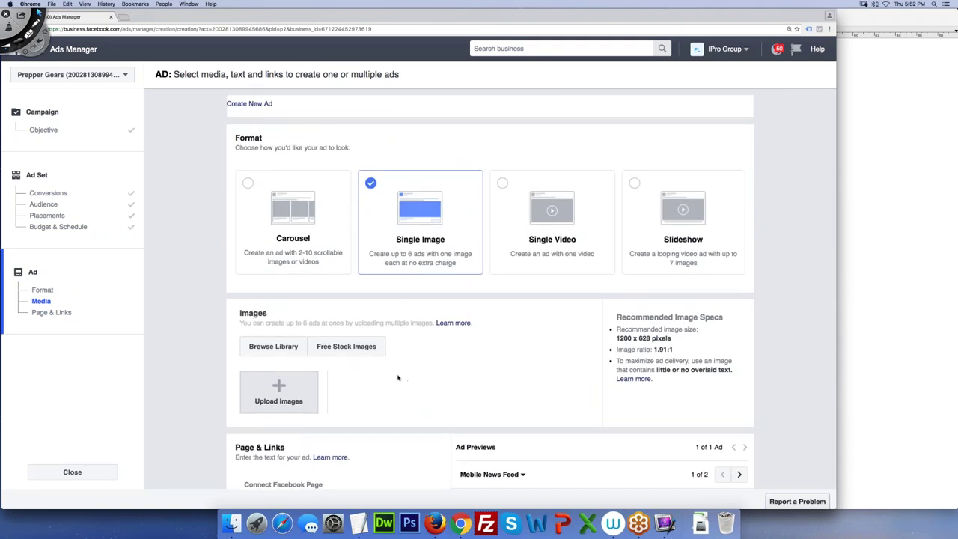
scroll(416, 397, down, 5)
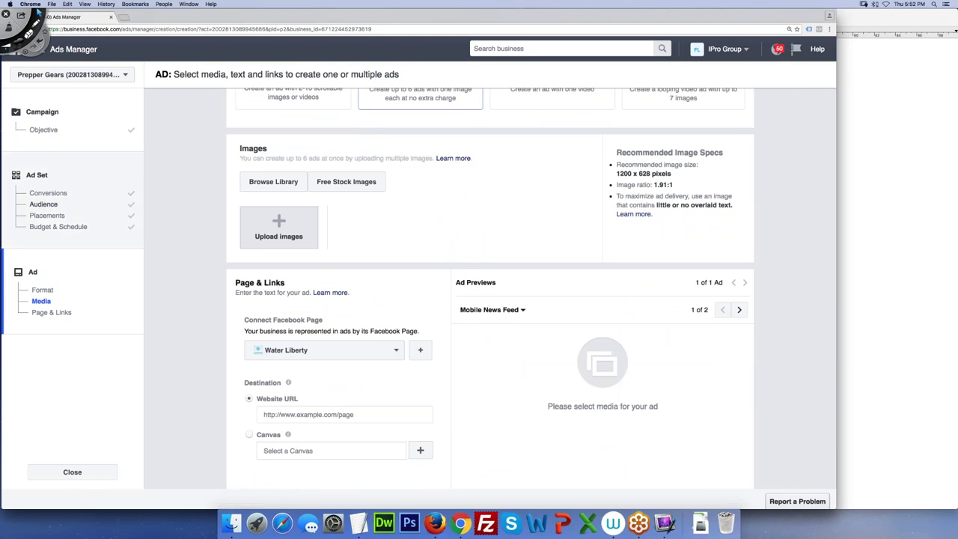
Change the campaign objective to Collect leads for your business and continue to the ad set.
click(43, 129)
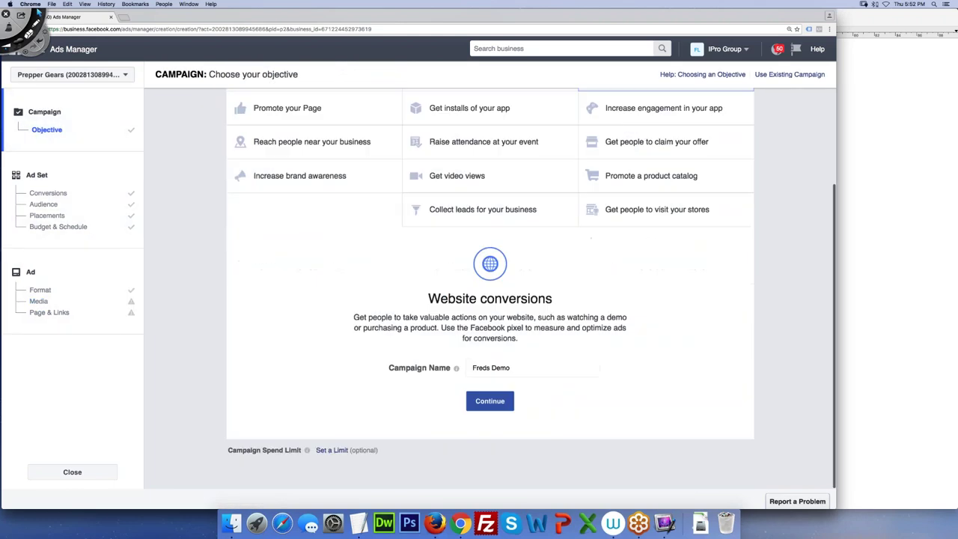
click(465, 214)
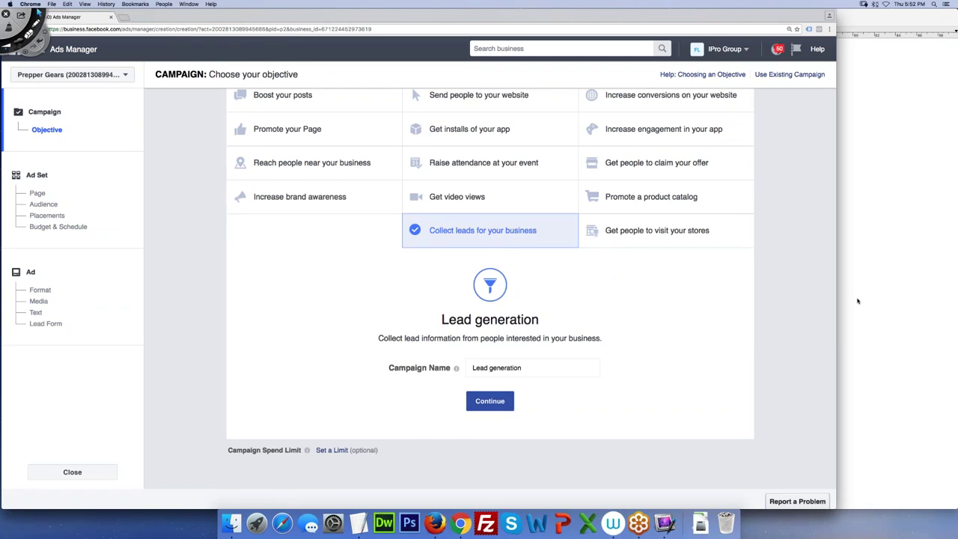
click(479, 402)
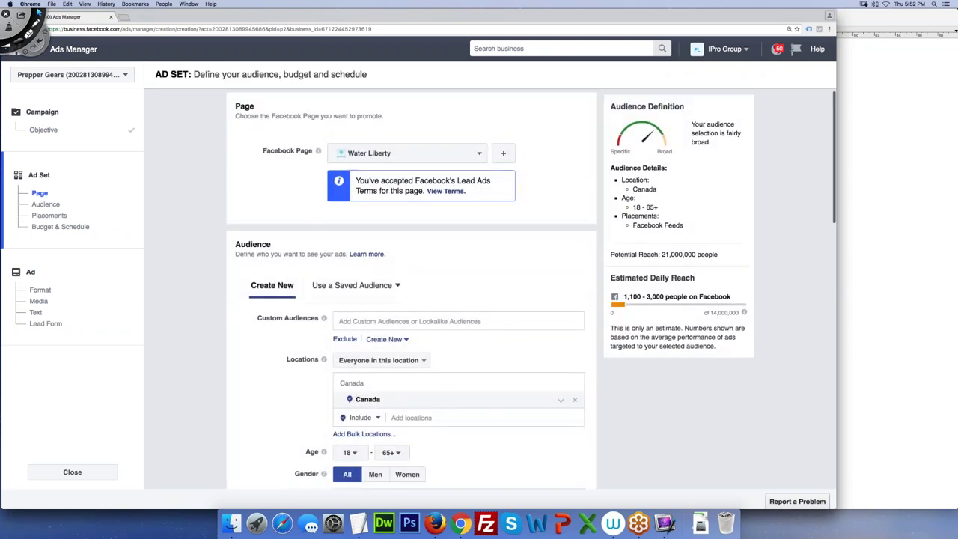
Choose Prepper Gears as the Facebook Page promoted by the lead generation ad set.
scroll(412, 291, down, 3)
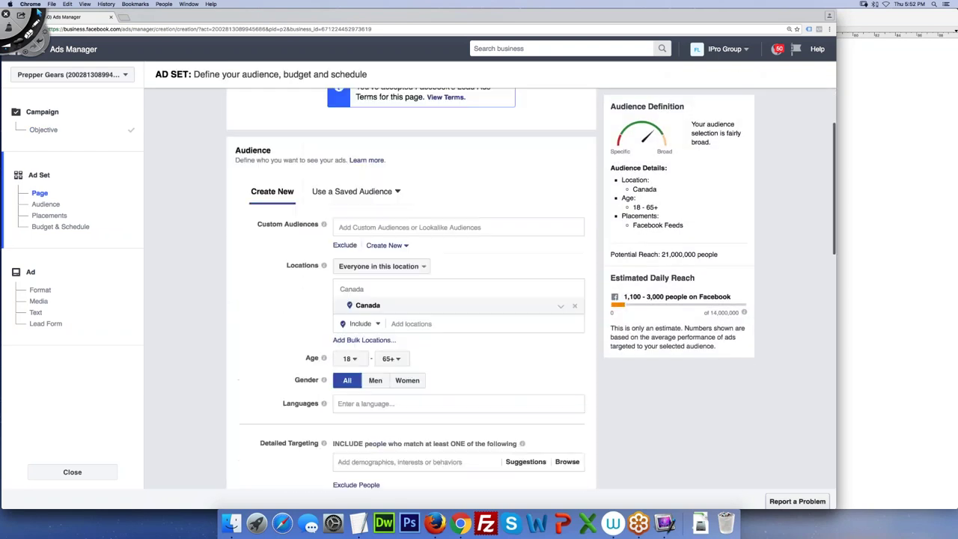
scroll(408, 224, up, 2)
click(408, 109)
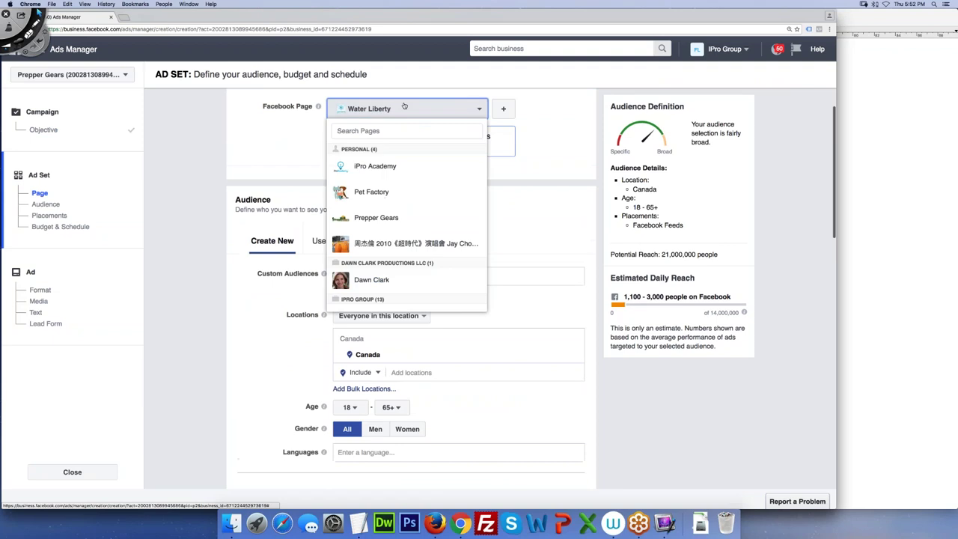
click(408, 222)
Examine the lead generation ad set's audience, placements, budget, optimization and delivery settings.
scroll(457, 254, down, 5)
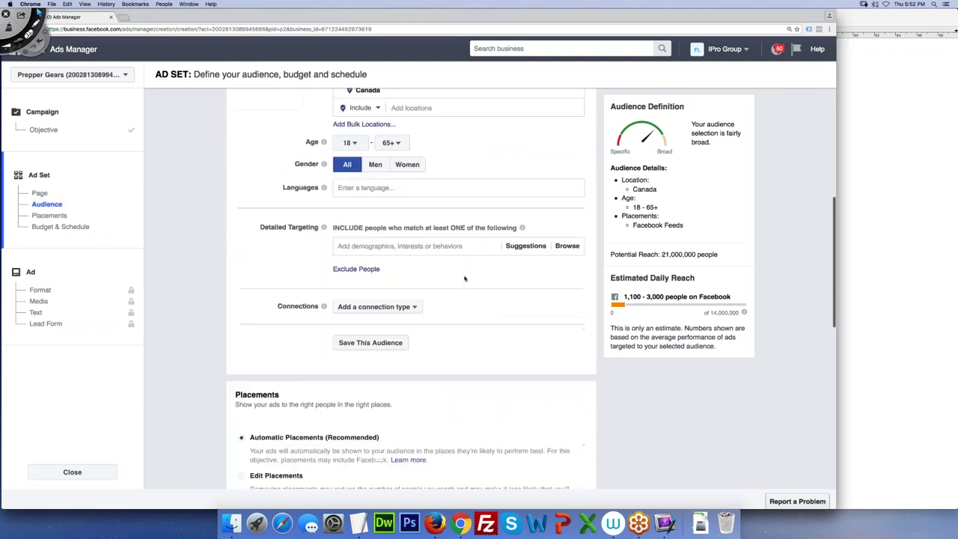
scroll(463, 278, down, 10)
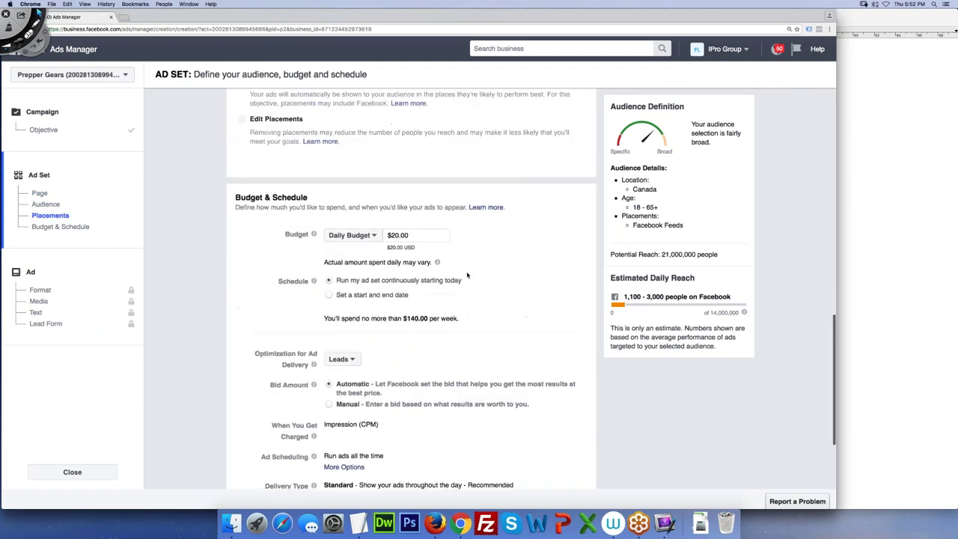
scroll(467, 275, up, 3)
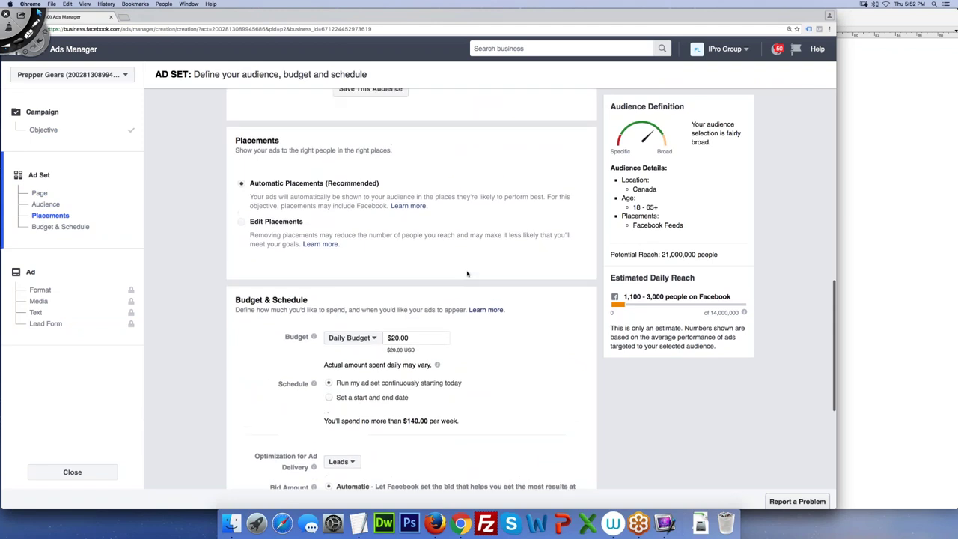
scroll(467, 274, down, 7)
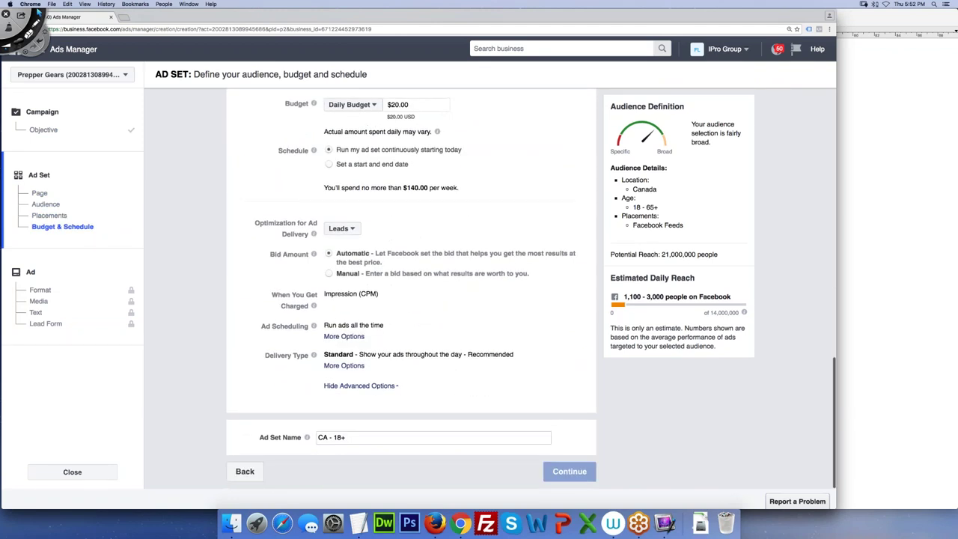
scroll(525, 352, up, 20)
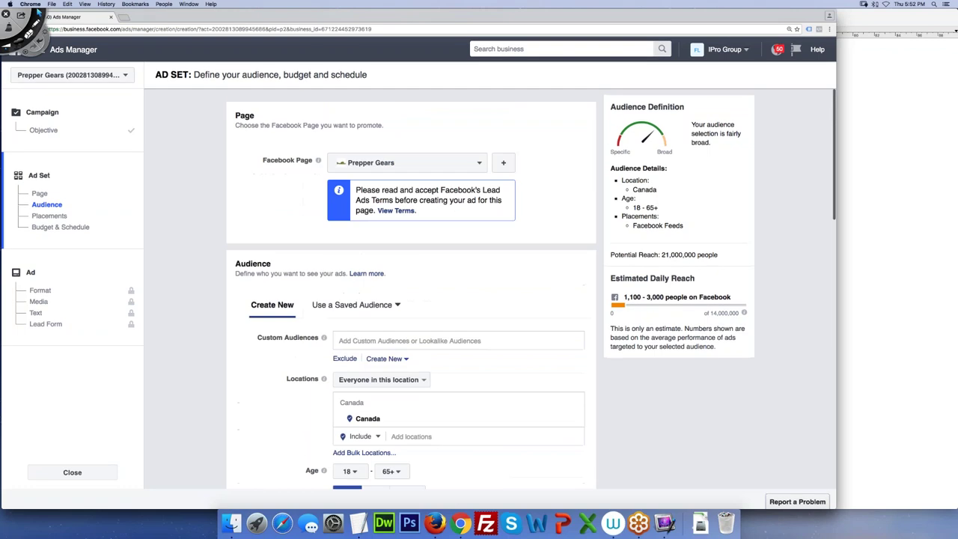
scroll(410, 288, down, 5)
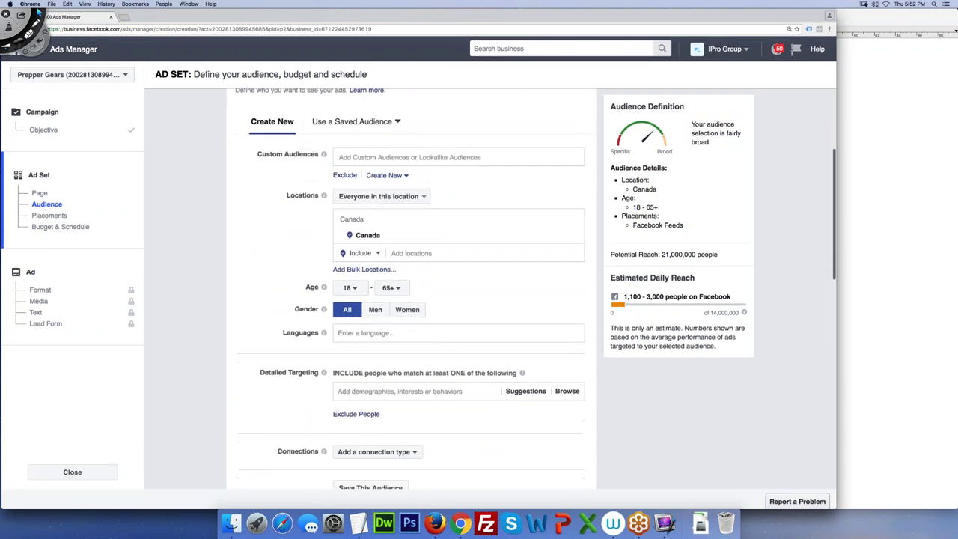
scroll(441, 309, down, 5)
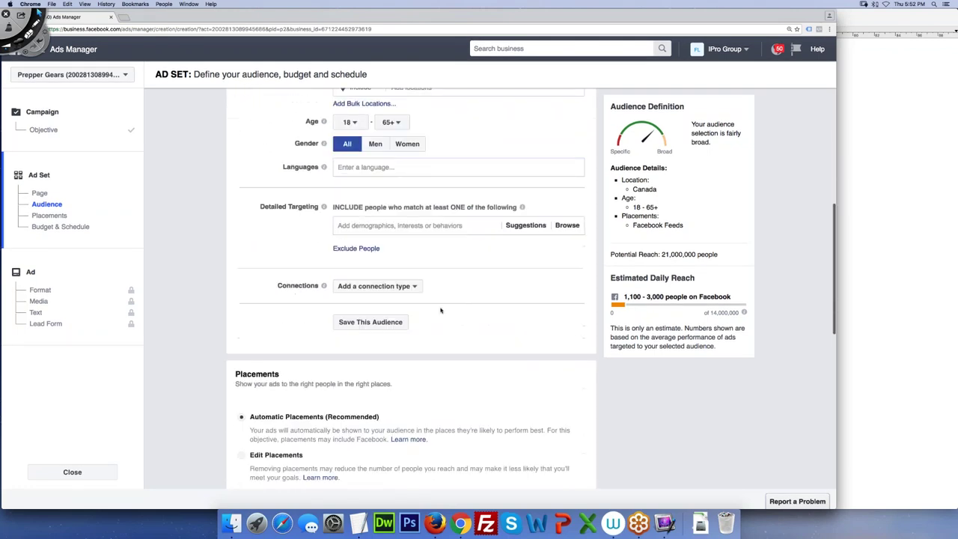
scroll(441, 310, down, 14)
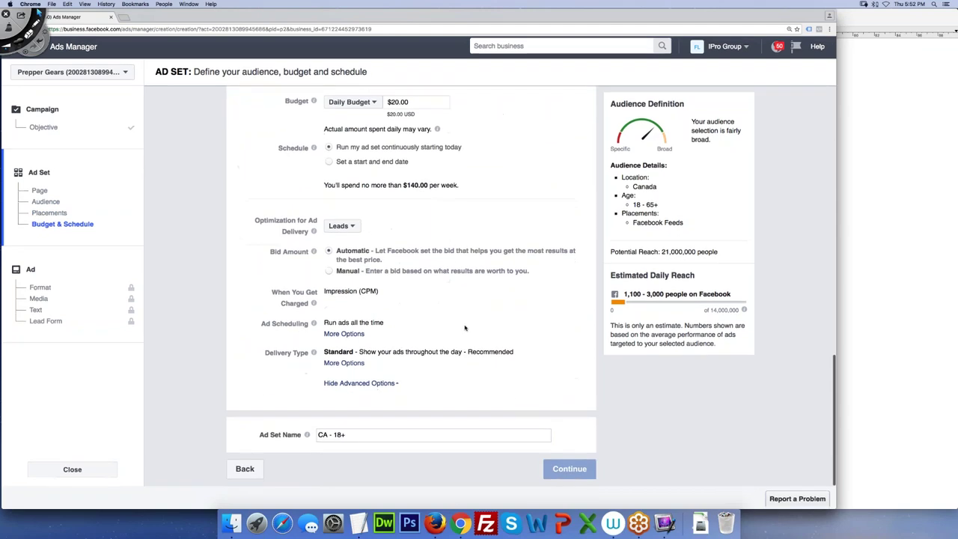
Open and accept Facebook's Lead Ads Terms for the Prepper Gears page, and continue to the ad setup.
mouse_move(573, 471)
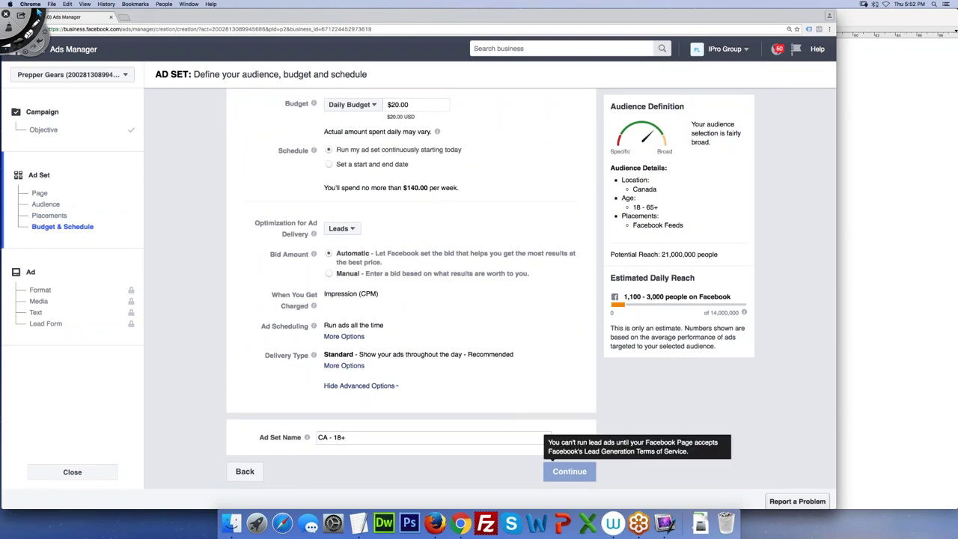
scroll(398, 215, up, 20)
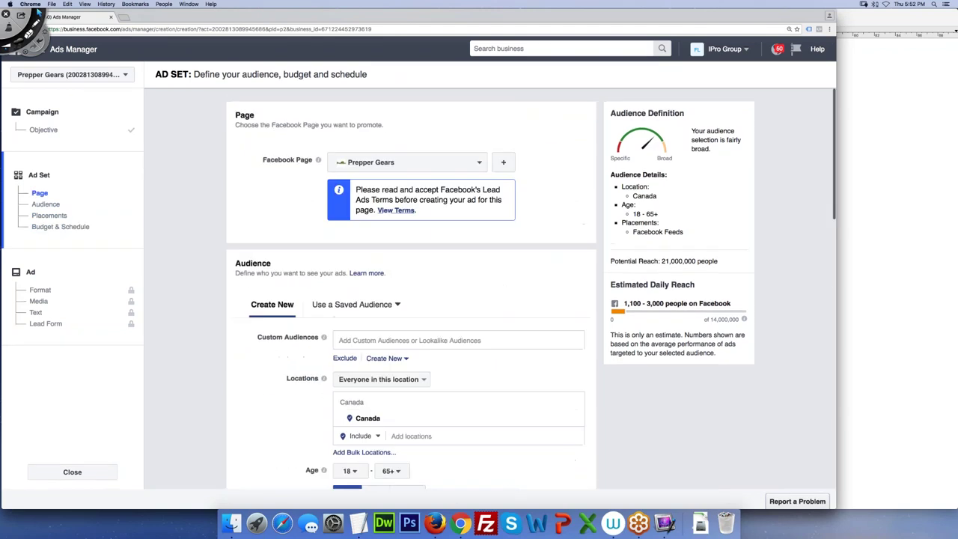
click(397, 210)
click(881, 485)
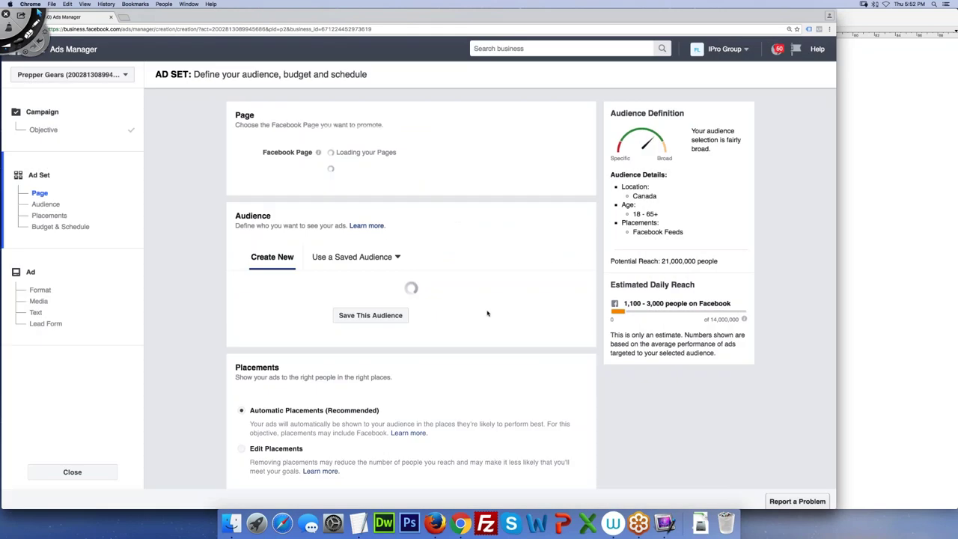
scroll(484, 314, down, 15)
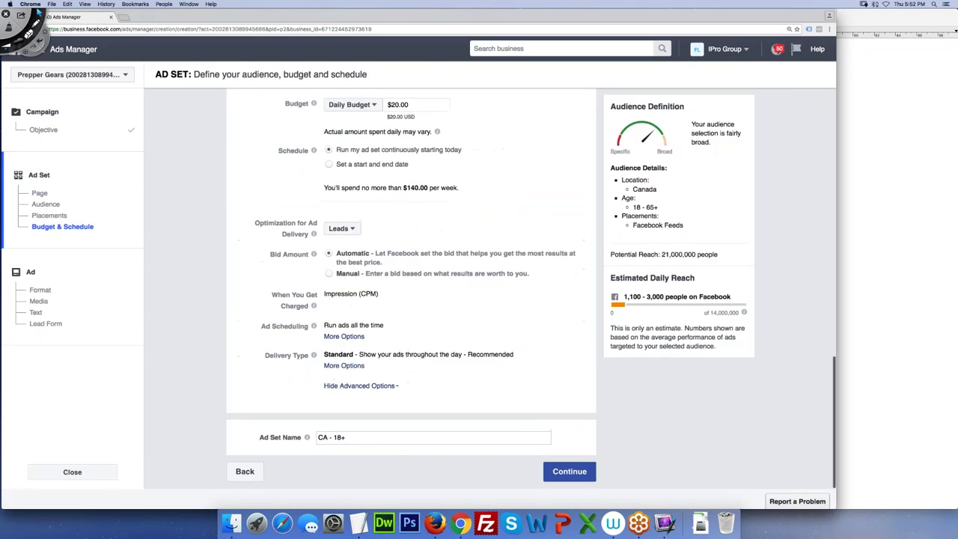
click(568, 471)
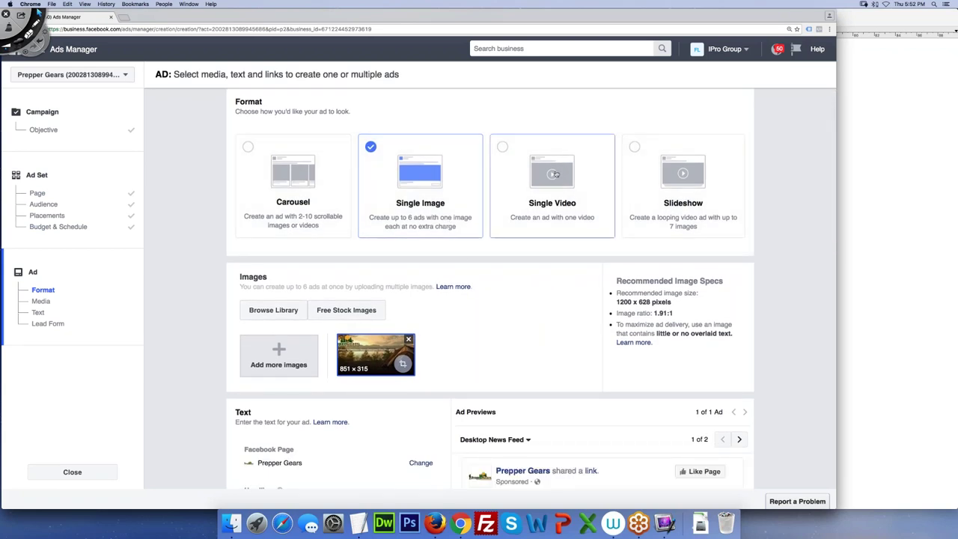
Look over the lead ad's format, image and preview, and set its headline to "Get 50% Off Our Next Purchase".
scroll(516, 243, down, 5)
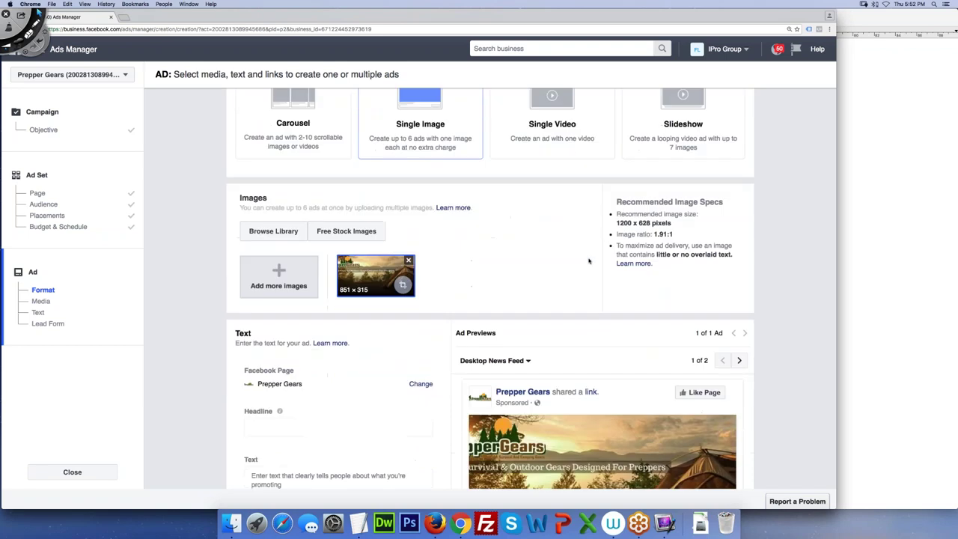
scroll(516, 243, down, 5)
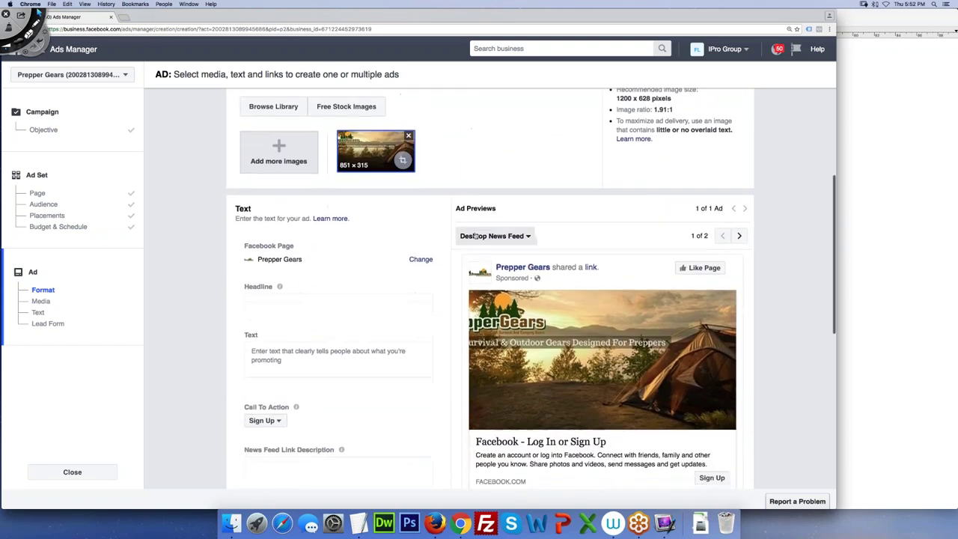
scroll(456, 235, down, 7)
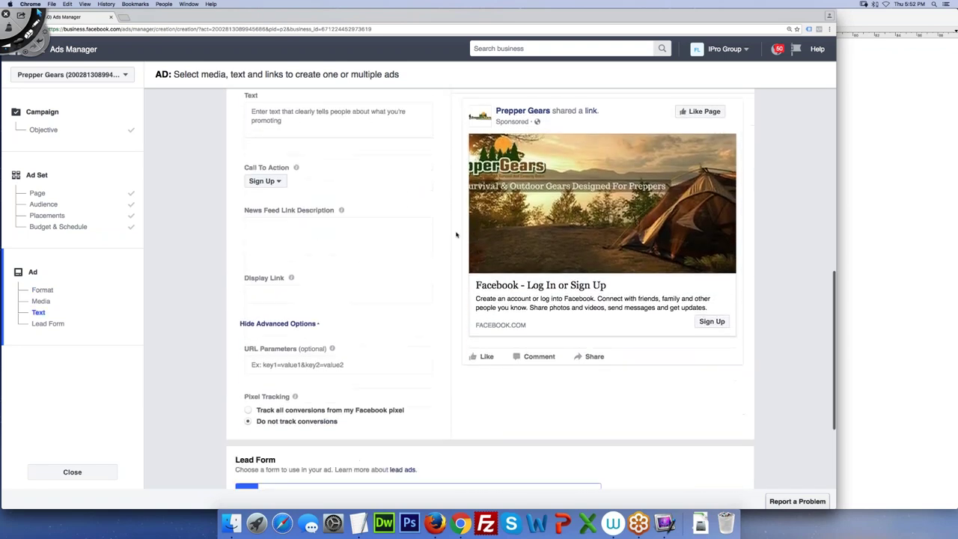
scroll(456, 235, up, 10)
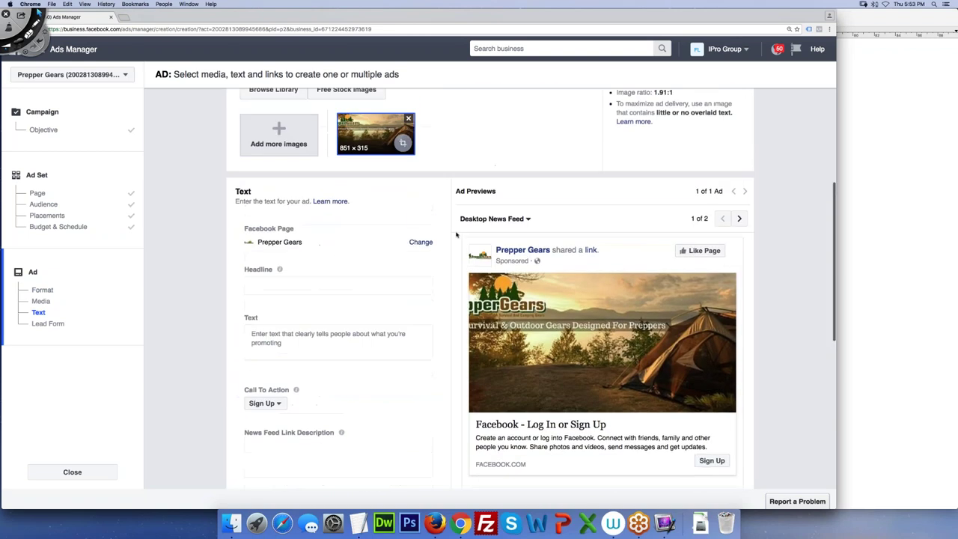
click(292, 283)
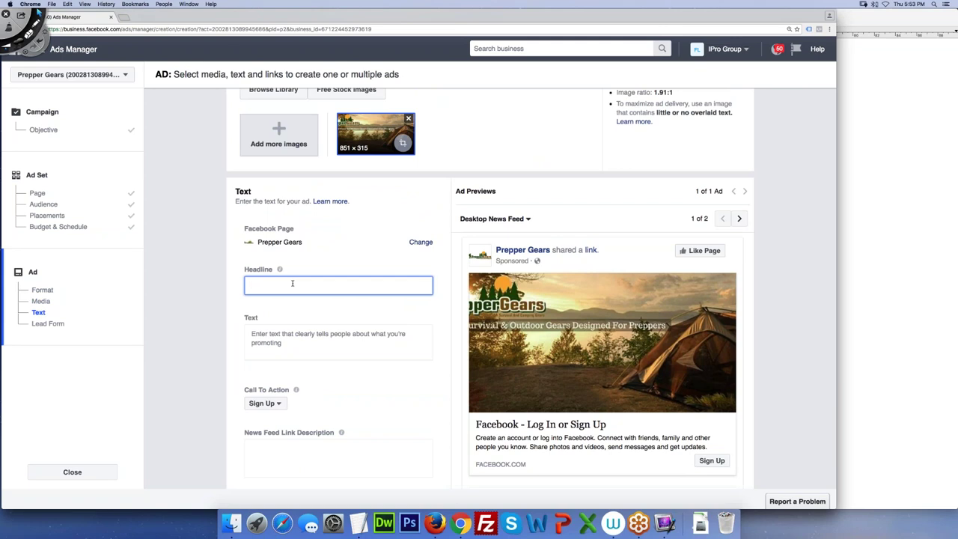
text(Up For)
key(super+a)
text(Get 50% Off)
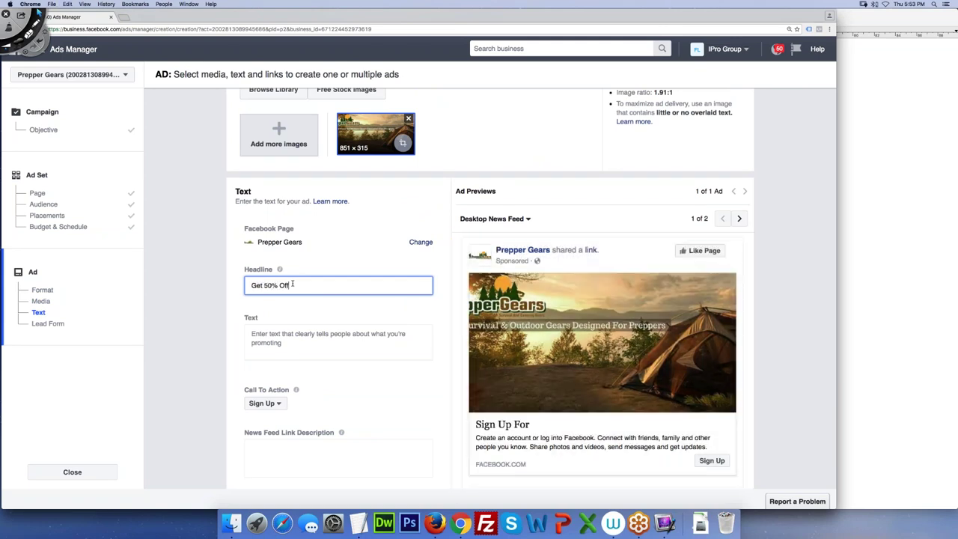
text( Our Next purchase)
key(BackSpace)
key(BackSpace)
key(BackSpace)
key(BackSpace)
key(BackSpace)
key(BackSpace)
text(Purchase)
Set the ad's text to "Sign Up Our Newsletter And Receive A 50% Discounted Coupon To Our Entire Collections Of Outdoor Gears!".
key(Tab)
text(Sig)
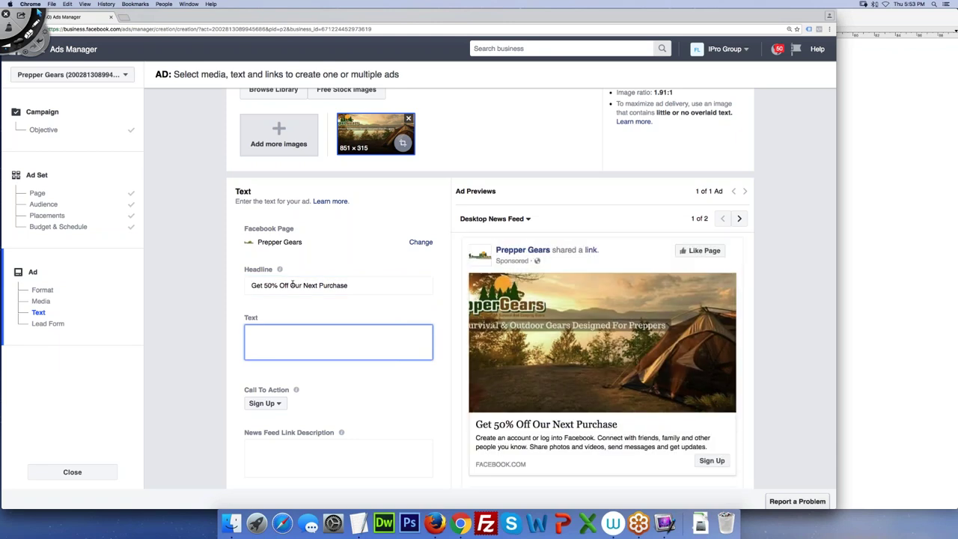
text(Sign Up Ou rNe)
key(BackSpace)
key(BackSpace)
text(r Newsletter And Receive A )
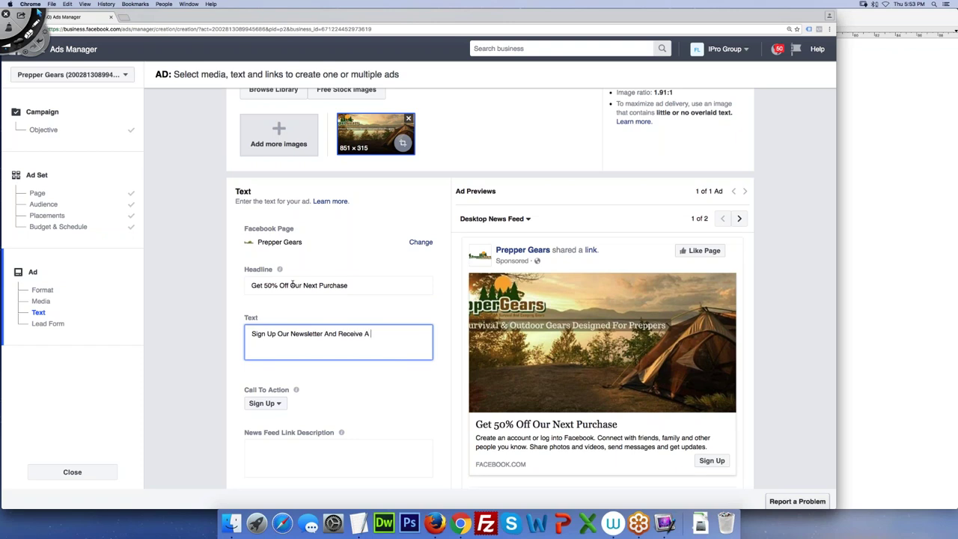
text(50% Discounted Coupon To Our Entire Collections)
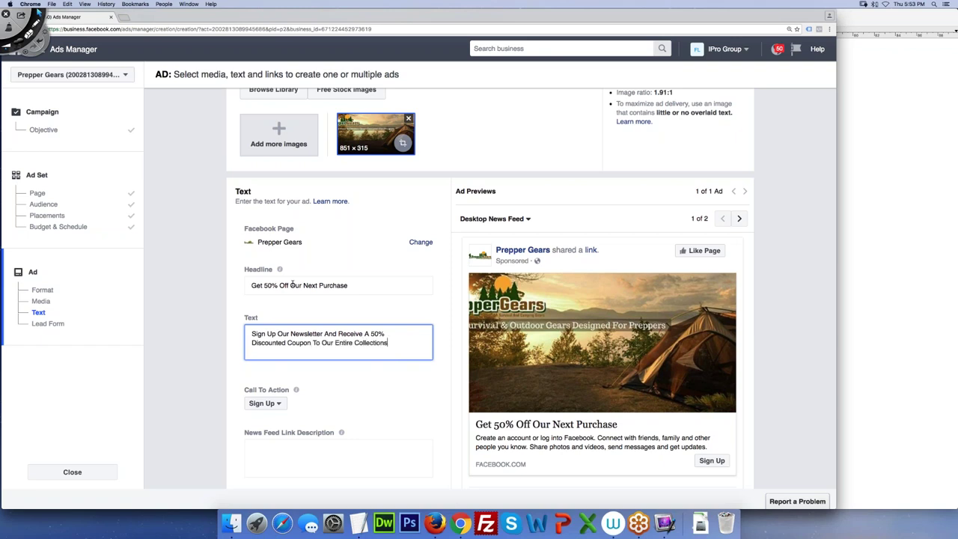
text( Of Out)
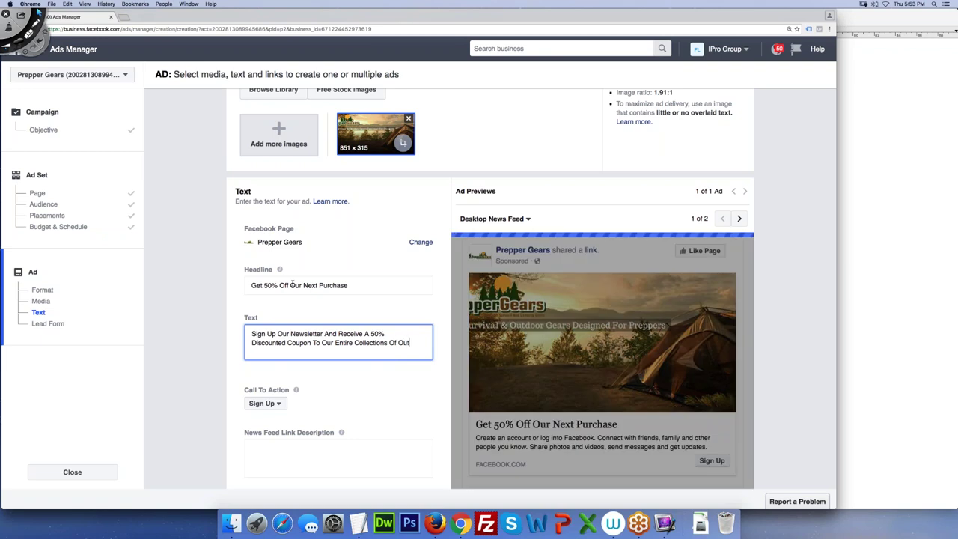
text(door Gears)
text(!)
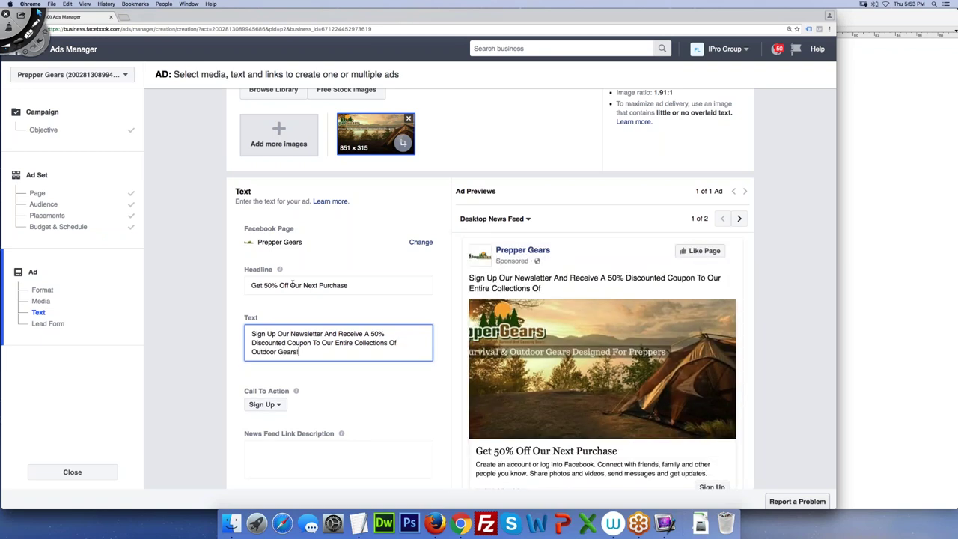
Set the ad's News Feed link description to "Just Click The Sign Up Button ==>".
scroll(338, 299, down, 3)
click(292, 350)
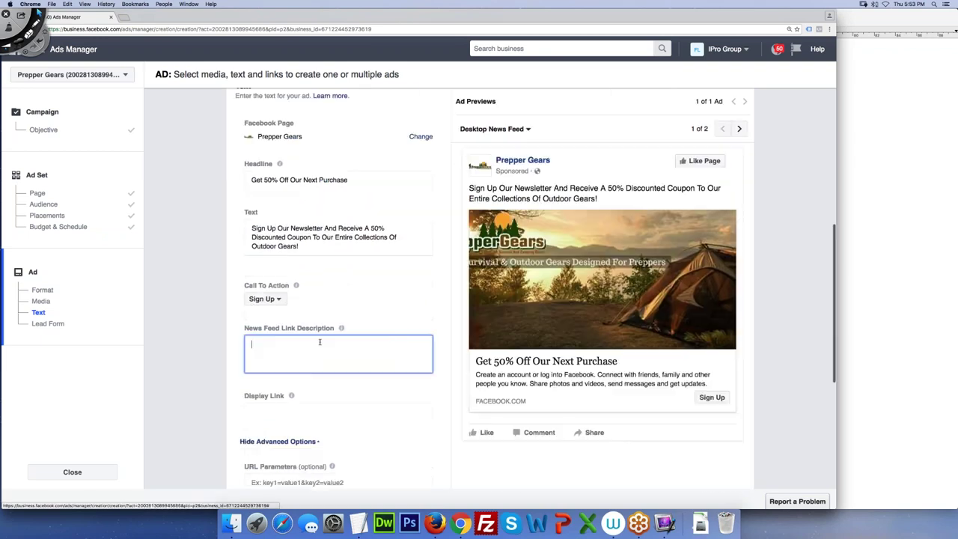
scroll(292, 348, down, 2)
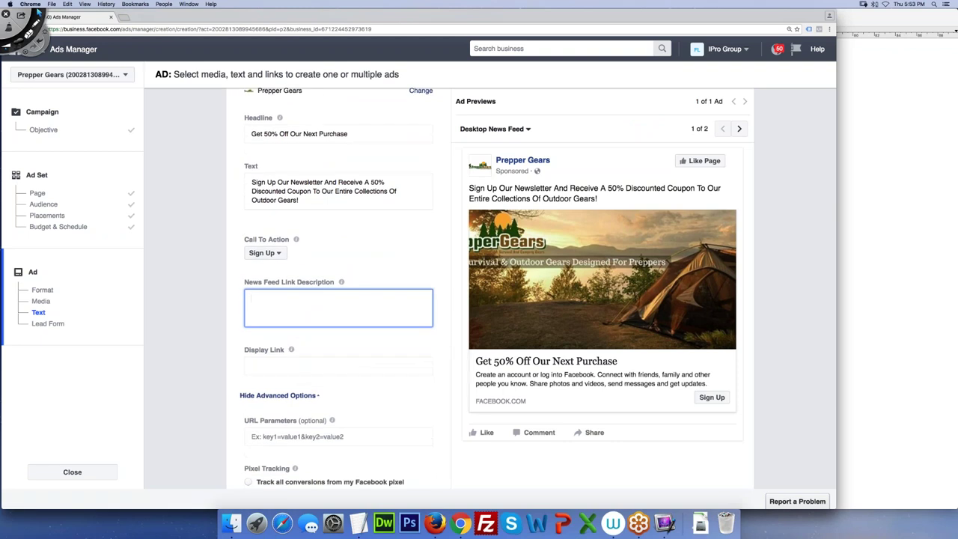
text(Just Click The Sign Up Button ==)
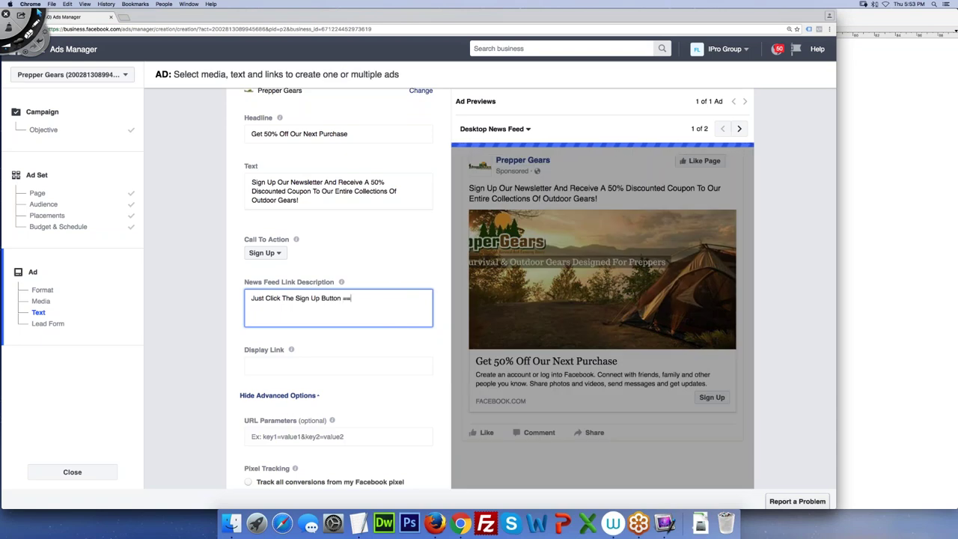
text(>)
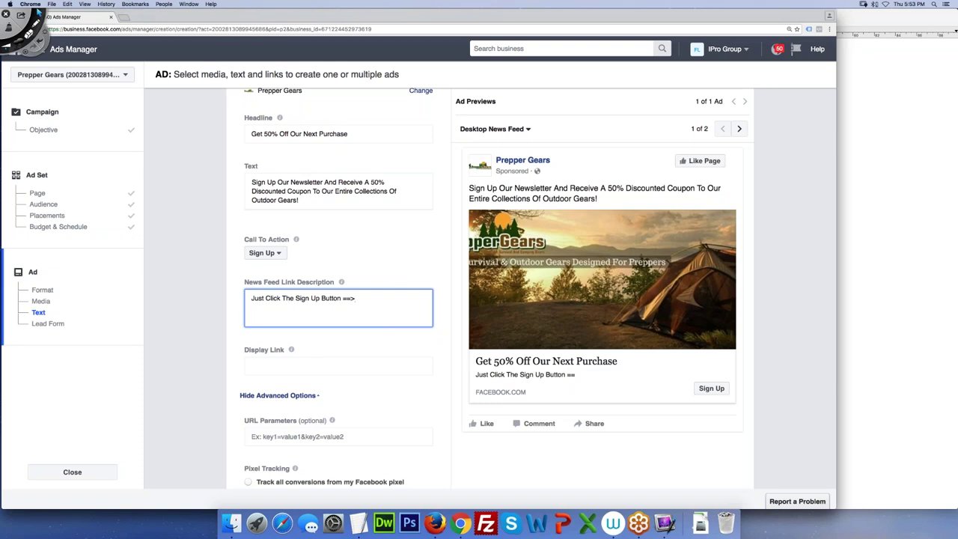
click(872, 303)
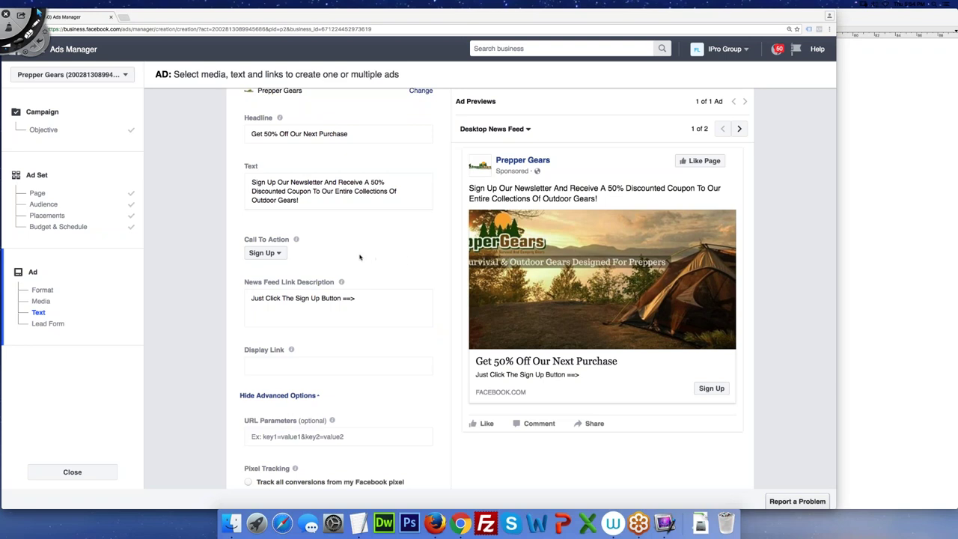
scroll(351, 261, down, 3)
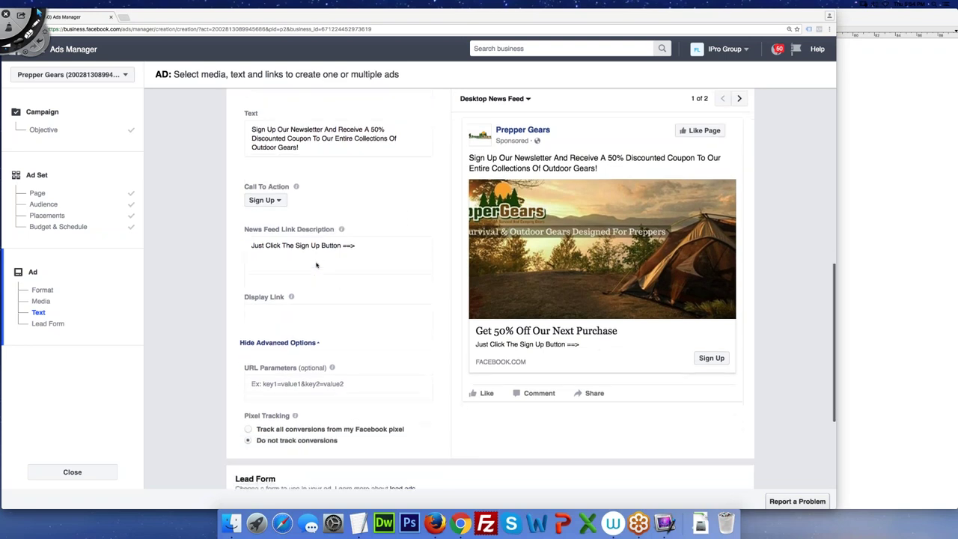
click(344, 272)
click(344, 272)
text(ww)
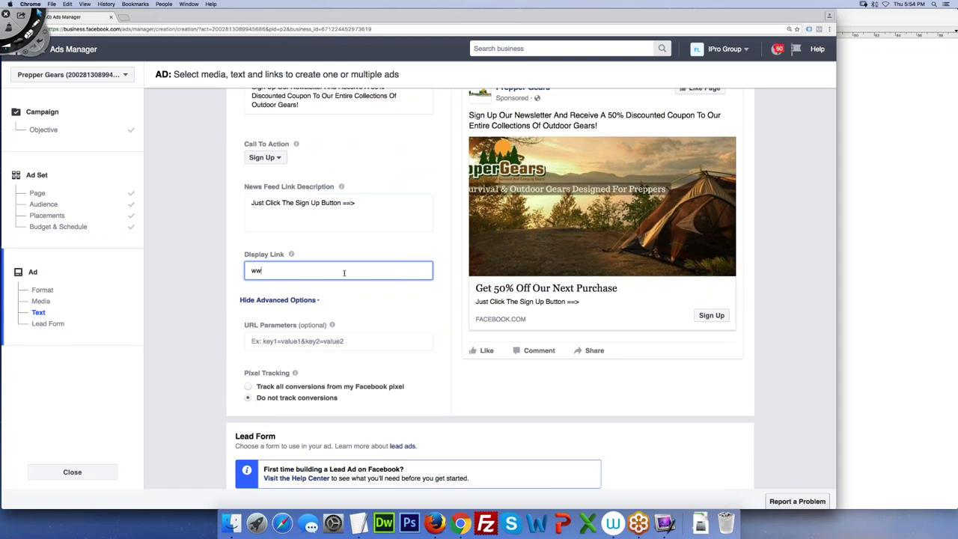
text(w.PrepperGears.com)
click(193, 348)
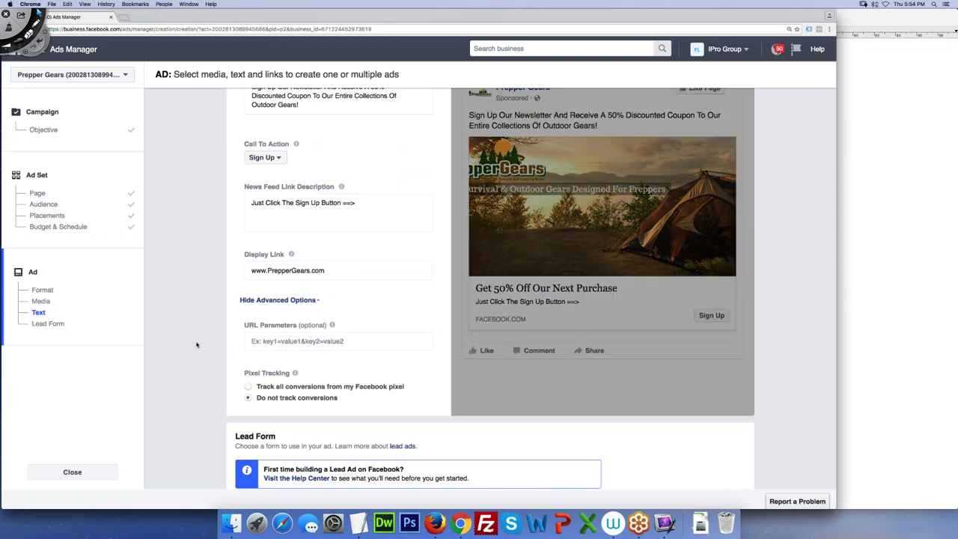
scroll(191, 347, down, 2)
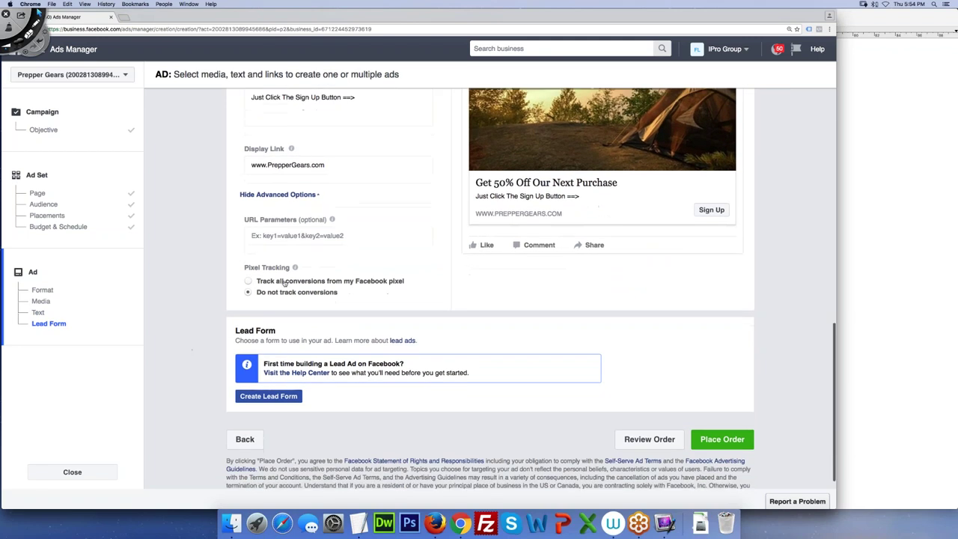
click(285, 282)
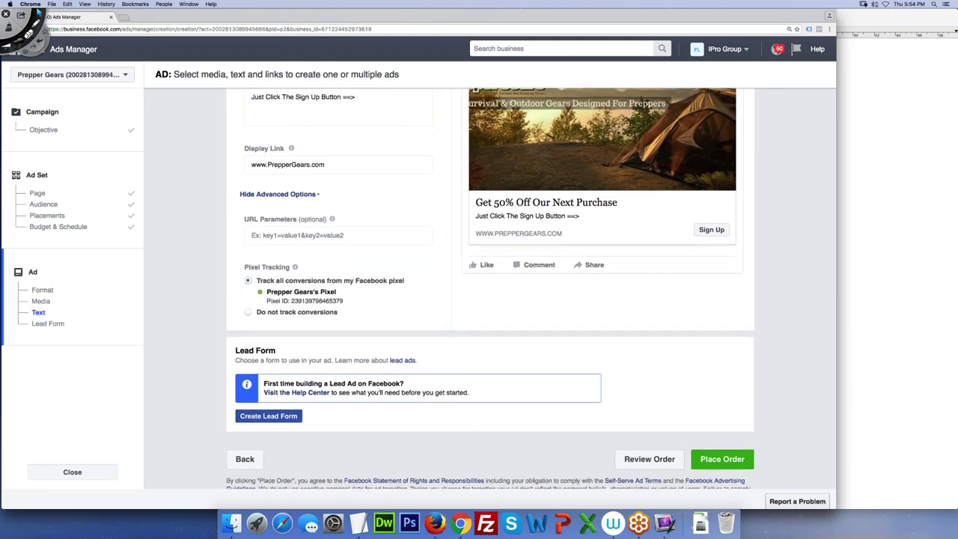
Create a new lead form named with the presenter's first name plus "Demo", and check its advanced options for organic leads.
scroll(326, 333, down, 2)
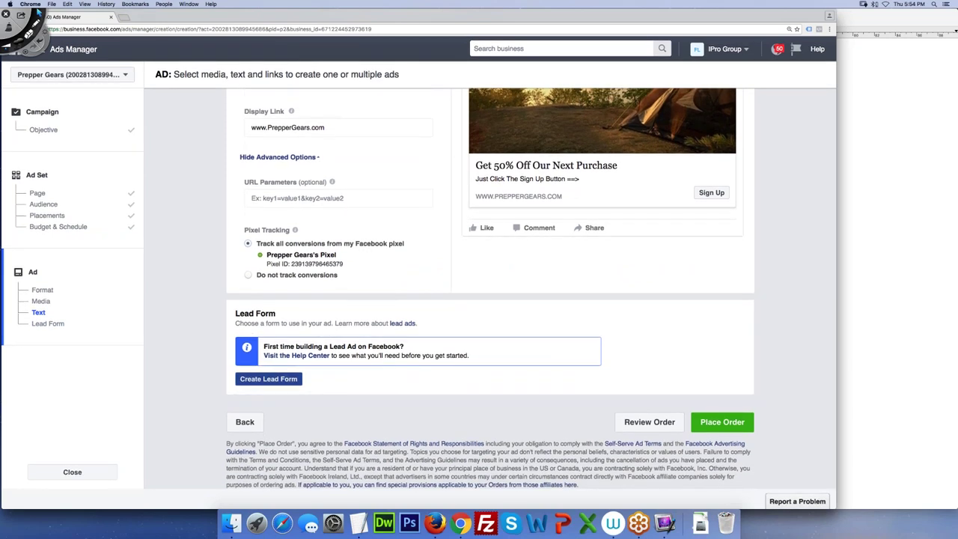
click(285, 380)
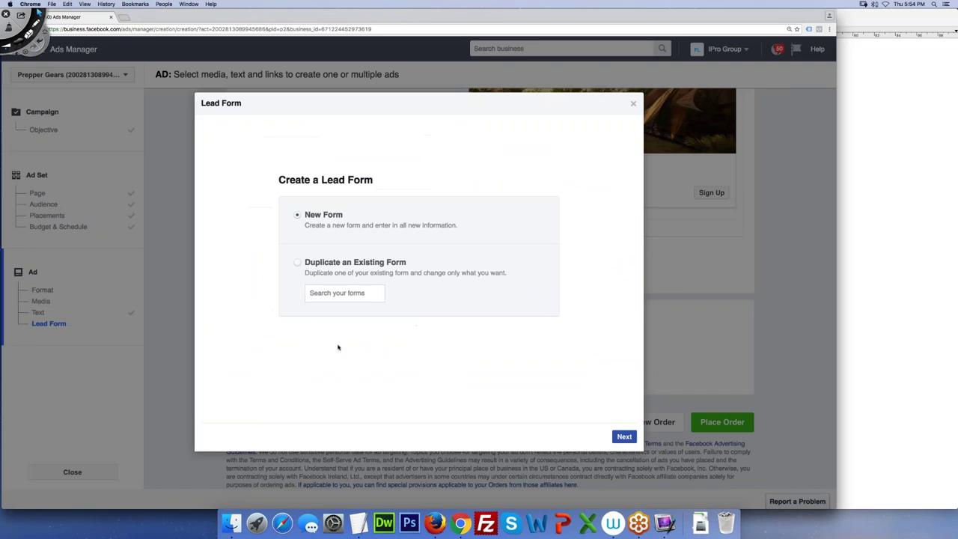
click(624, 436)
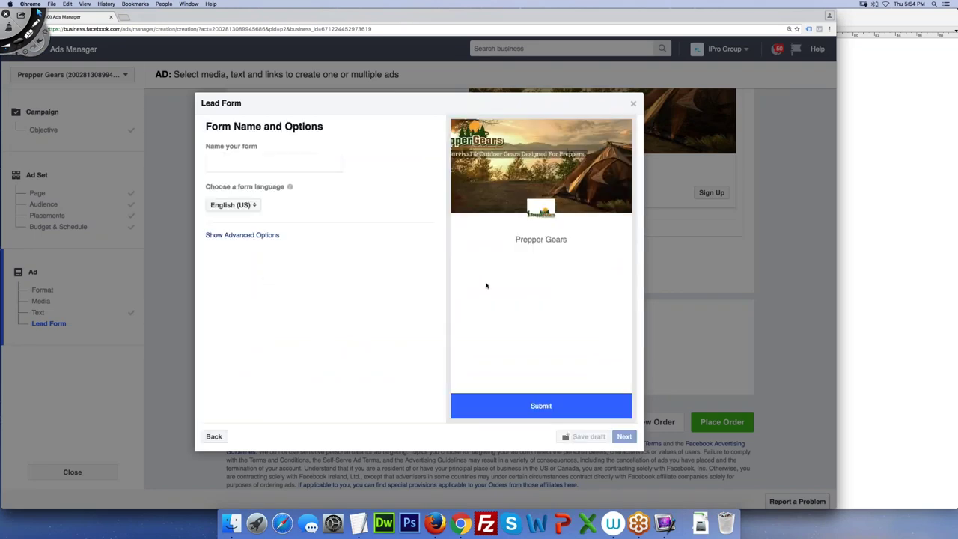
click(327, 165)
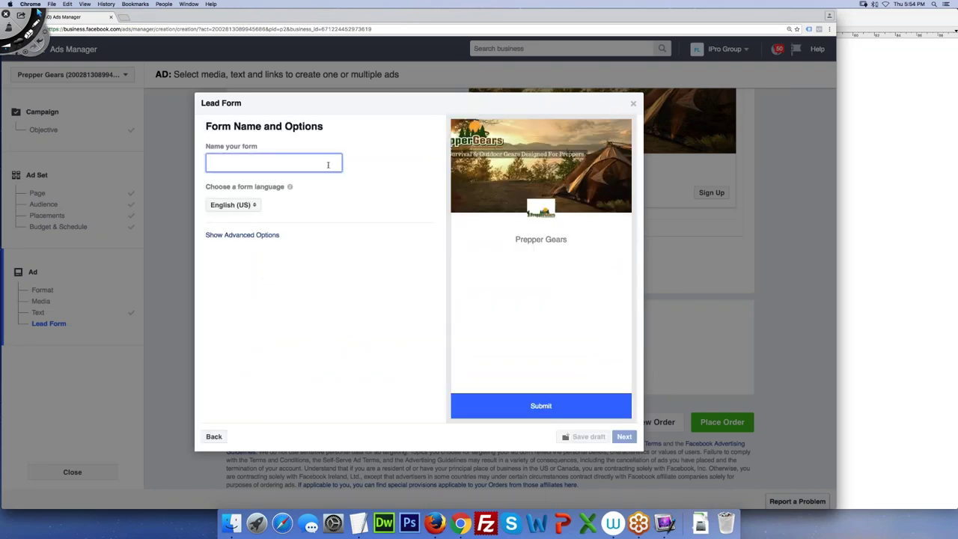
text(Fred Demo)
click(242, 235)
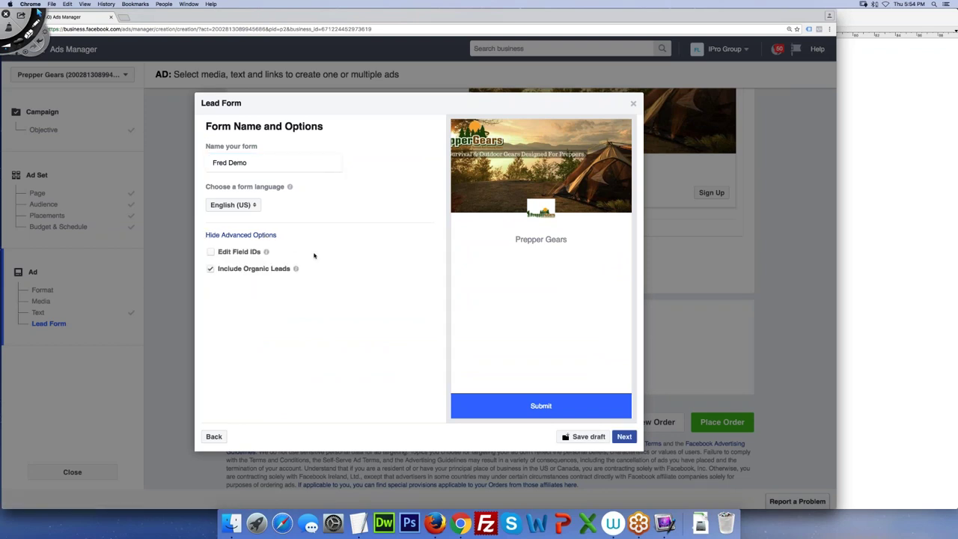
mouse_move(296, 269)
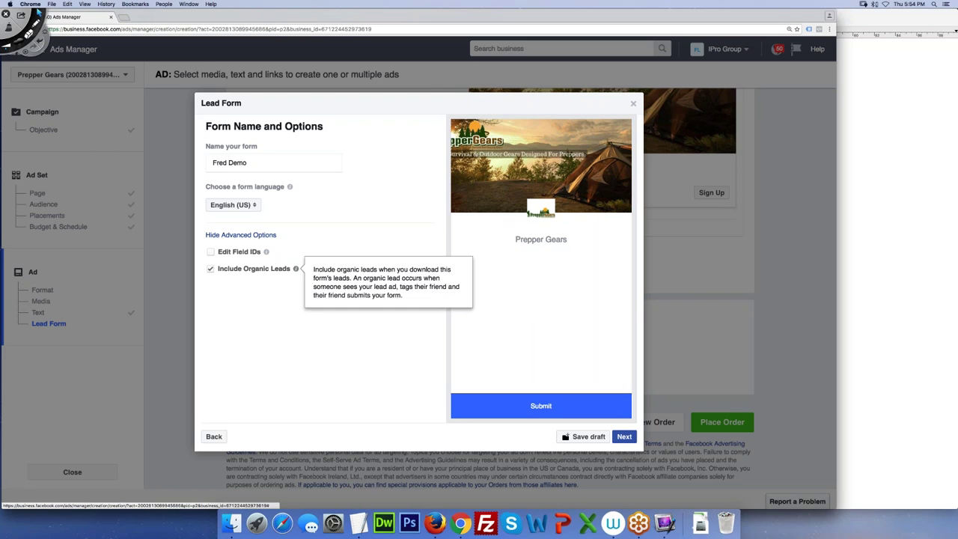
click(624, 436)
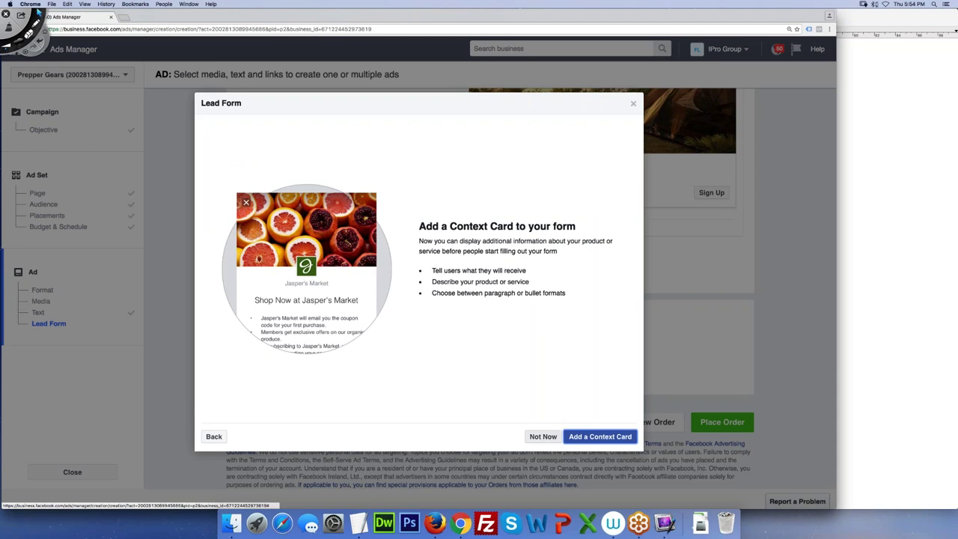
Skip the context card and keep Email and Full name as the information the lead form asks for.
click(531, 437)
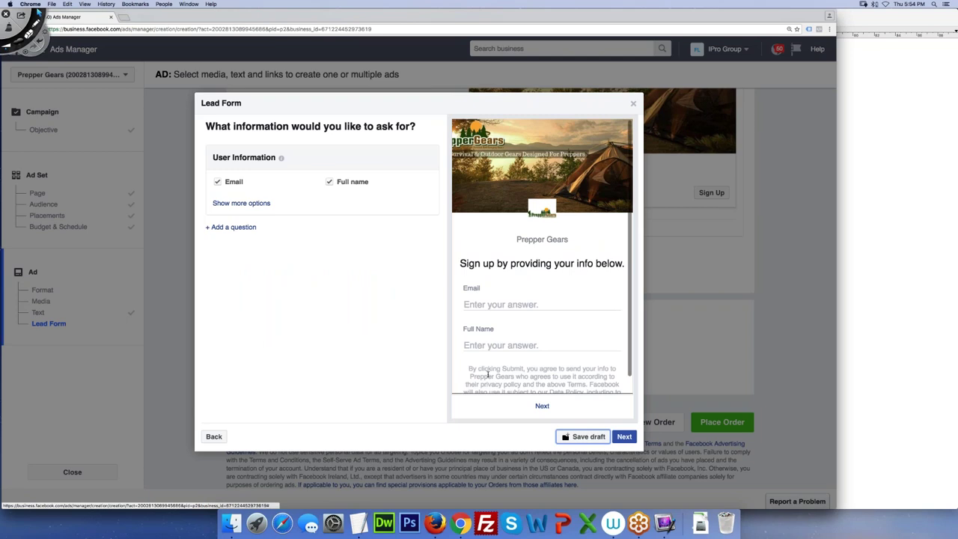
scroll(523, 300, down, 1)
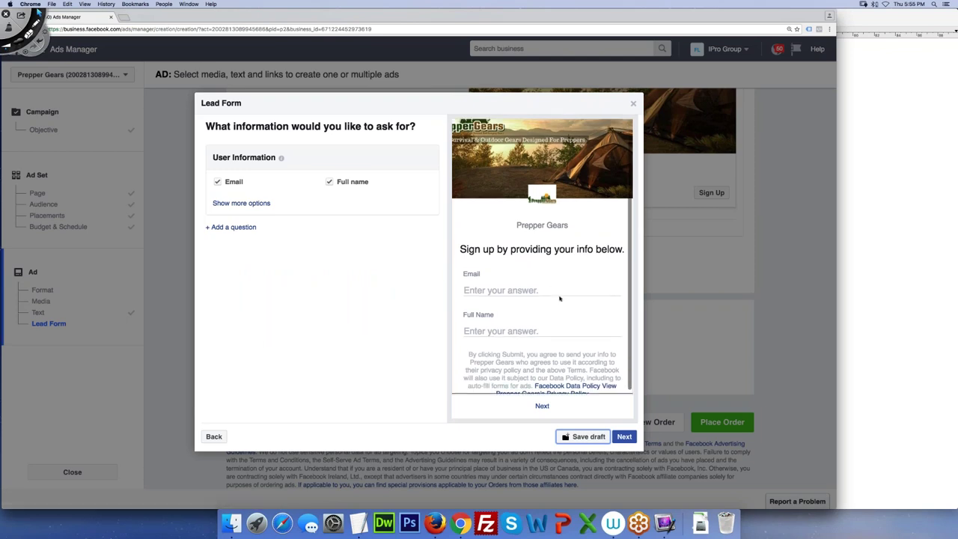
key(Tab)
key(Return)
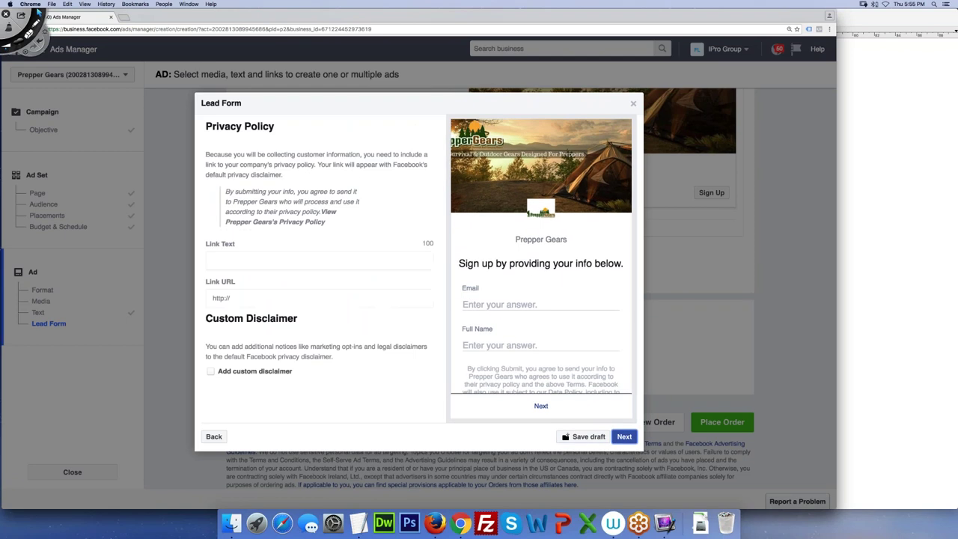
click(319, 256)
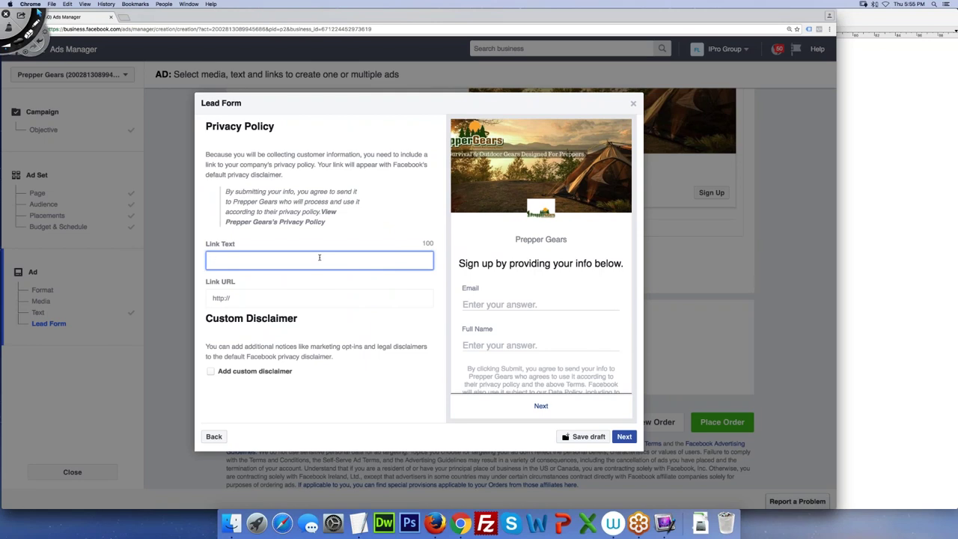
text(Privacy)
key(Tab)
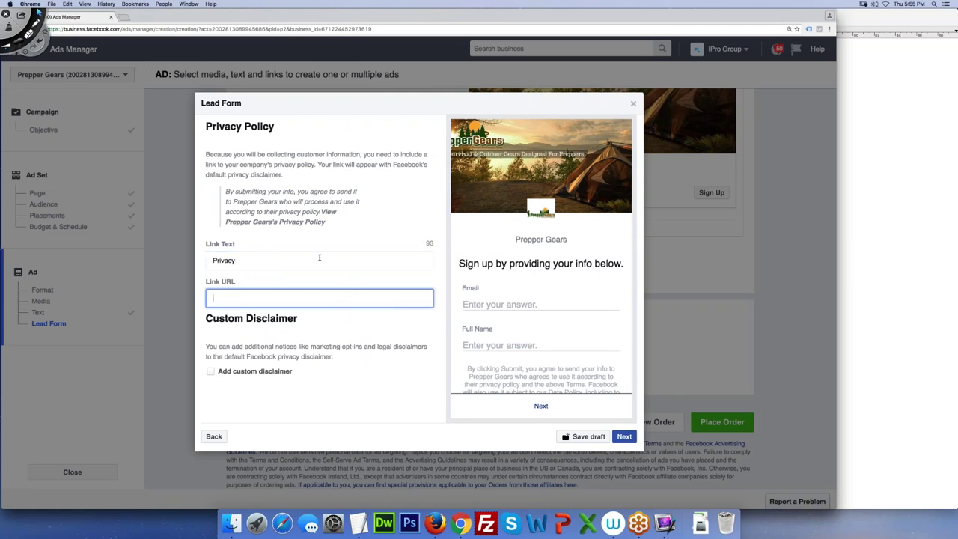
key(shift+Tab)
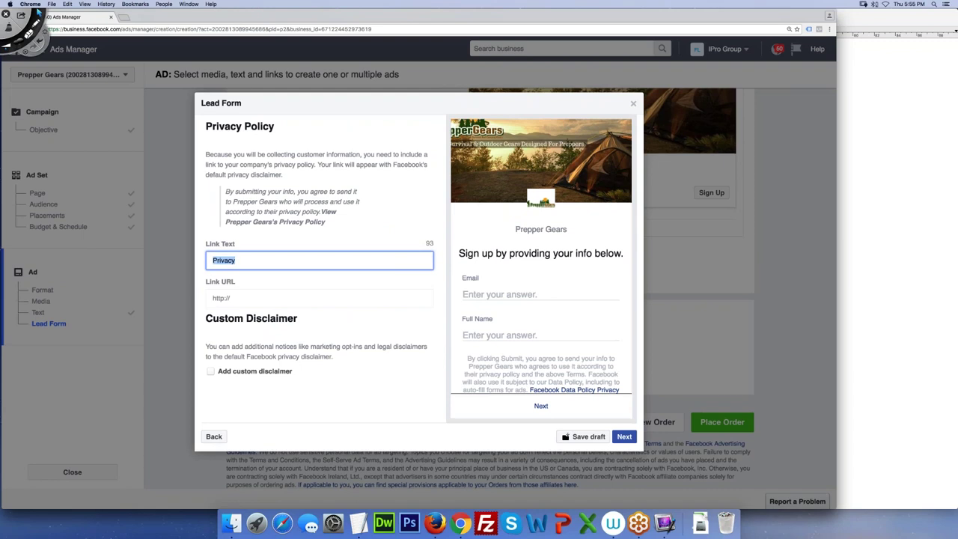
key(BackSpace)
key(Tab)
text(w)
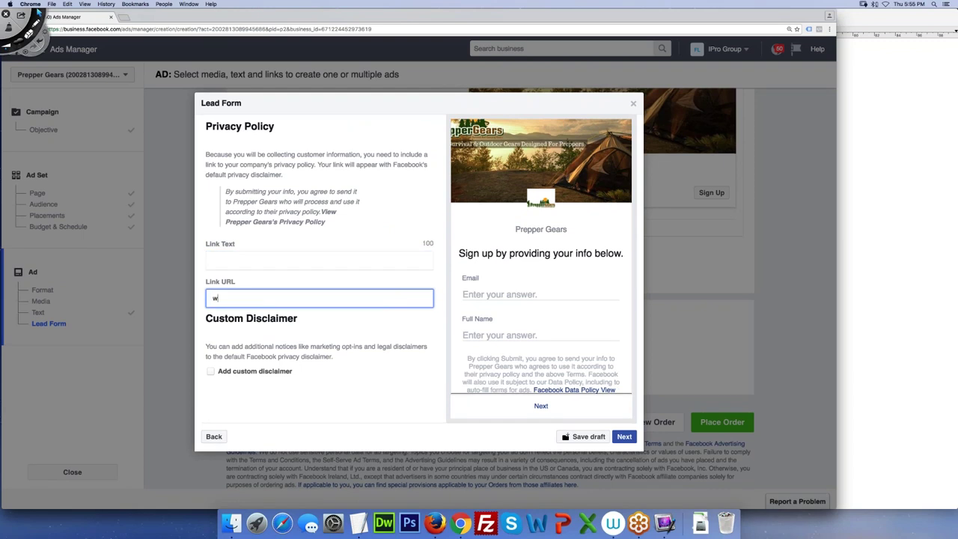
text(ww.preppergears.com/privacy)
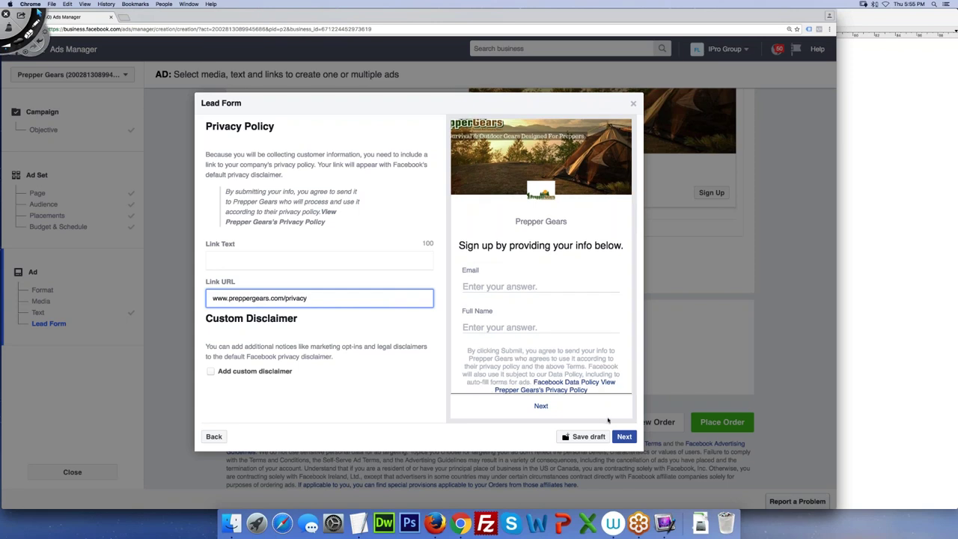
click(623, 436)
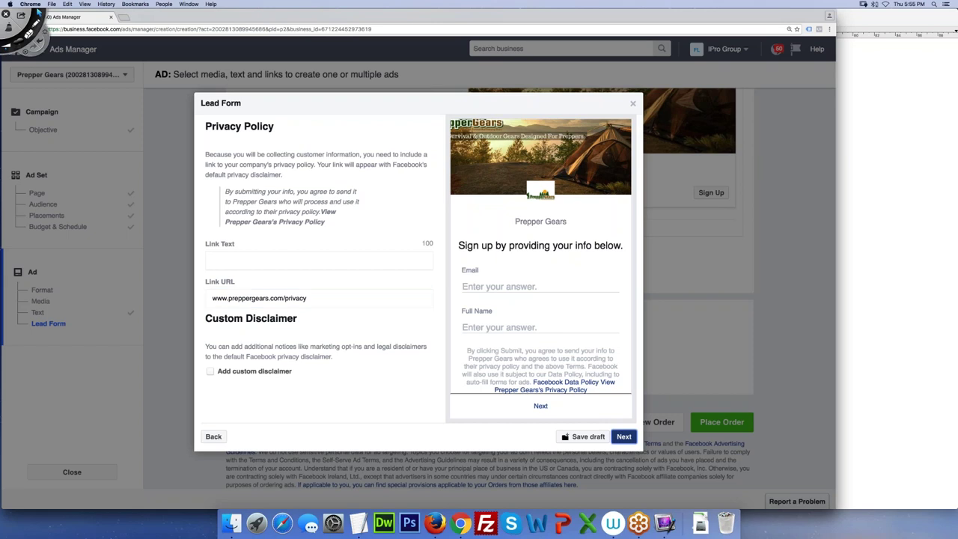
click(314, 185)
text(www)
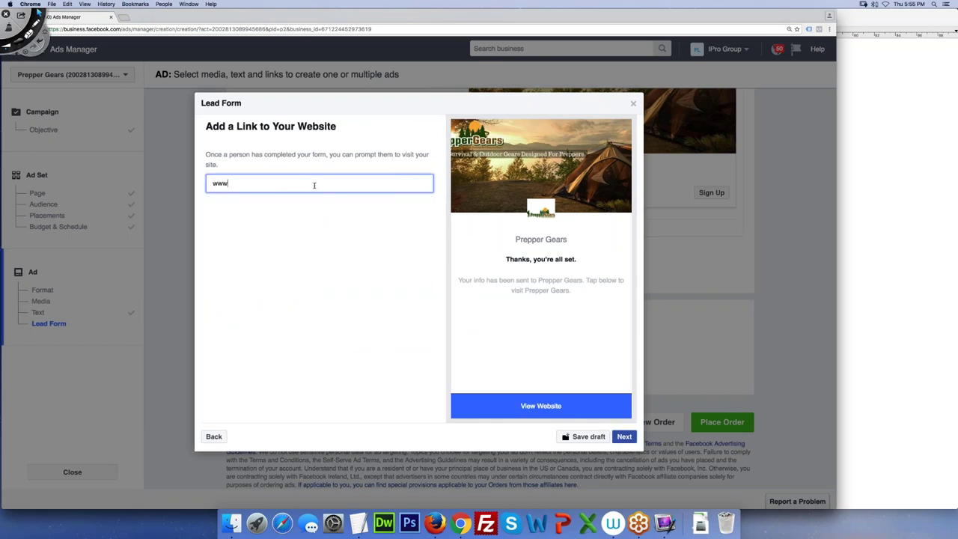
text(.preppergeras.com)
click(622, 438)
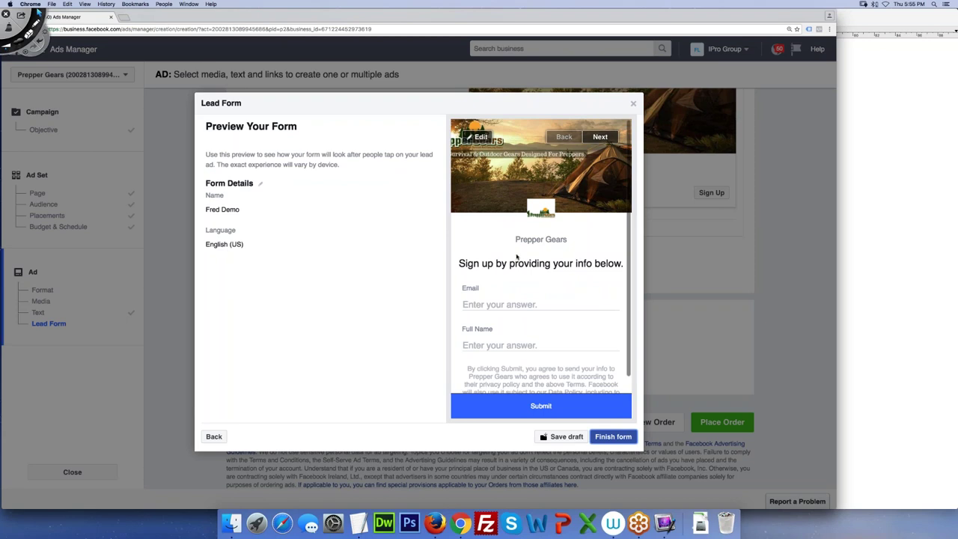
scroll(516, 259, down, 1)
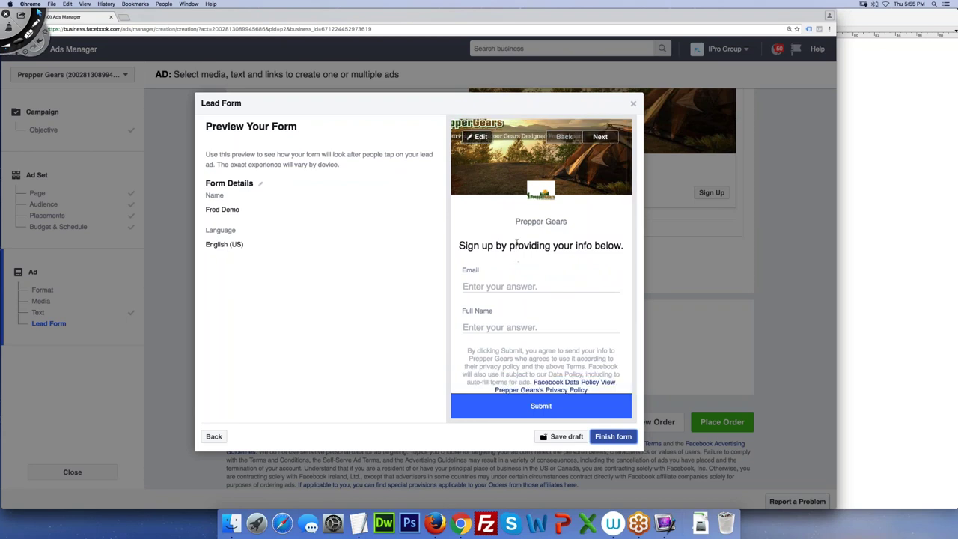
scroll(517, 217, up, 1)
click(600, 136)
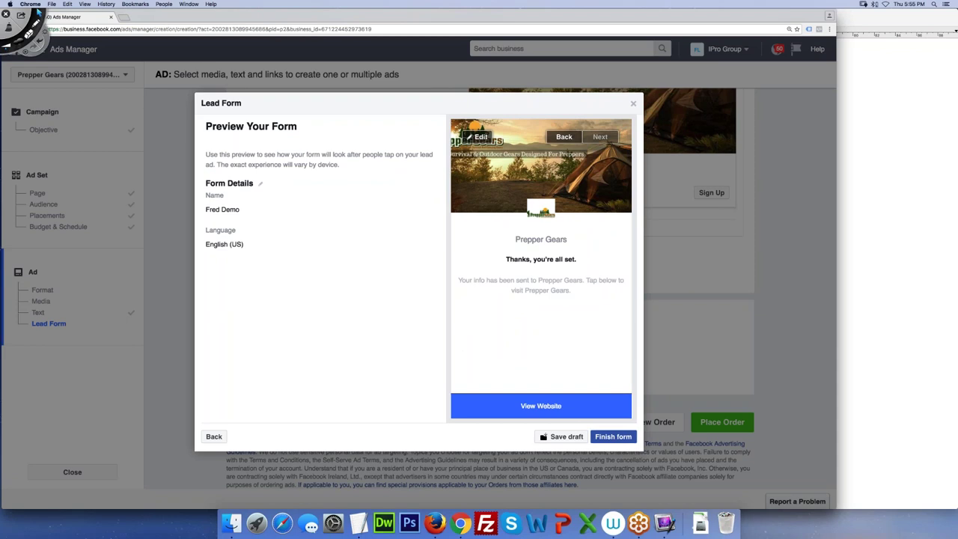
Compare the lead form preview's thank-you screen with its sign-up screen, returning to the sign-up screen.
click(563, 136)
click(600, 136)
click(564, 136)
click(600, 136)
click(563, 136)
scroll(554, 210, down, 1)
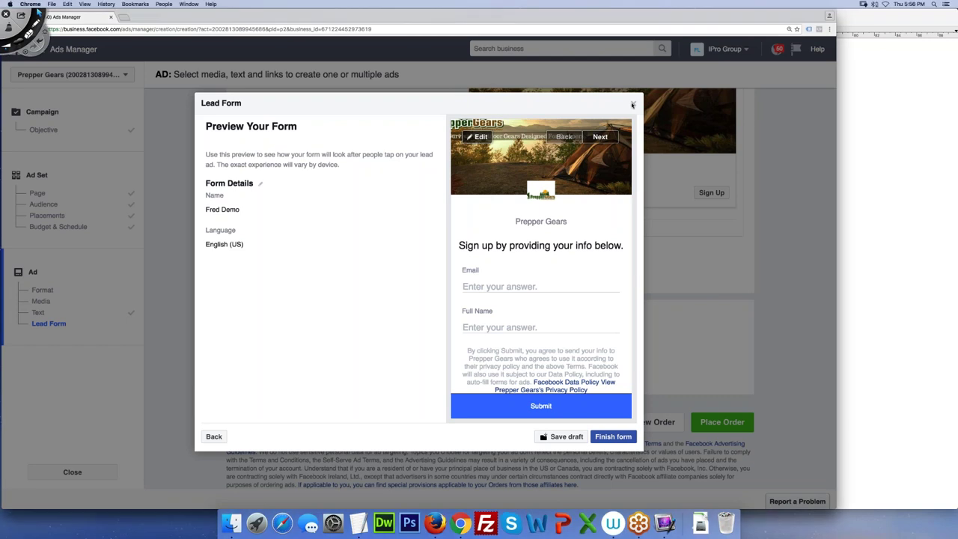
Close the lead form without finishing or saving it, discarding the work in progress.
click(632, 105)
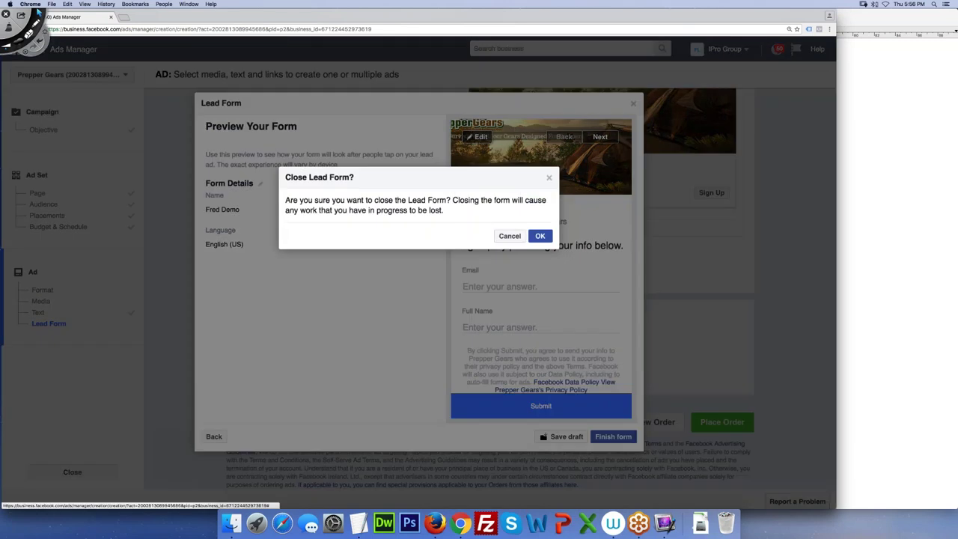
click(516, 238)
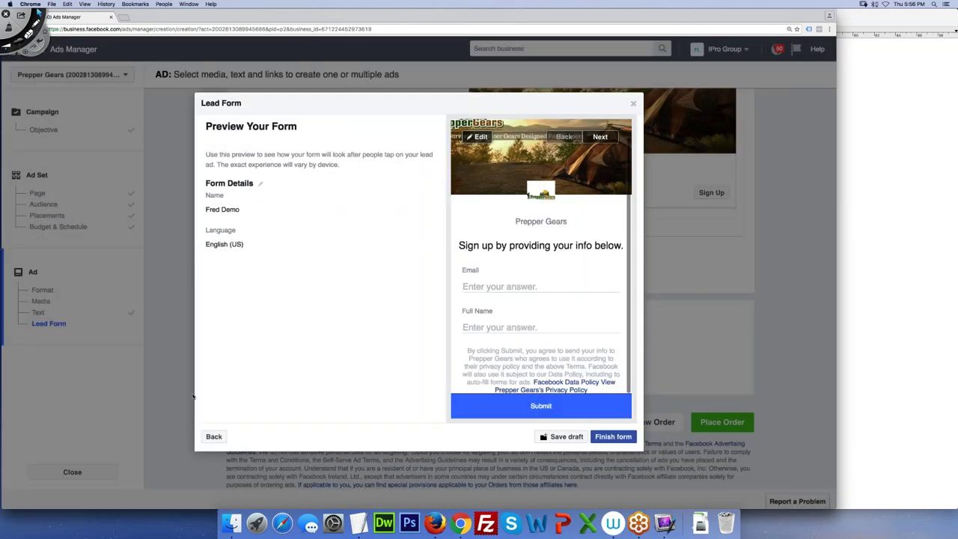
click(632, 104)
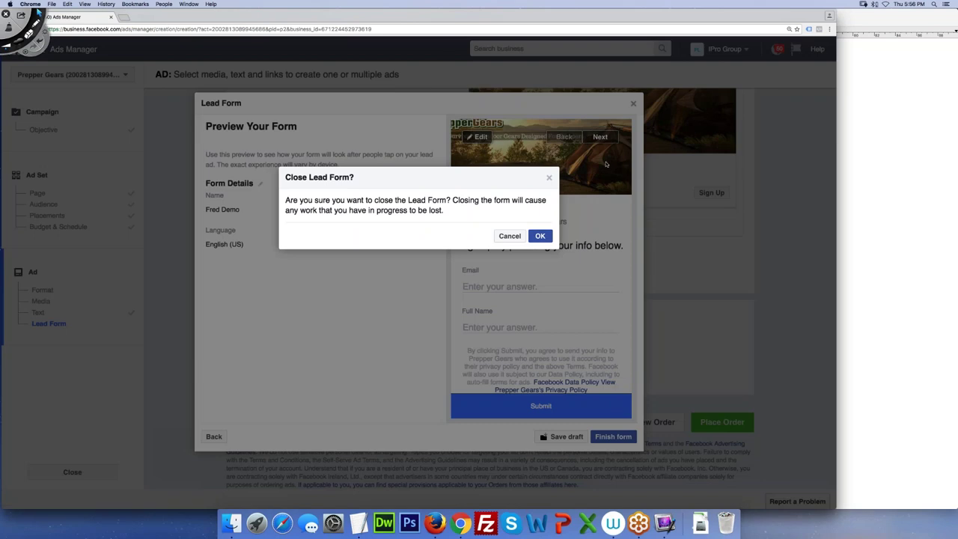
click(539, 236)
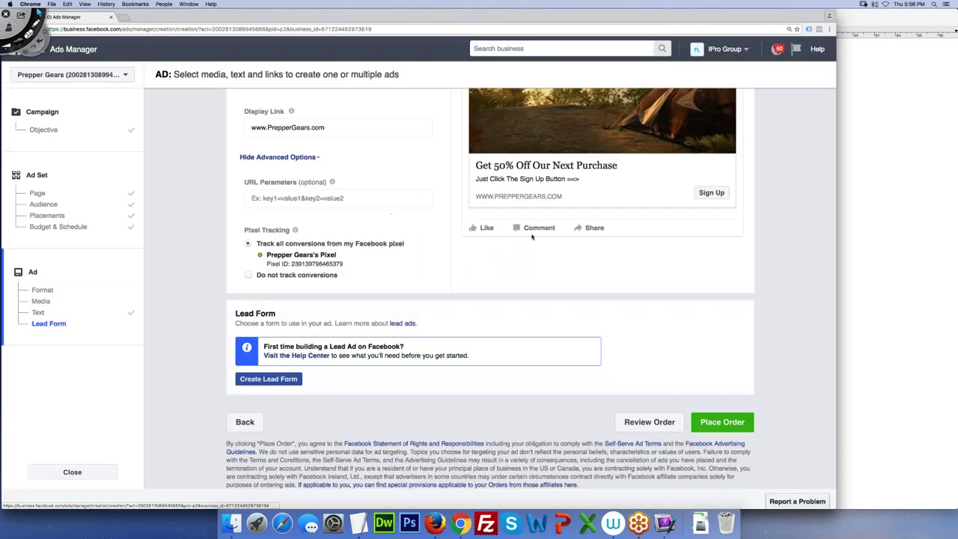
Review the ad's format, image, text, desktop news feed preview and lead form section.
scroll(490, 299, up, 10)
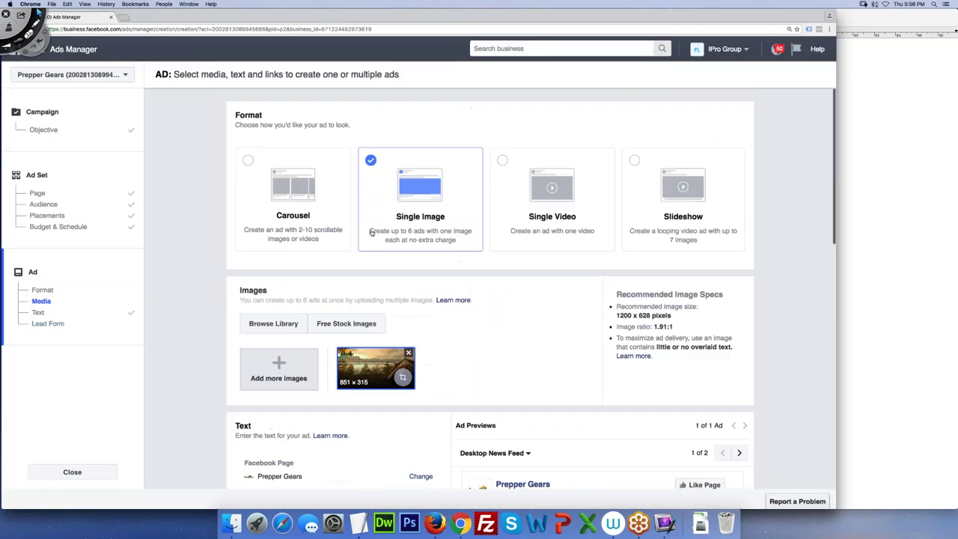
scroll(509, 279, down, 5)
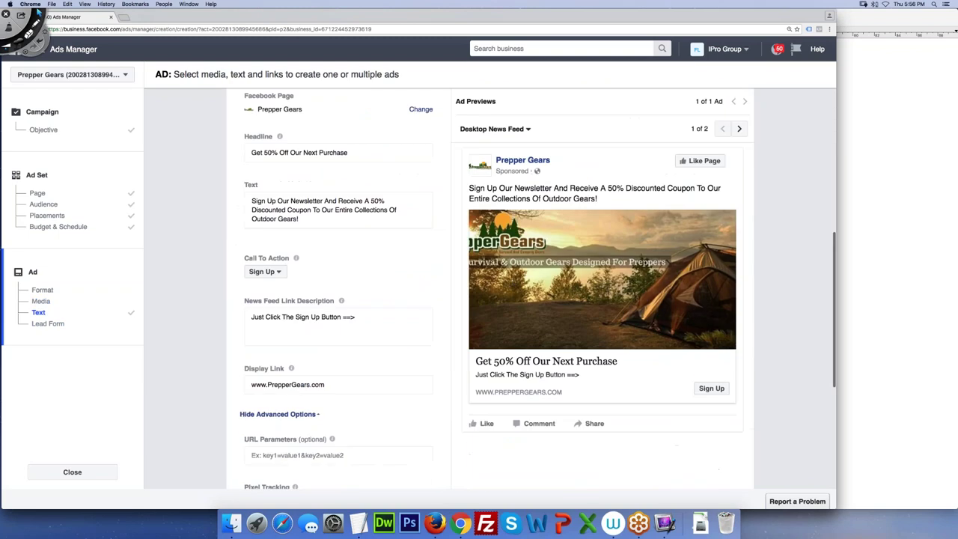
click(48, 323)
click(38, 312)
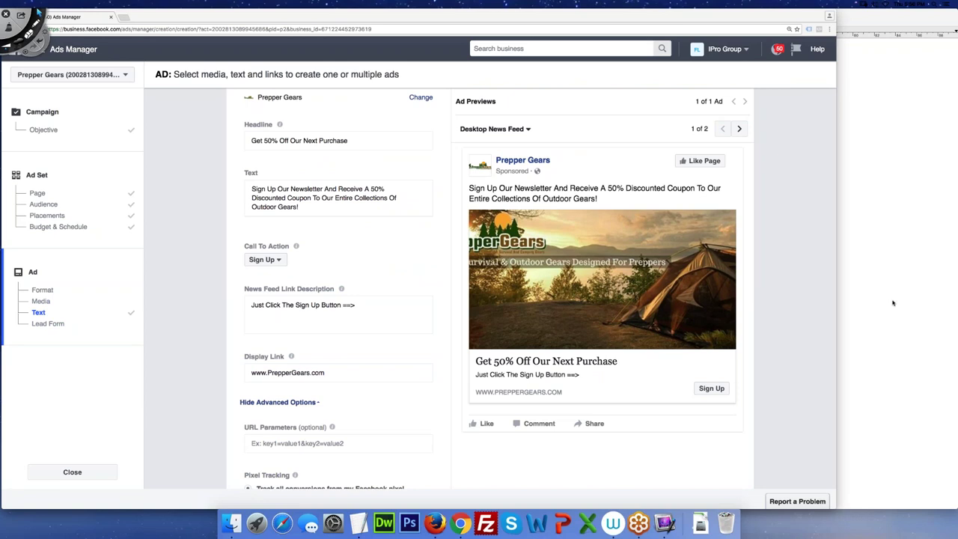
scroll(627, 359, down, 5)
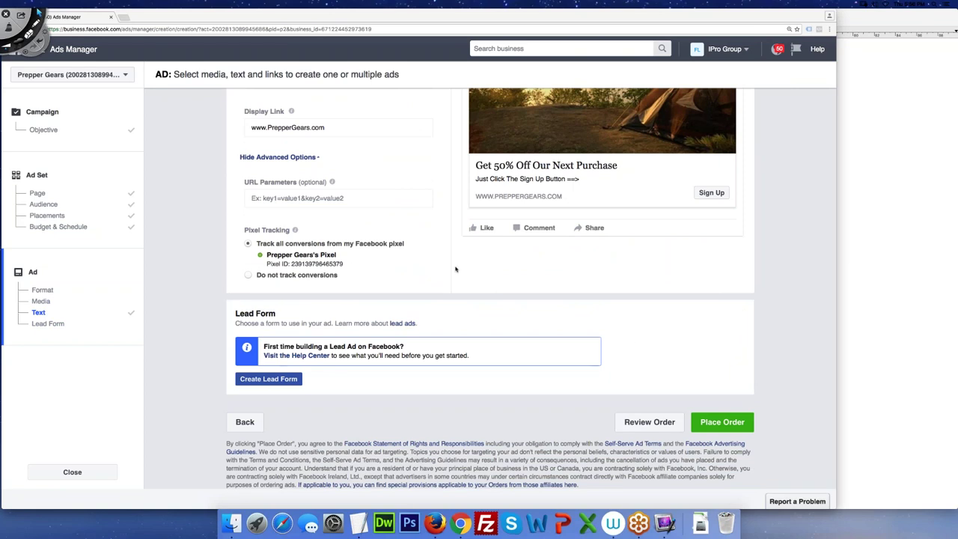
scroll(437, 268, up, 10)
Switch to the blank untitled document in TextEdit.
key(super+Tab)
key(super+Tab)
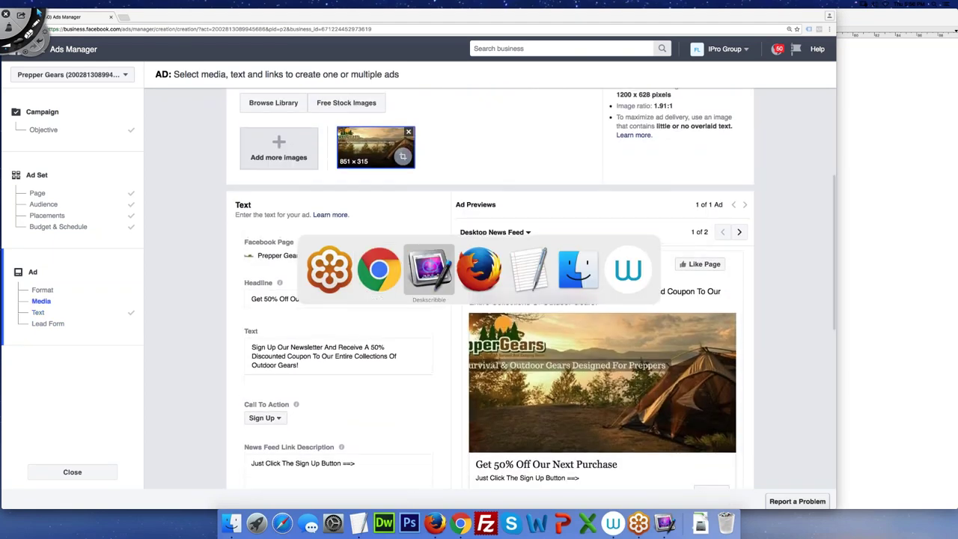
key(super+Tab)
key(super+Tab)
key(super+Tab)
key(super+Tab)
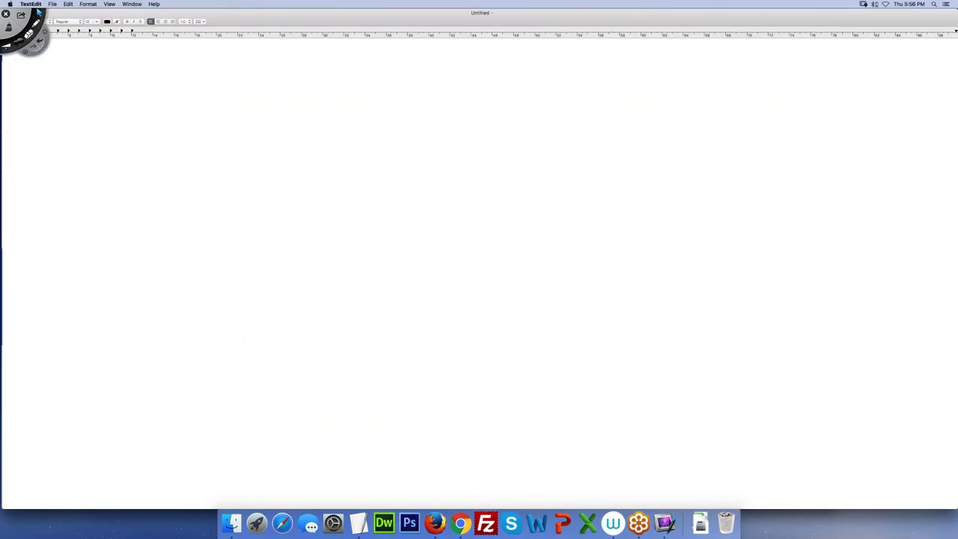
click(37, 13)
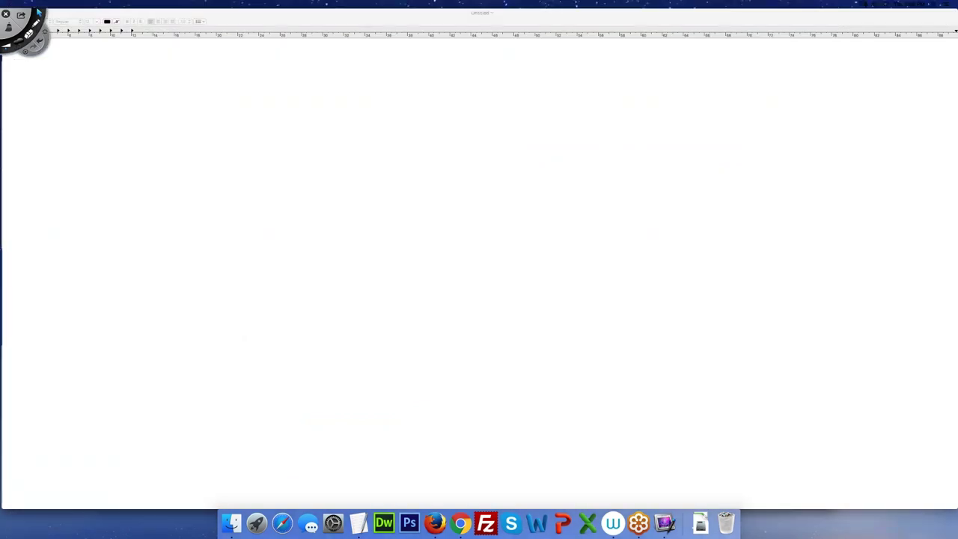
key(super+Tab)
key(super+Tab)
key(super+Tab)
key(super+Tab)
key(super+Tab)
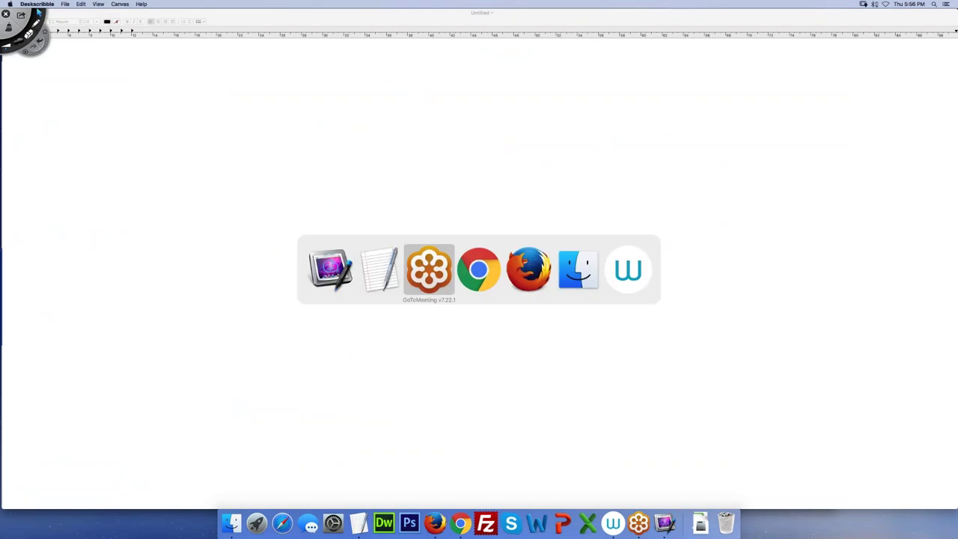
key(super+Tab)
key(super+Tab)
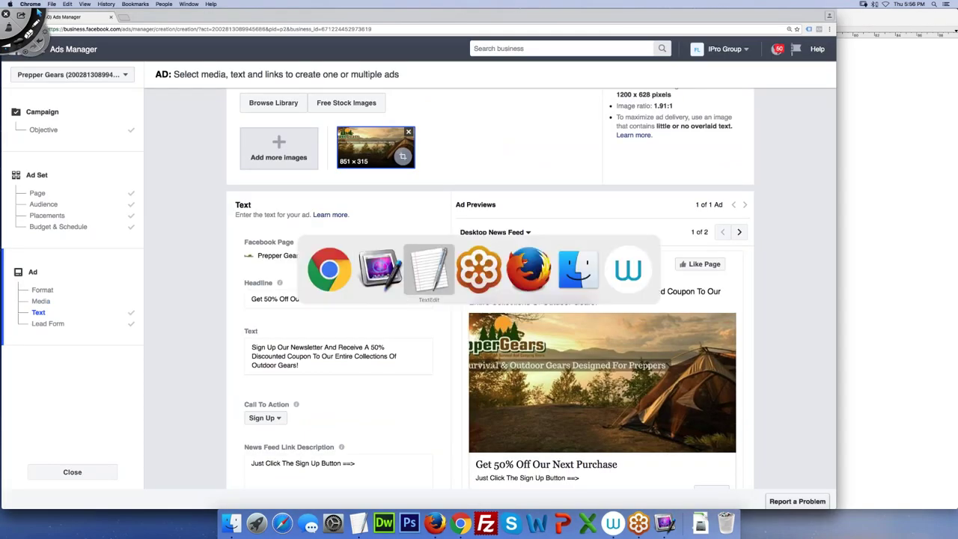
key(super+Tab)
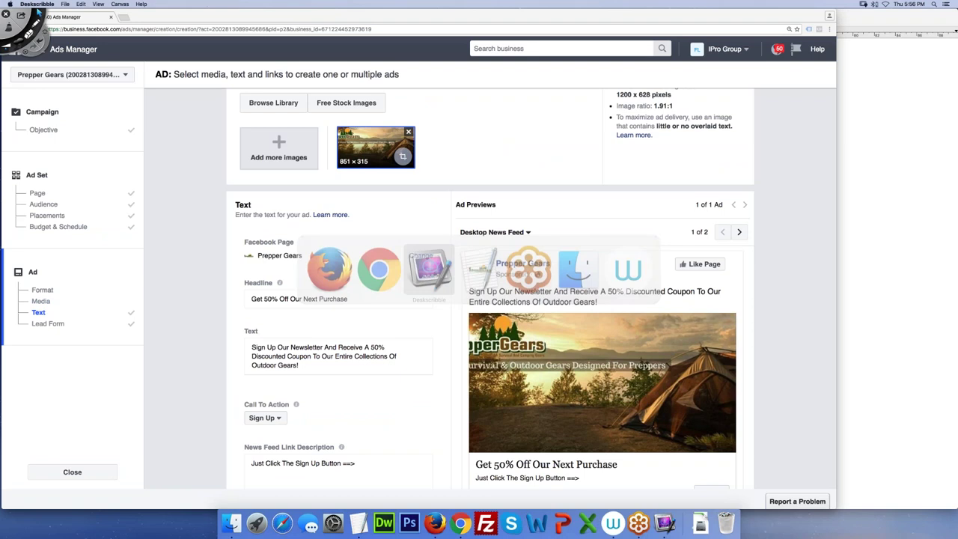
key(super+Tab)
key(super+Tab)
key(super+Tab)
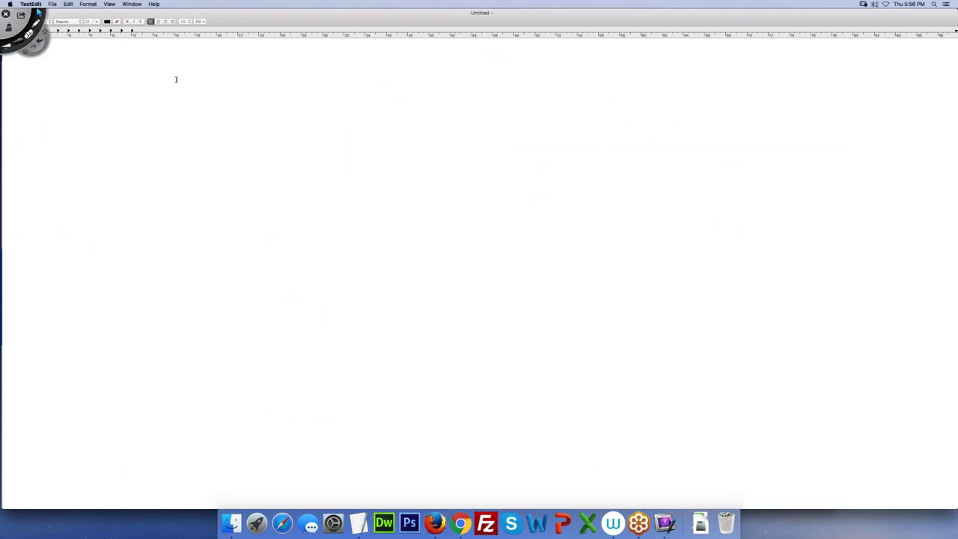
Activate the Deskscribble pen and handwrite "Q4 IS PROVEN TO BE THE BEST!" across the top of the blank page.
key(super+shift+d)
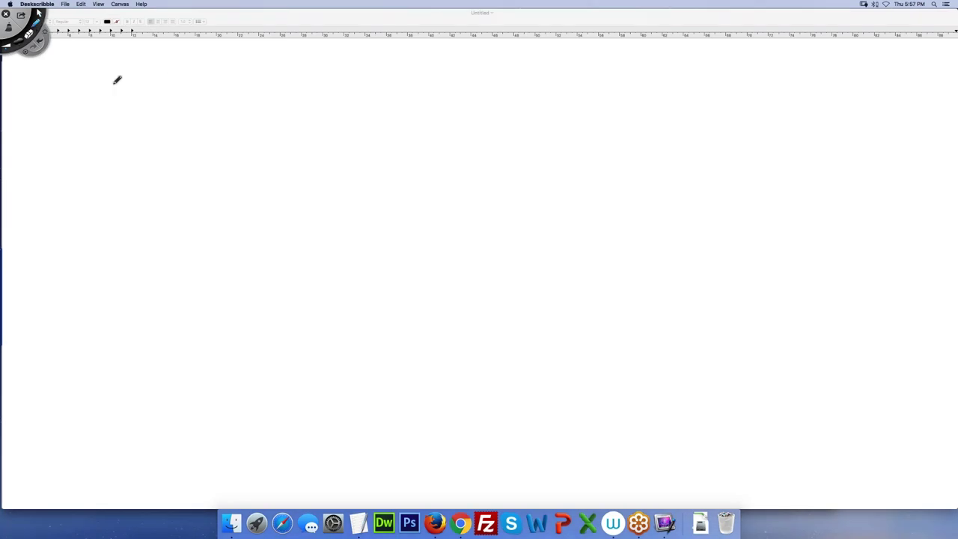
click(323, 134)
drag(183, 71, 166, 100)
mouse_move(213, 69)
mouse_down()
mouse_move(261, 92)
mouse_move(377, 84)
mouse_move(381, 97)
mouse_move(402, 80)
mouse_move(503, 87)
mouse_move(537, 71)
mouse_move(567, 75)
mouse_move(570, 89)
mouse_move(663, 76)
mouse_move(684, 95)
mouse_up()
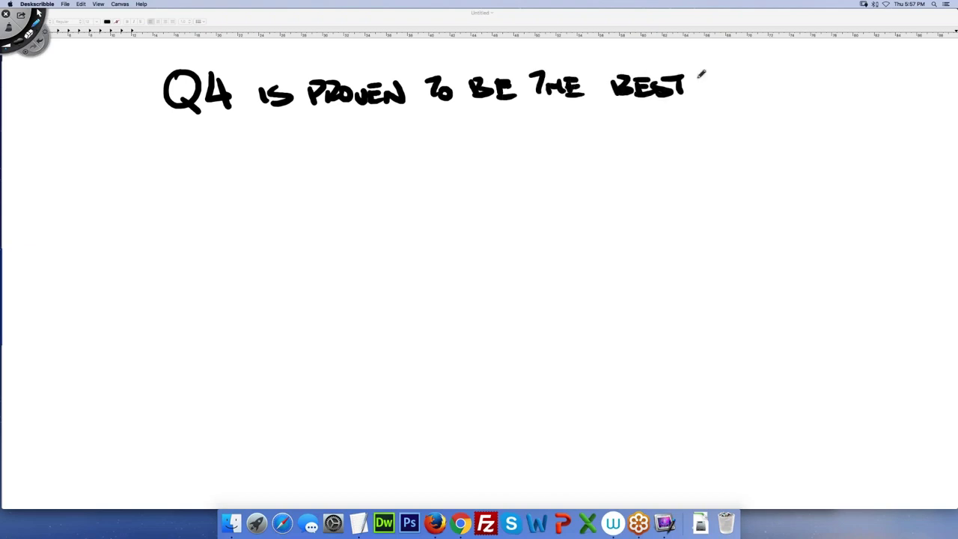
drag(703, 60, 704, 83)
click(706, 91)
Handwrite "SEPT - DEC!" on a second line below the Q4 heading.
mouse_move(184, 138)
mouse_down()
mouse_move(167, 142)
mouse_move(160, 167)
mouse_up()
mouse_move(190, 153)
mouse_down()
mouse_move(190, 166)
mouse_move(215, 166)
mouse_move(244, 141)
mouse_up()
mouse_move(237, 143)
mouse_down()
mouse_move(238, 169)
mouse_move(284, 149)
mouse_up()
mouse_move(314, 142)
mouse_down()
mouse_move(322, 160)
mouse_move(381, 163)
mouse_up()
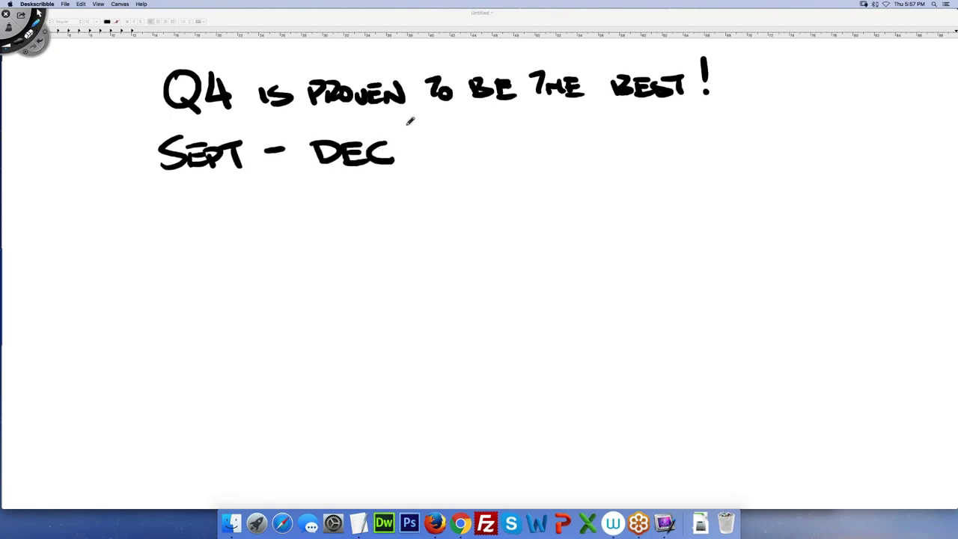
drag(408, 119, 412, 158)
Handwrite "PURCHASE PIXEL" with a circle around it, and draw an upward arrow labelled "COST" beside it.
mouse_move(196, 219)
mouse_down()
mouse_move(202, 257)
mouse_move(223, 233)
mouse_move(377, 241)
mouse_move(456, 226)
mouse_move(460, 249)
mouse_move(483, 257)
mouse_up()
mouse_move(490, 202)
mouse_down()
mouse_move(276, 162)
mouse_move(351, 322)
mouse_move(484, 233)
mouse_move(459, 192)
mouse_up()
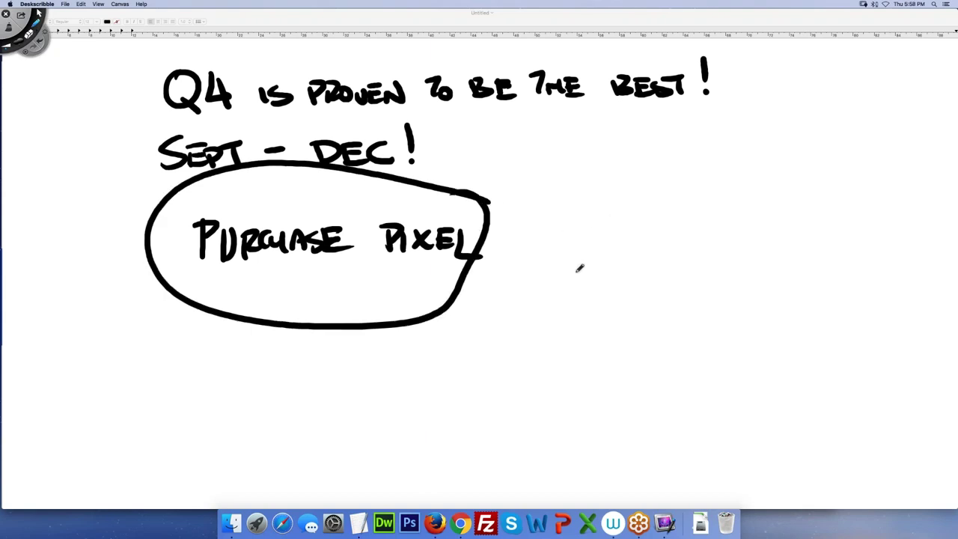
mouse_move(577, 267)
mouse_down()
mouse_move(584, 208)
mouse_move(604, 246)
mouse_up()
mouse_move(634, 219)
mouse_down()
mouse_move(661, 233)
mouse_move(653, 246)
mouse_up()
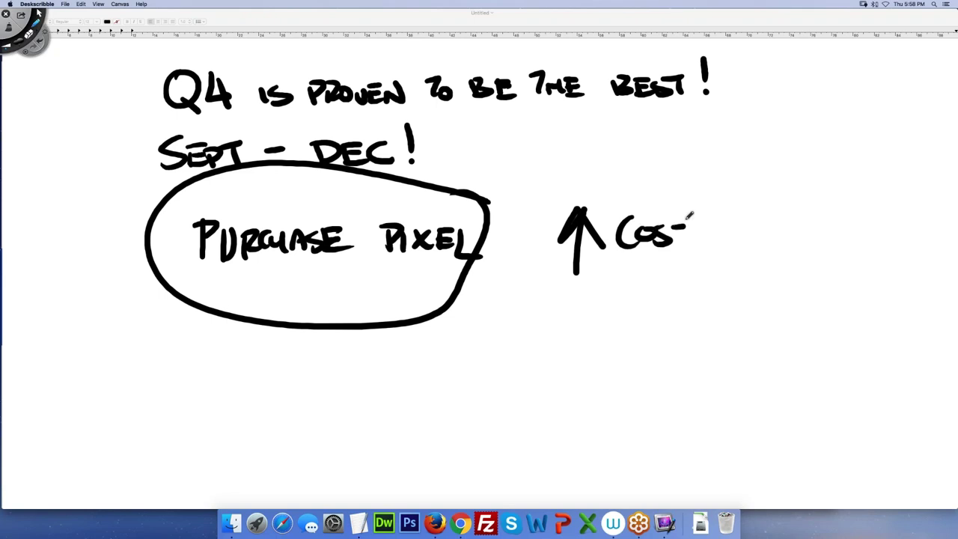